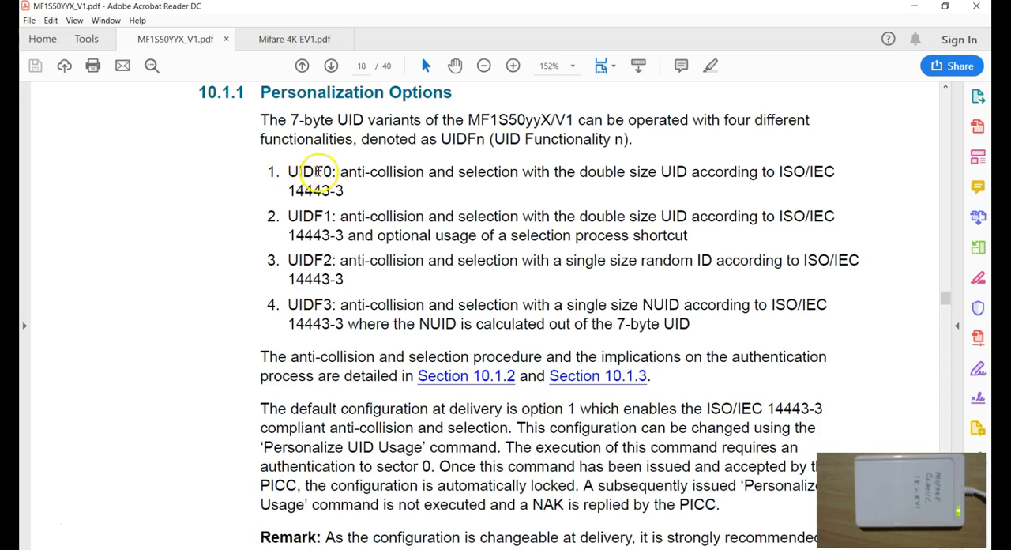
# Read the datasheet paragraph on the default personalization configuration, then switch to the ACR122U tool.
pyautogui.moveTo(261, 409); pyautogui.dragTo(488, 421)
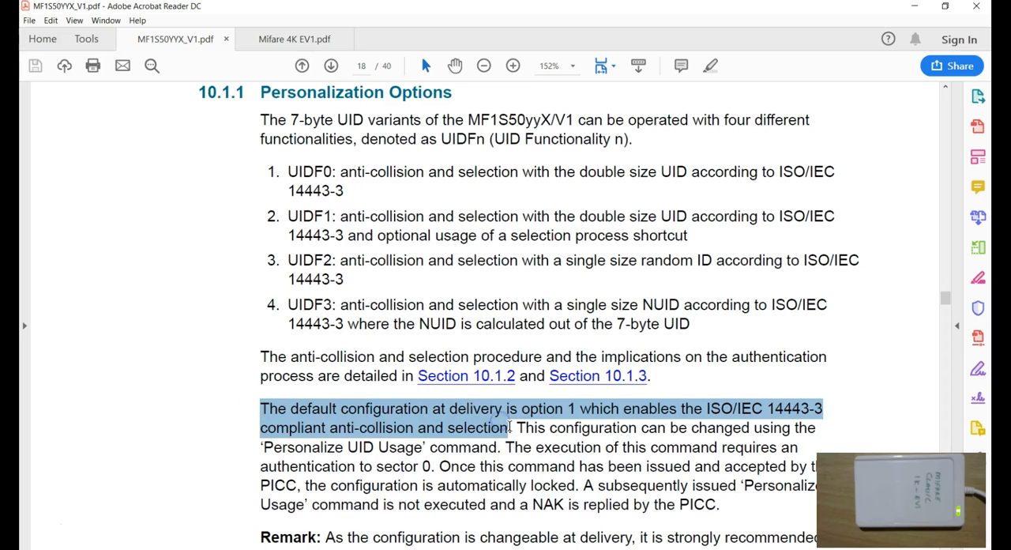
pyautogui.click(510, 427)
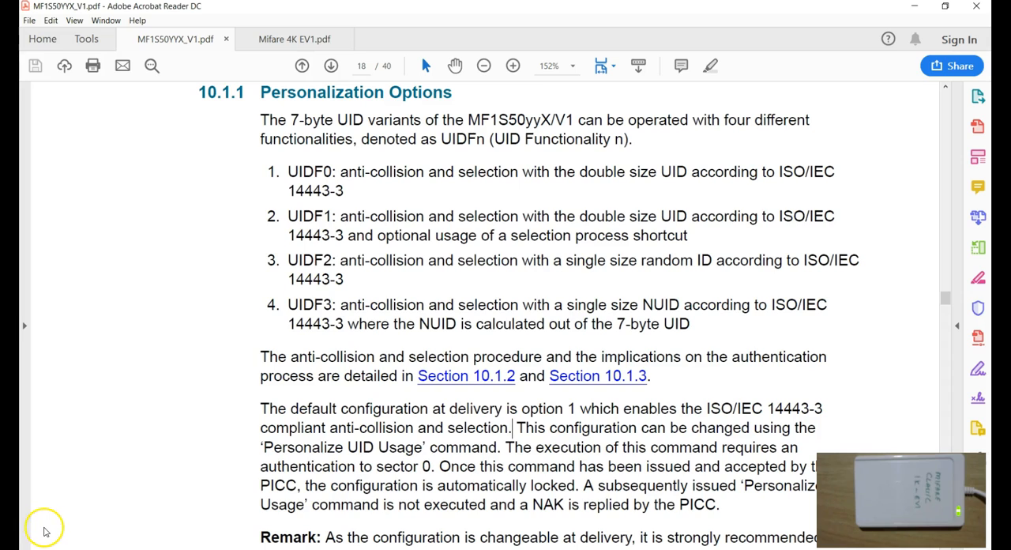
pyautogui.click(43, 529)
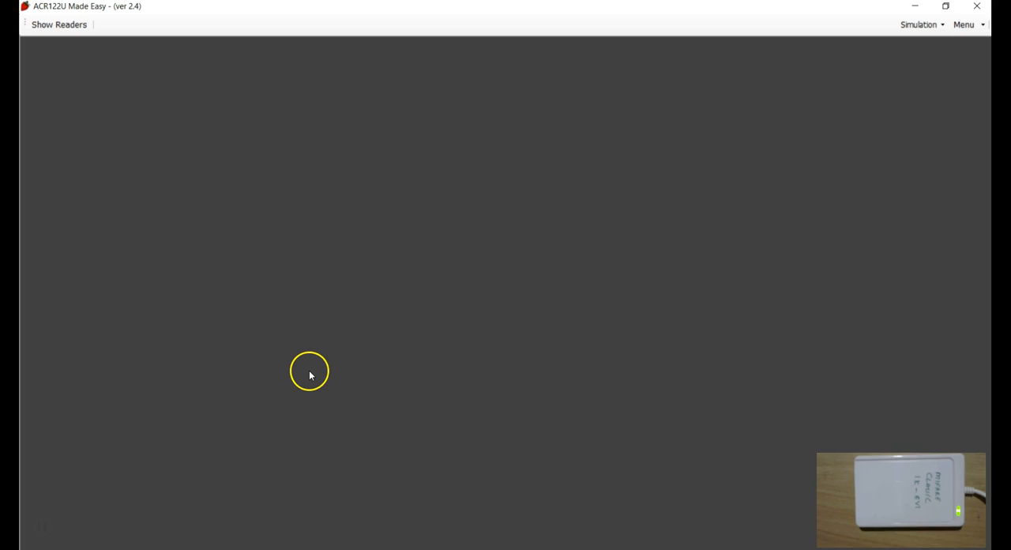
# Show the connected readers and choose the PERSONALISE MIFARE CLASSIC EV1 tag type.
pyautogui.click(57, 25)
pyautogui.click(326, 26)
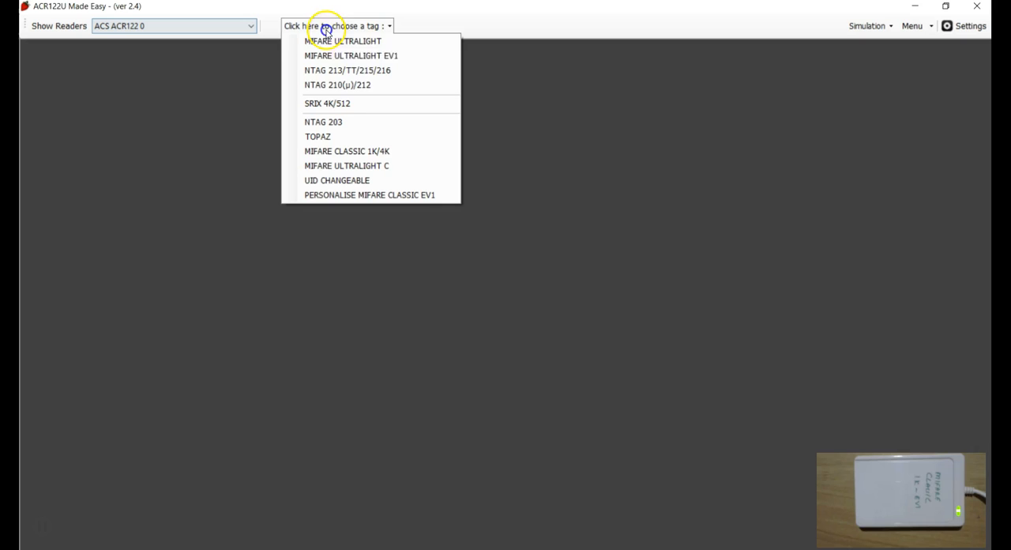
pyautogui.click(368, 197)
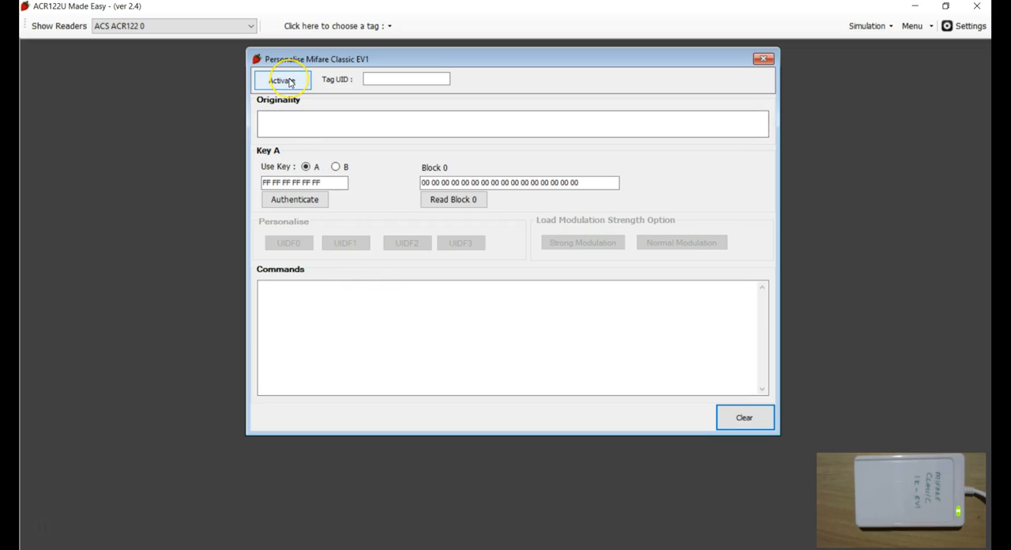
# Activate the tag in the Personalise Mifare Classic EV1 dialog and examine its Tag UID.
pyautogui.click(288, 81)
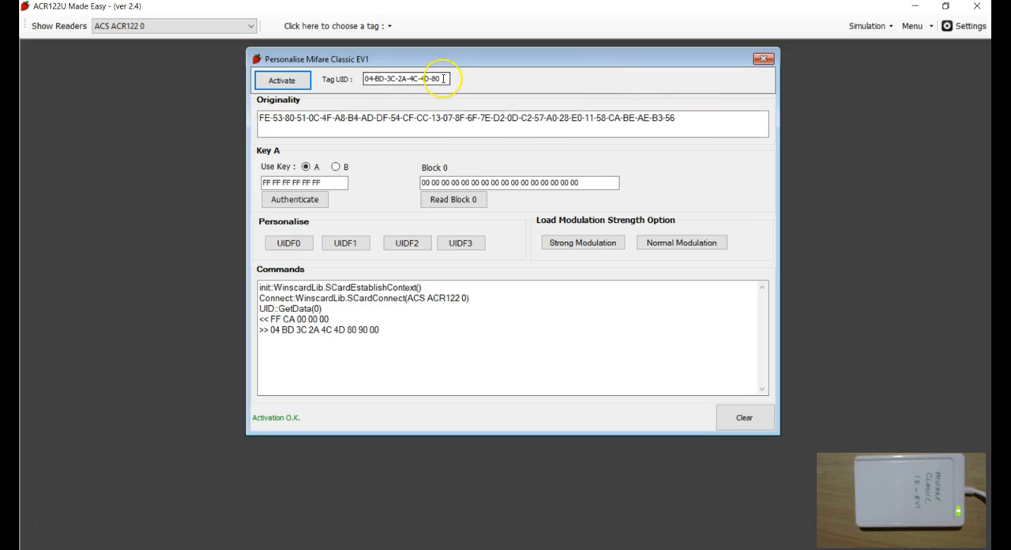
pyautogui.moveTo(444, 79); pyautogui.dragTo(357, 79)
pyautogui.click(366, 79)
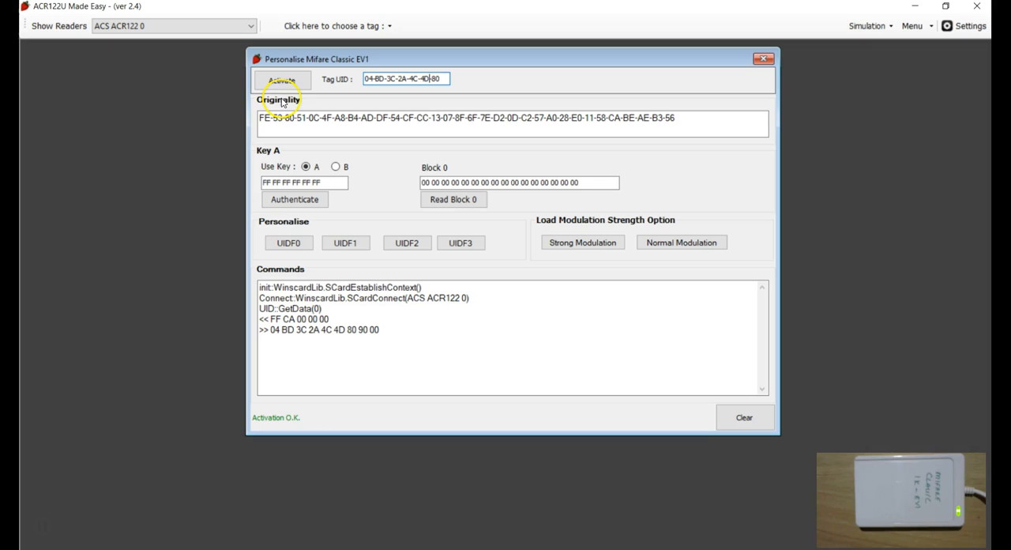
pyautogui.click(565, 120)
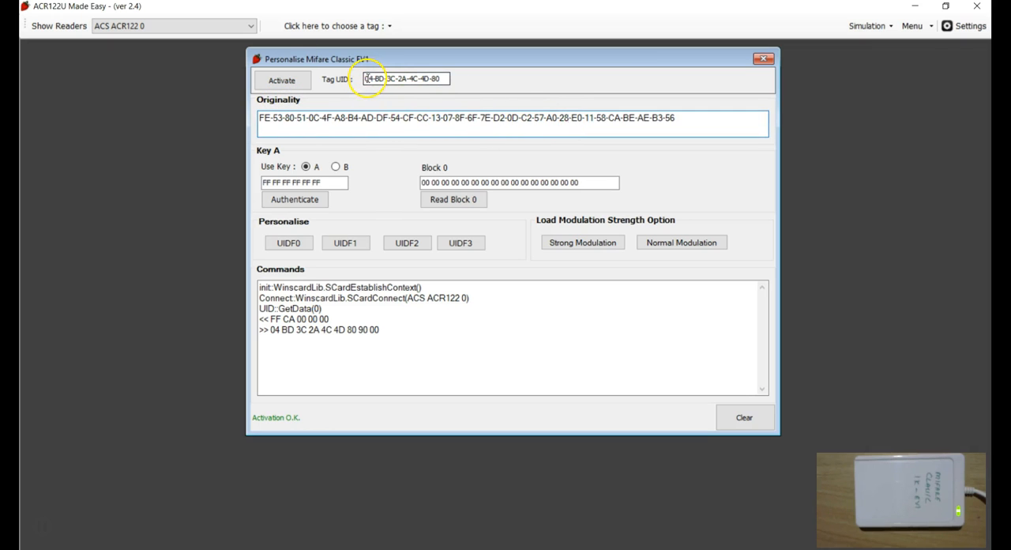
pyautogui.moveTo(367, 78); pyautogui.dragTo(442, 80)
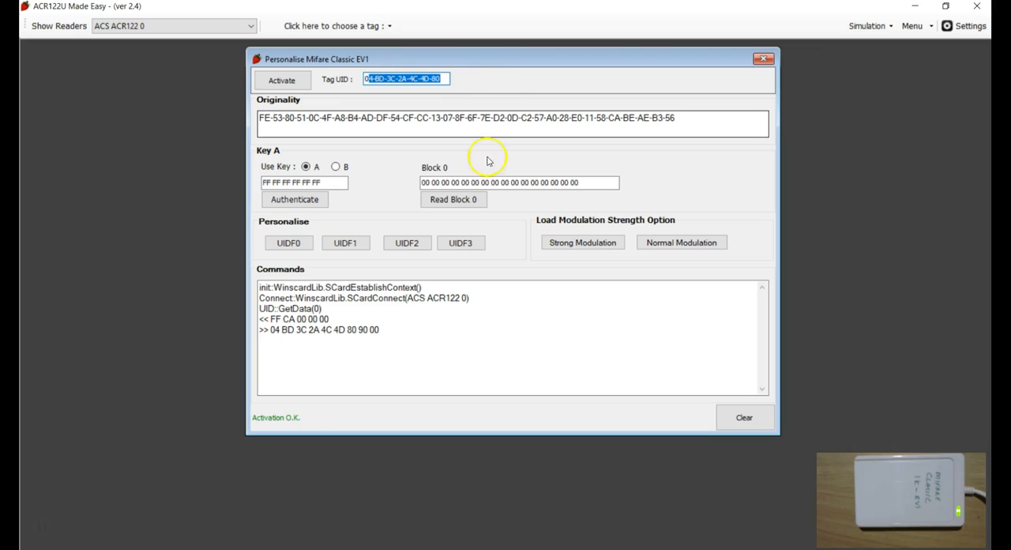
pyautogui.click(443, 79)
# Authenticate sector 0 using Key A, review the command exchange, and clear the commands log.
pyautogui.click(448, 204)
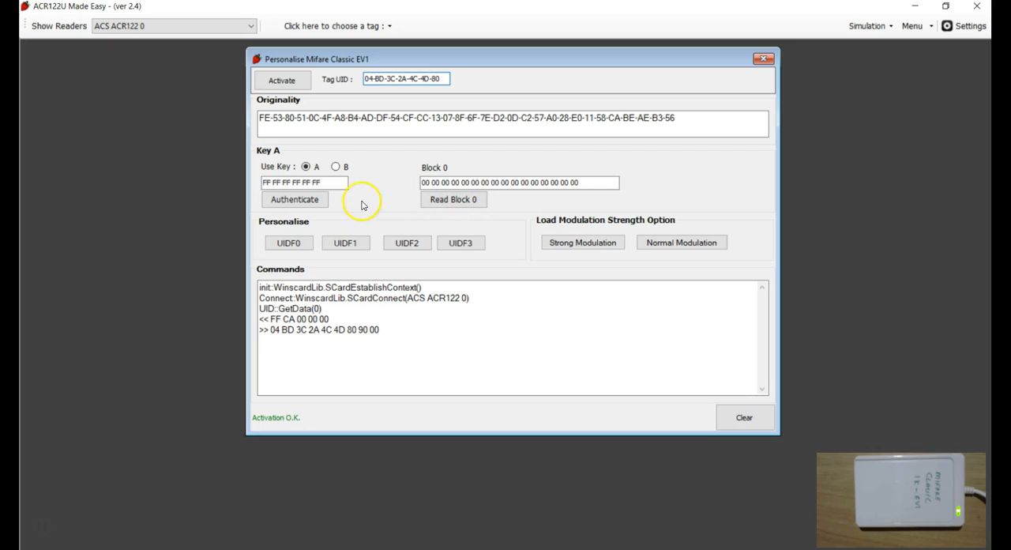
pyautogui.click(298, 201)
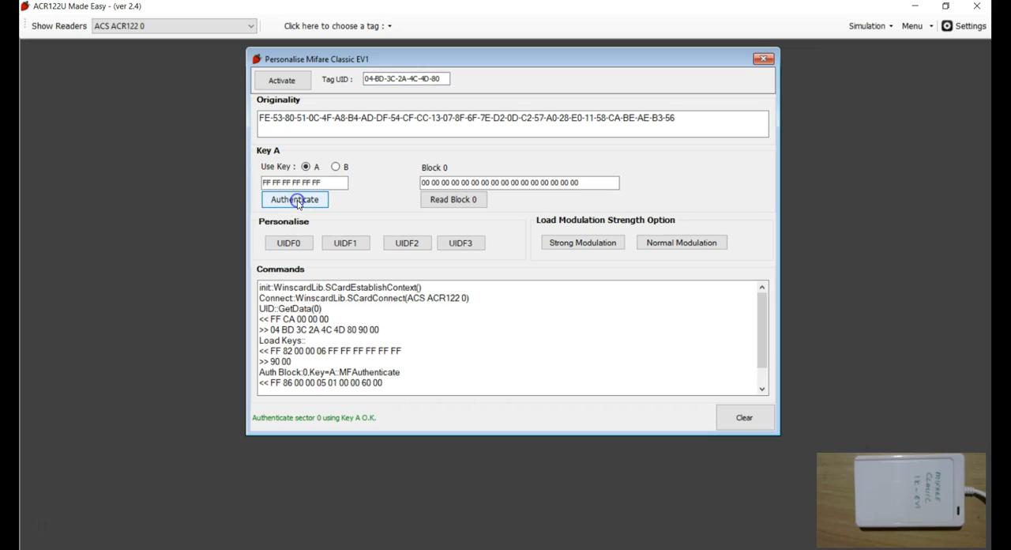
pyautogui.click(343, 310)
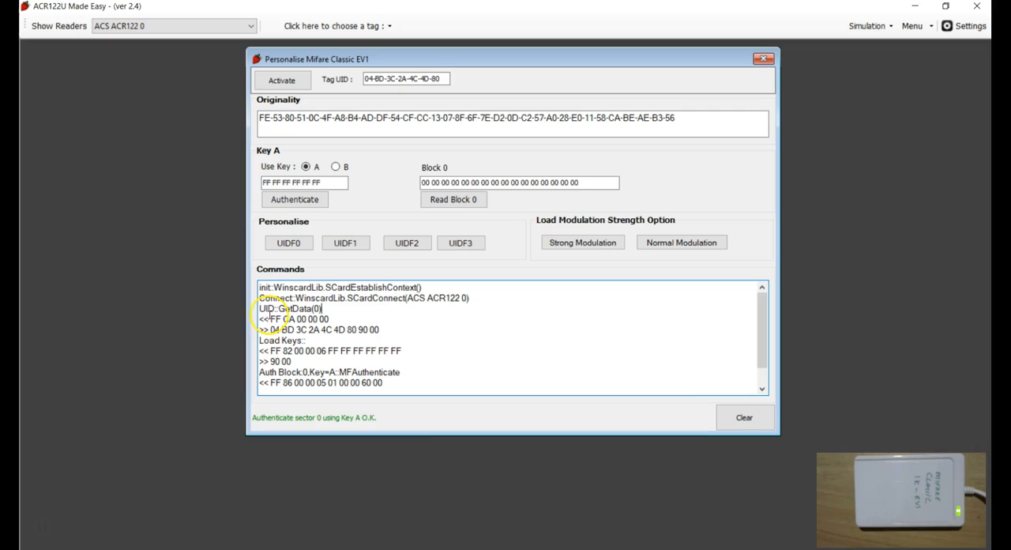
pyautogui.scroll(-1, 379, 357)
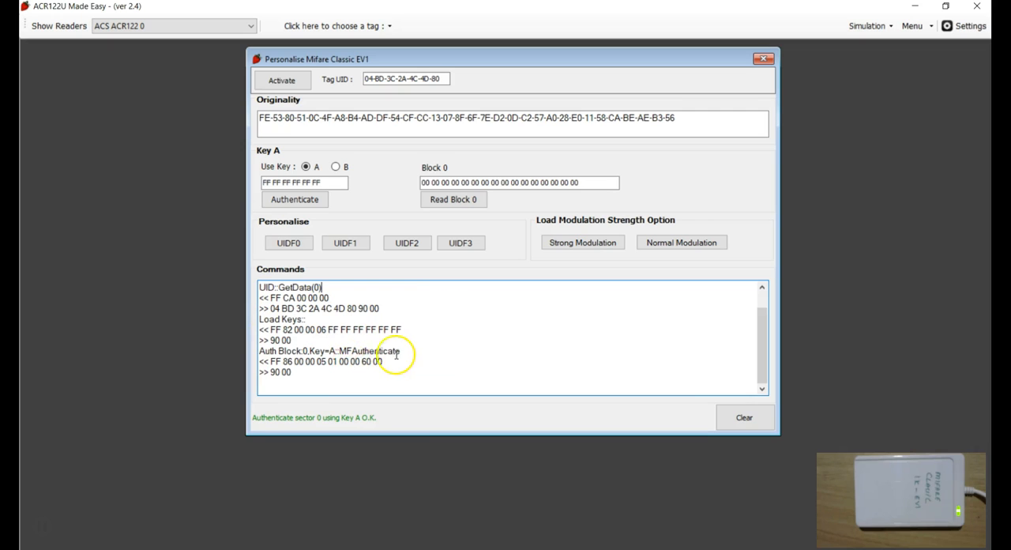
pyautogui.moveTo(301, 376); pyautogui.dragTo(262, 273)
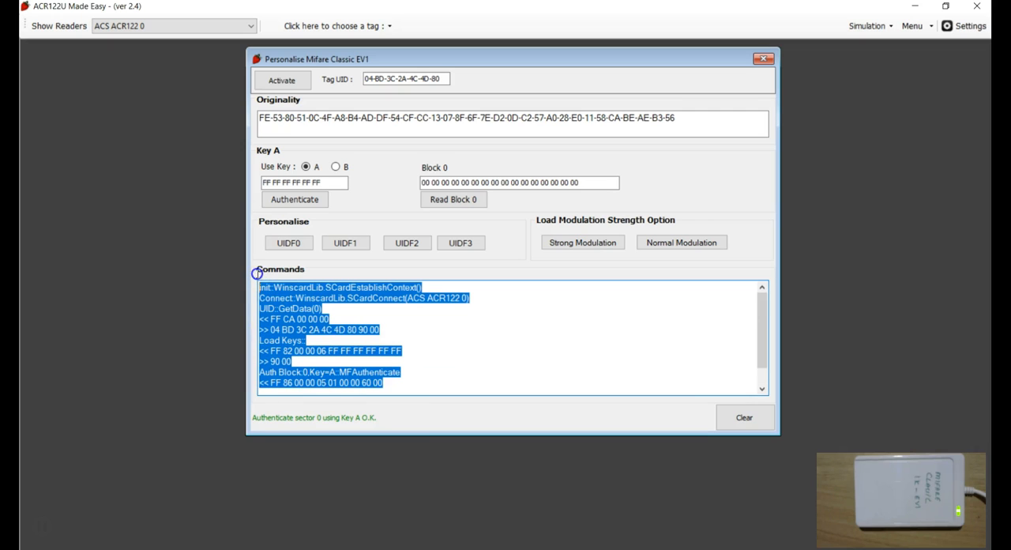
pyautogui.click(344, 321)
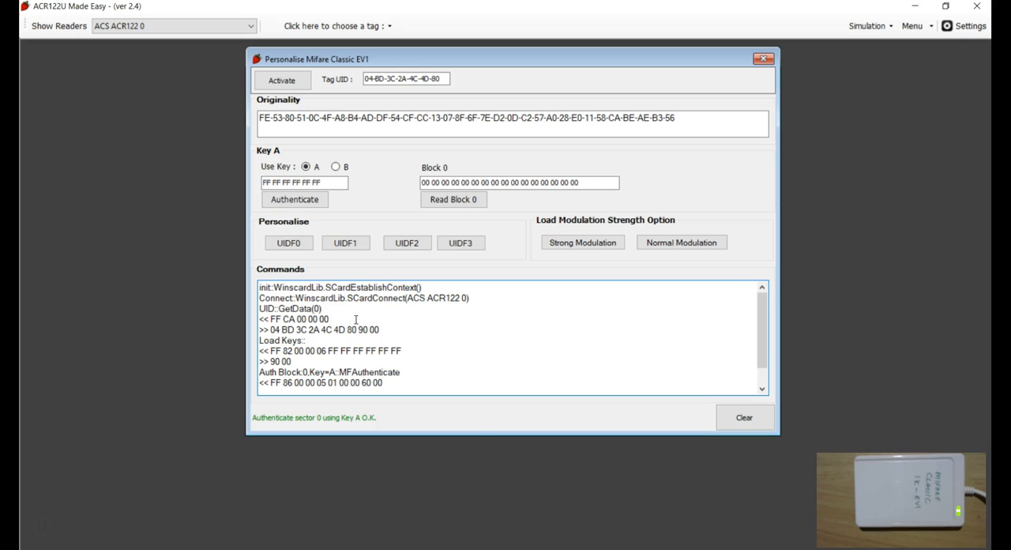
pyautogui.scroll(-1, 364, 368)
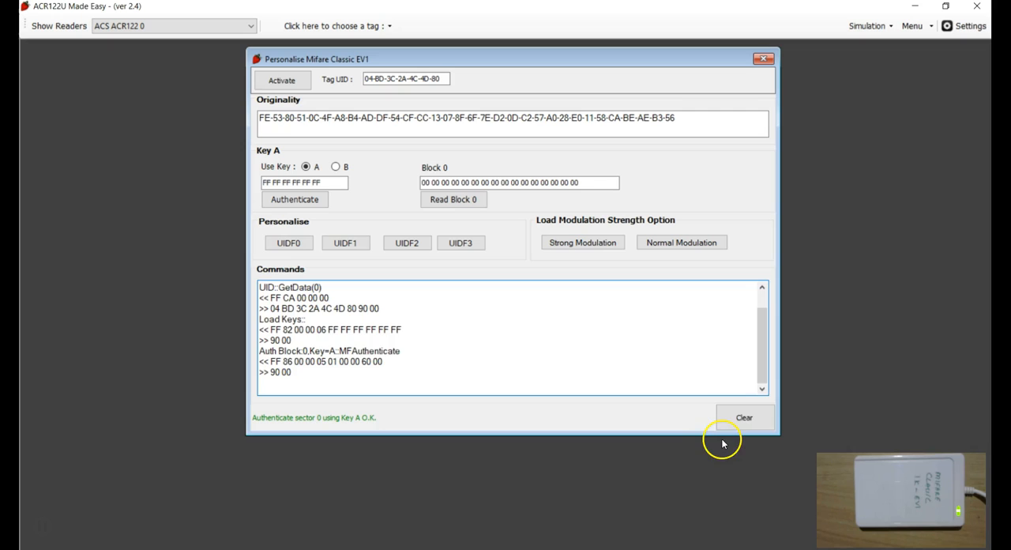
pyautogui.click(742, 417)
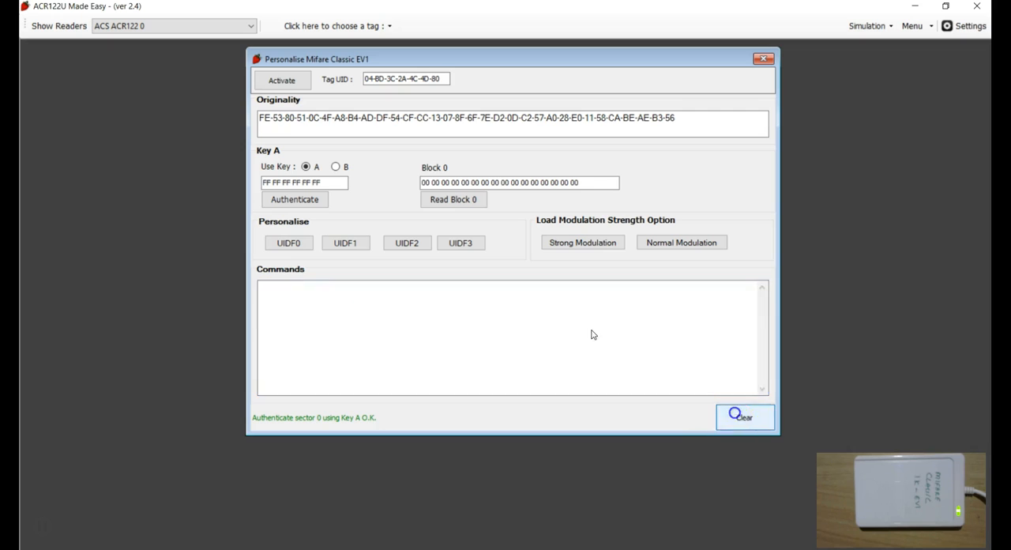
# Read block 0 and examine its bytes against the tag's UID.
pyautogui.click(452, 201)
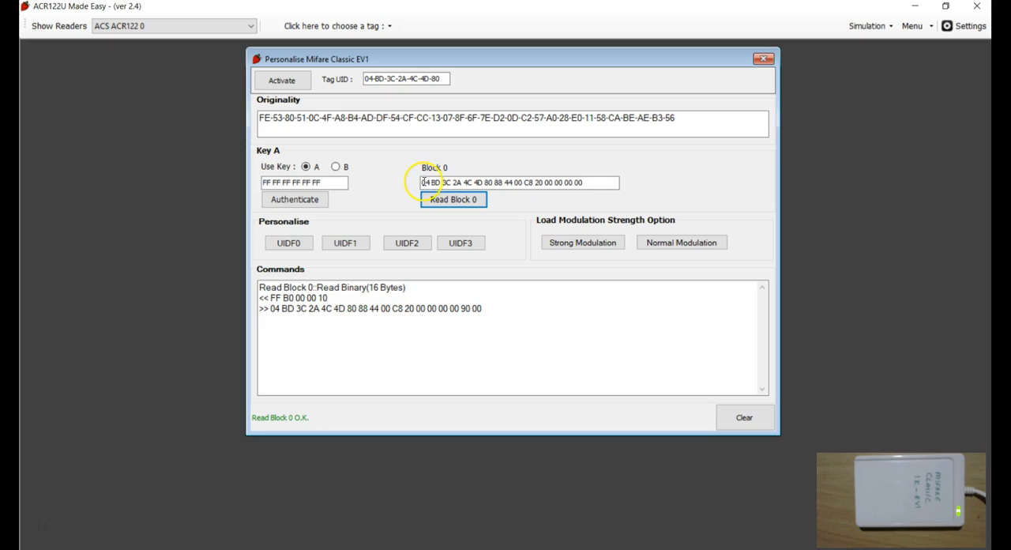
pyautogui.moveTo(444, 79); pyautogui.dragTo(355, 70)
pyautogui.click(447, 79)
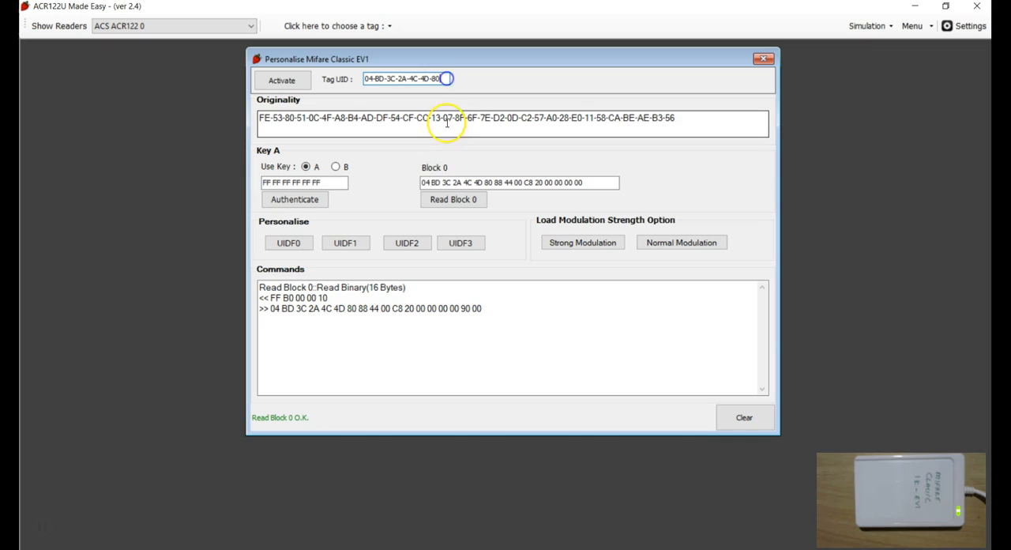
pyautogui.click(426, 182)
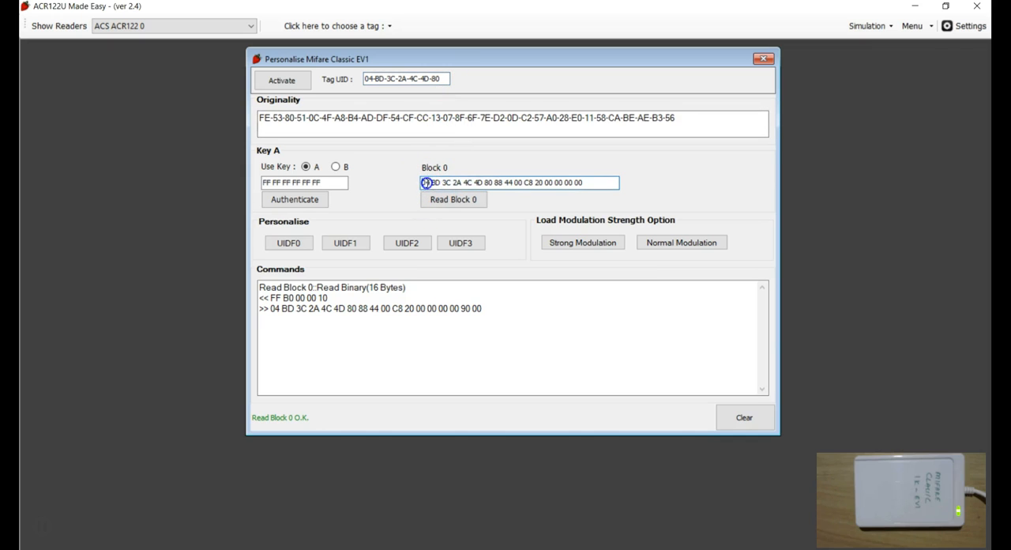
pyautogui.moveTo(426, 182); pyautogui.dragTo(490, 182)
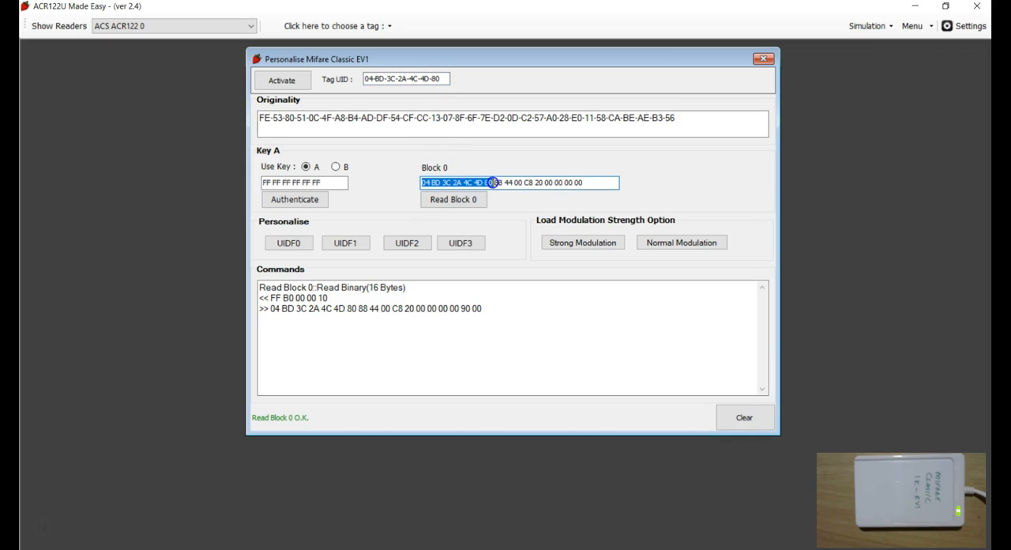
pyautogui.click(498, 182)
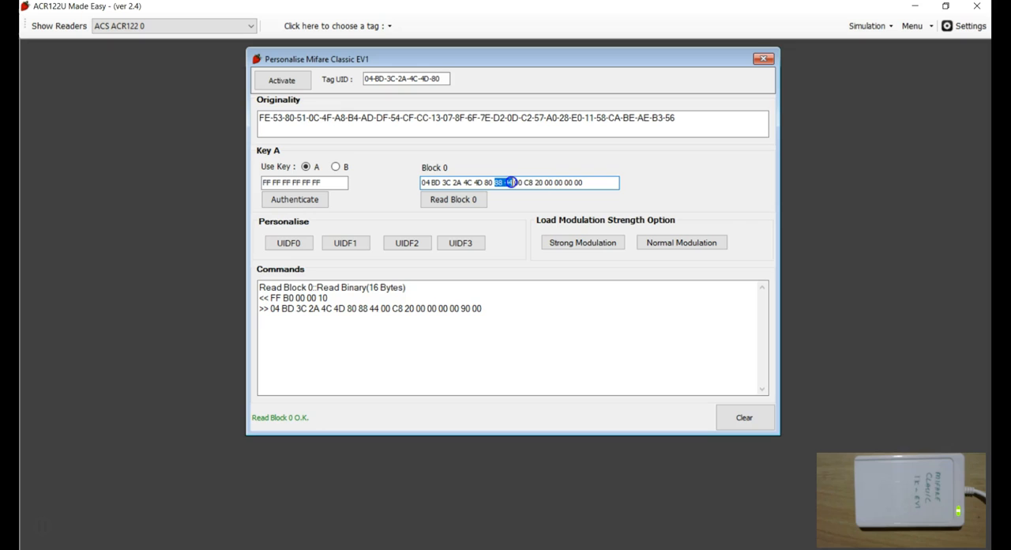
pyautogui.moveTo(534, 183); pyautogui.dragTo(640, 183)
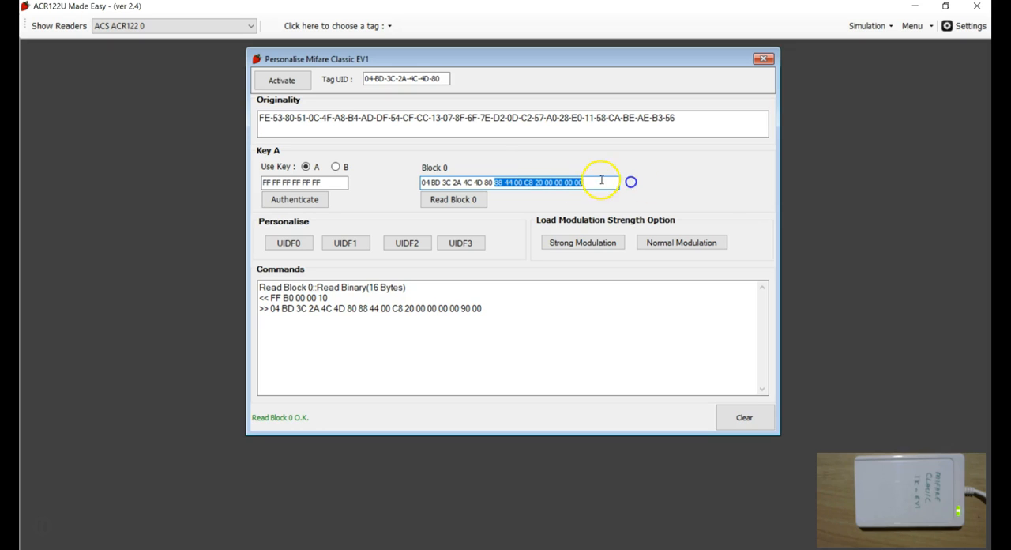
pyautogui.click(601, 182)
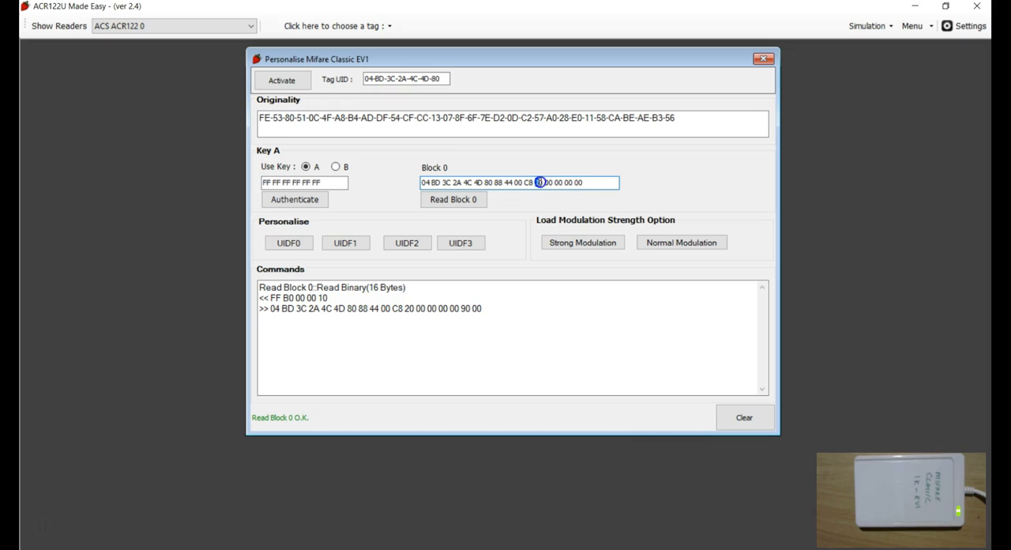
pyautogui.click(536, 184)
pyautogui.doubleClick(537, 182)
pyautogui.doubleClick(540, 182)
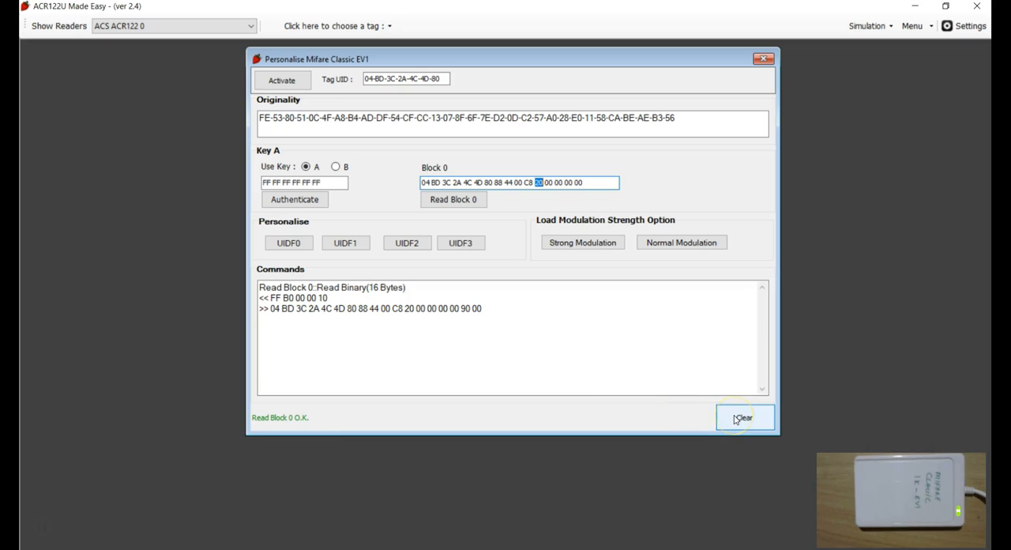
# Examine the Strong and Normal load modulation strength options.
pyautogui.click(573, 248)
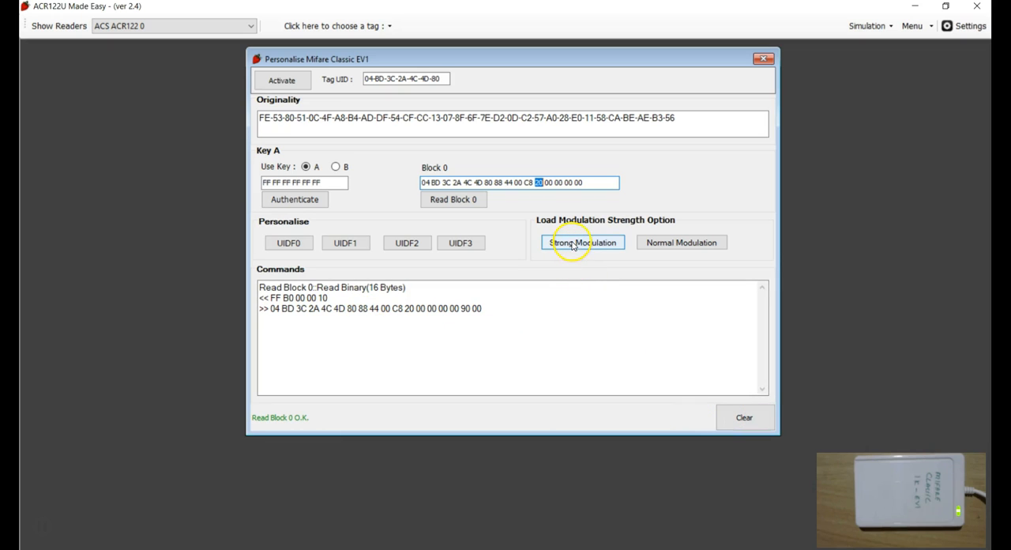
pyautogui.click(669, 245)
pyautogui.click(596, 251)
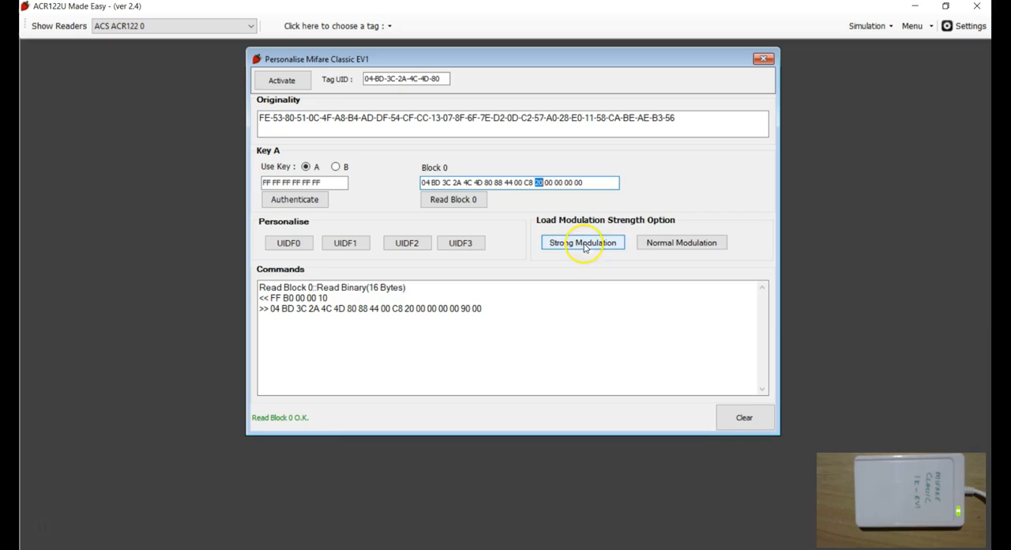
pyautogui.click(501, 332)
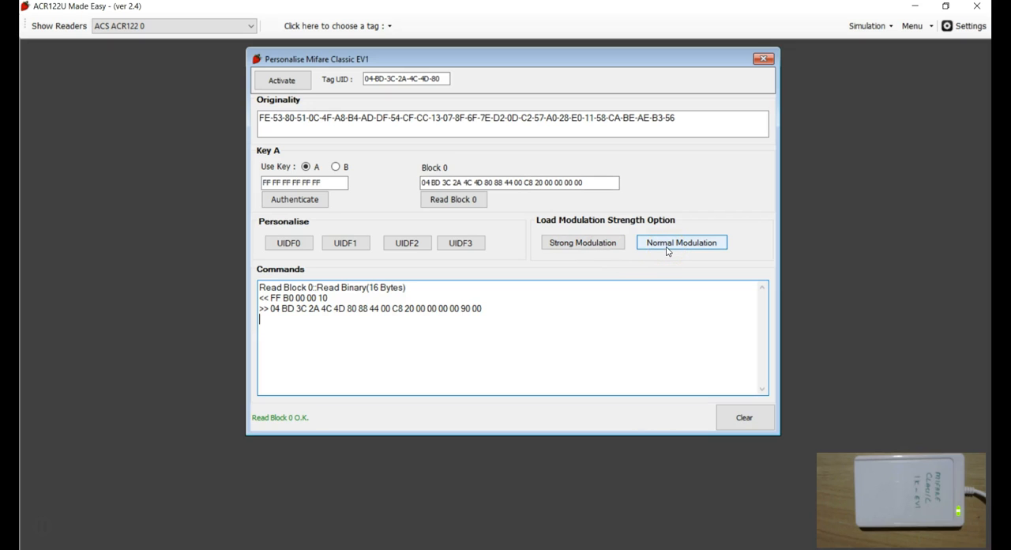
# Read the datasheet's Load Modulation Strength Option section, then return to the ACR122U tool.
pyautogui.click(712, 237)
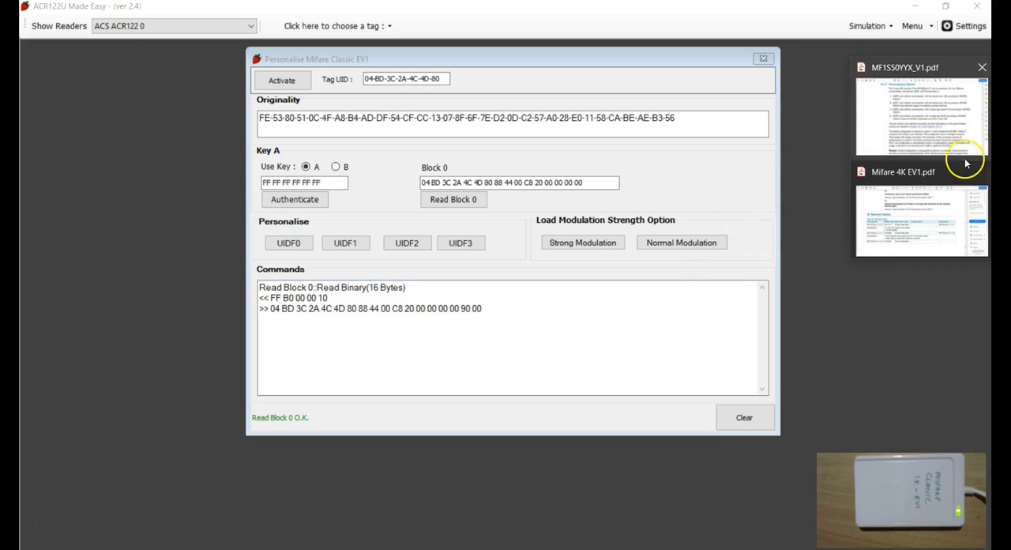
pyautogui.click(901, 142)
pyautogui.scroll(-5, 537, 348)
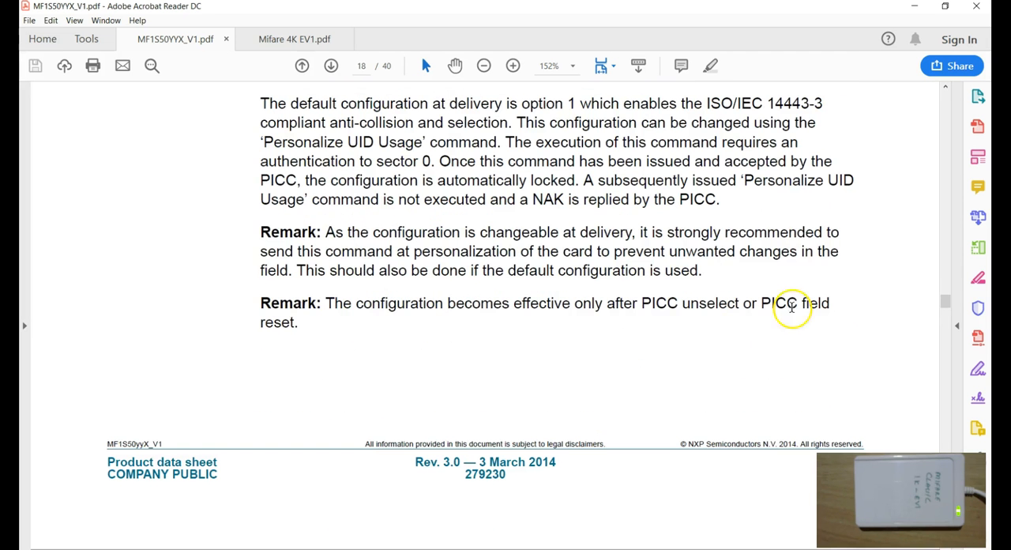
pyautogui.moveTo(946, 301); pyautogui.dragTo(946, 326)
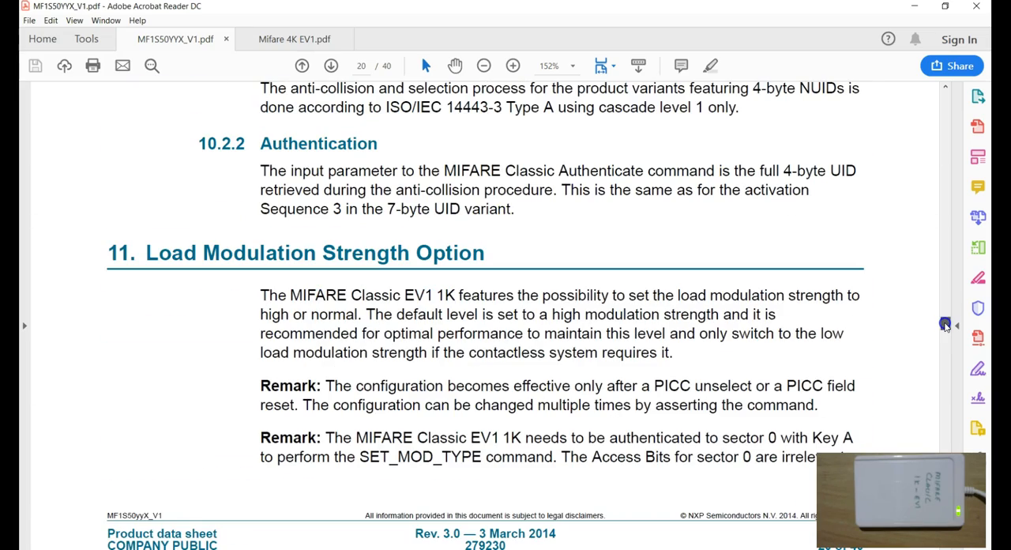
pyautogui.scroll(-3, 670, 338)
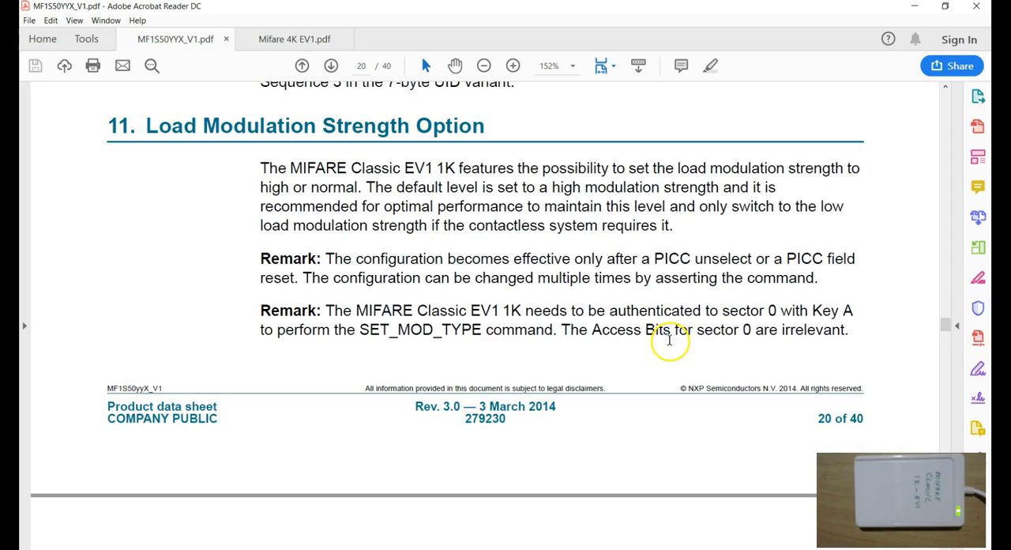
pyautogui.moveTo(326, 311); pyautogui.dragTo(583, 311)
pyautogui.click(540, 322)
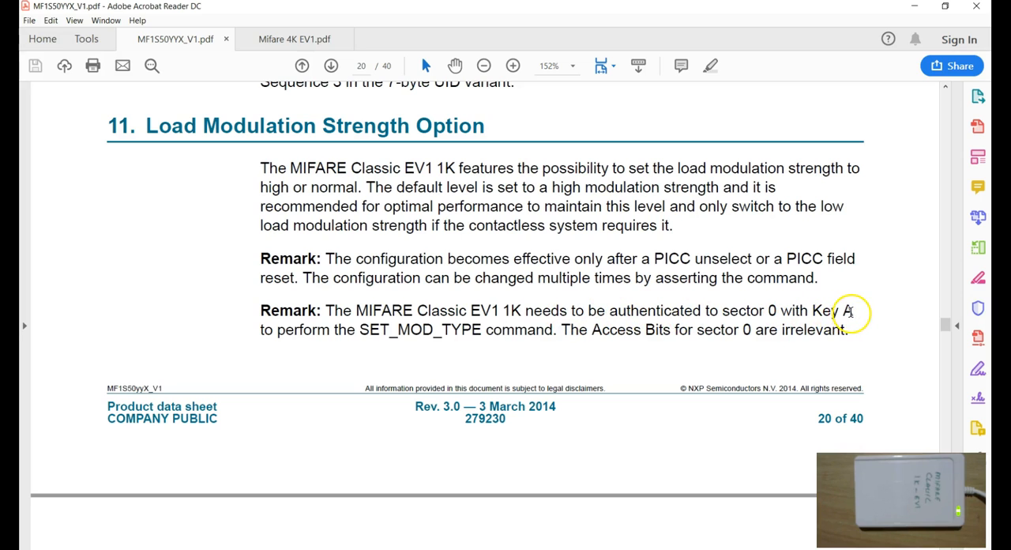
pyautogui.moveTo(813, 310); pyautogui.dragTo(855, 311)
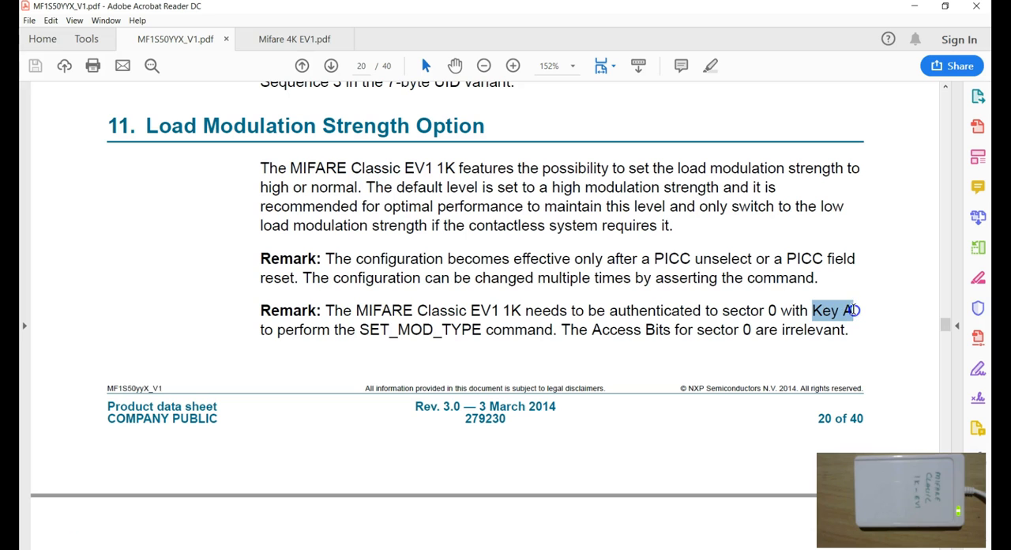
pyautogui.click(780, 313)
pyautogui.click(915, 7)
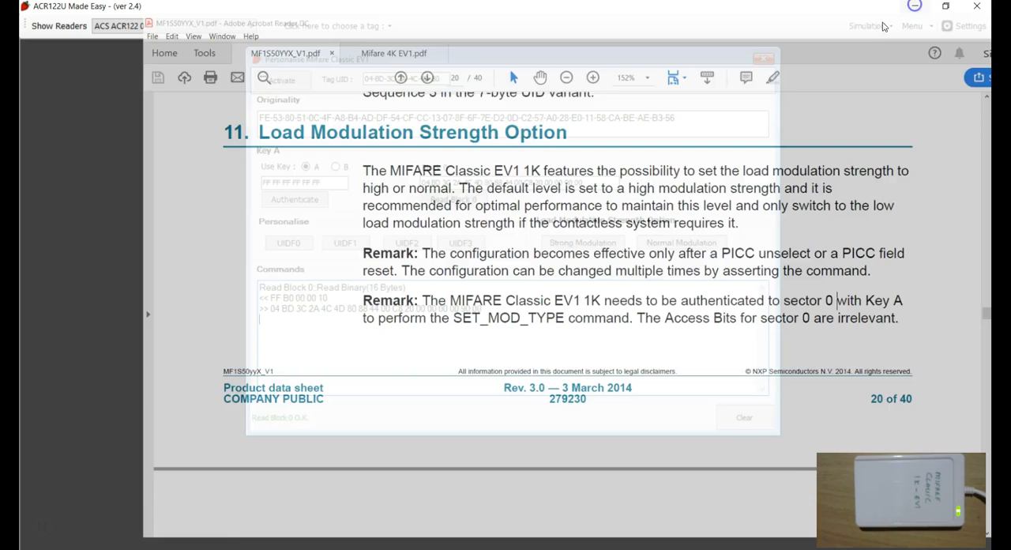
# Return to the personalisation dialog and set the tag's load modulation strength to Normal.
pyautogui.click(503, 362)
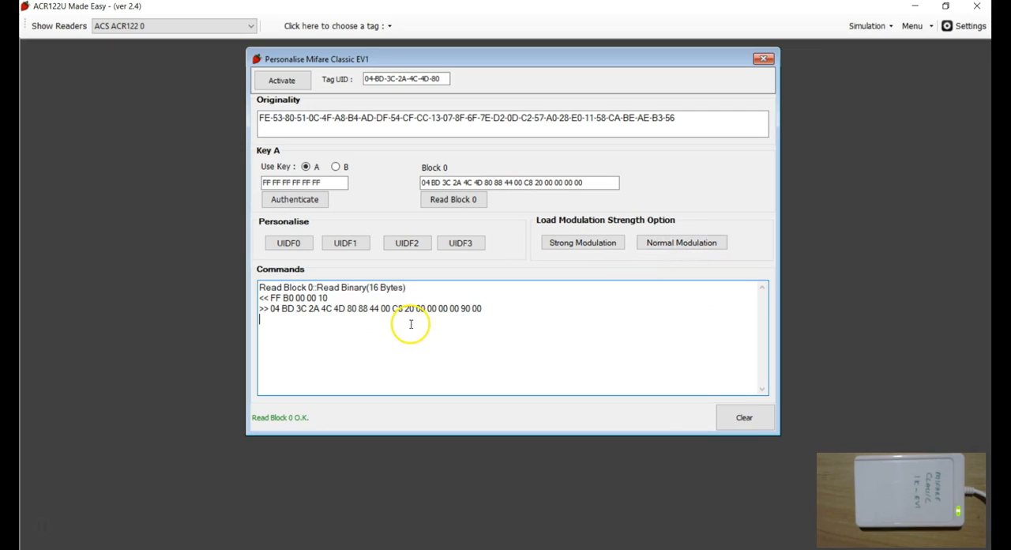
pyautogui.click(668, 247)
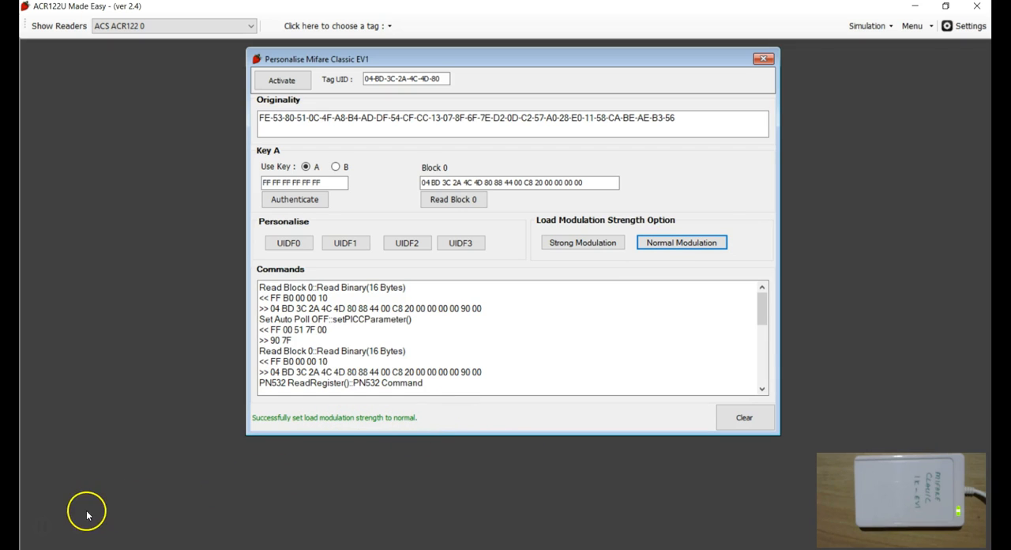
# Re-read block 0 and inspect its bytes in the block field.
pyautogui.click(506, 337)
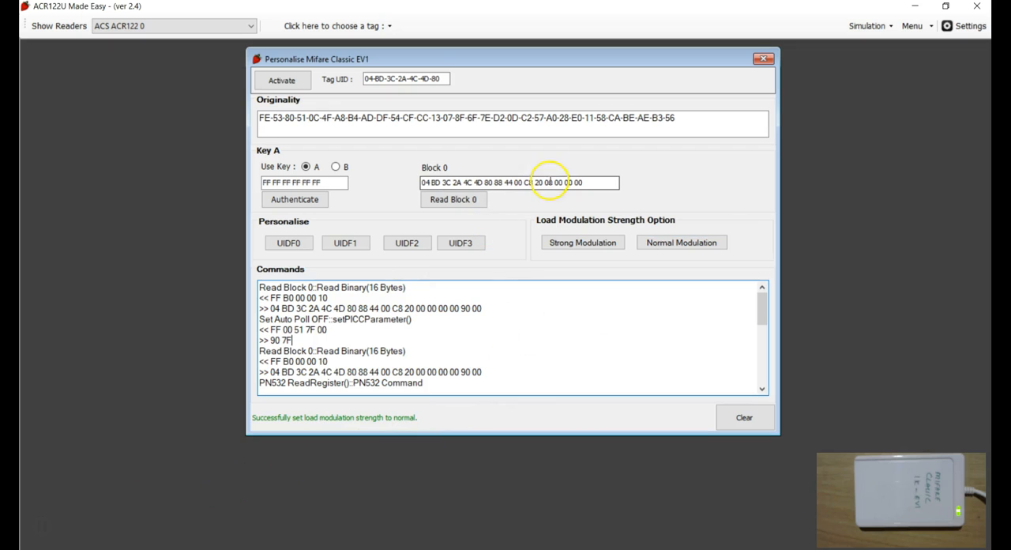
pyautogui.click(445, 200)
pyautogui.click(531, 181)
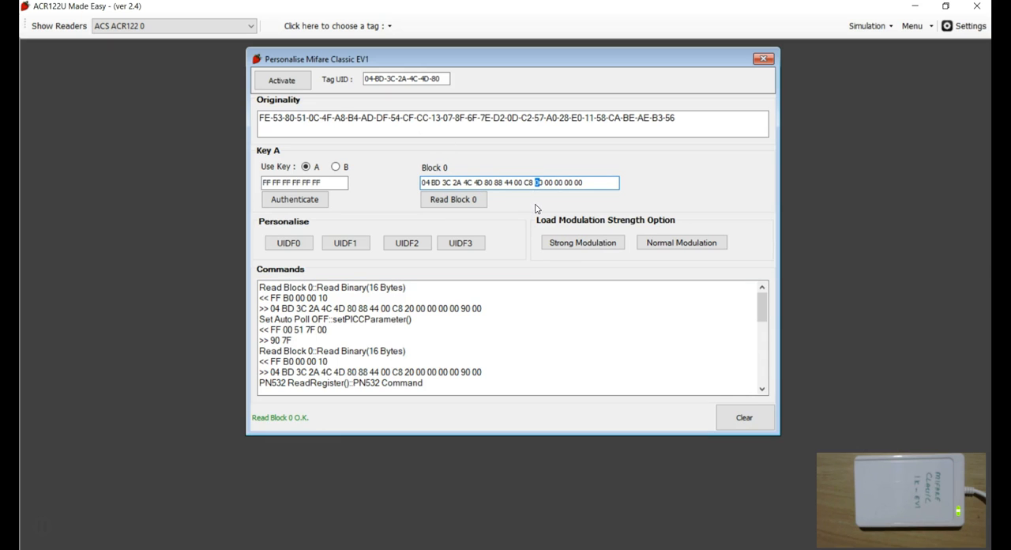
# Examine the Set Auto Poll OFF command exchange in the commands log.
pyautogui.click(416, 358)
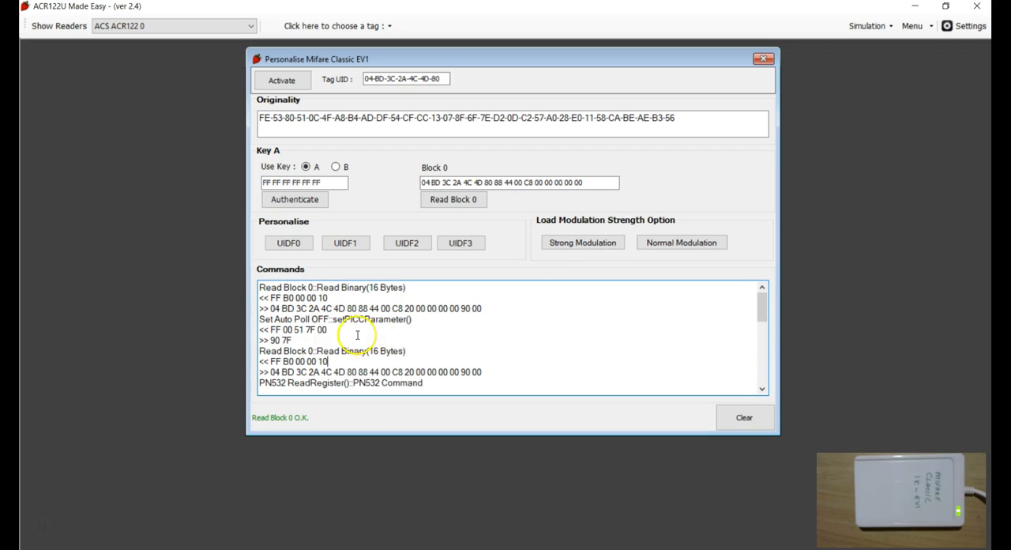
pyautogui.moveTo(294, 340); pyautogui.dragTo(326, 341)
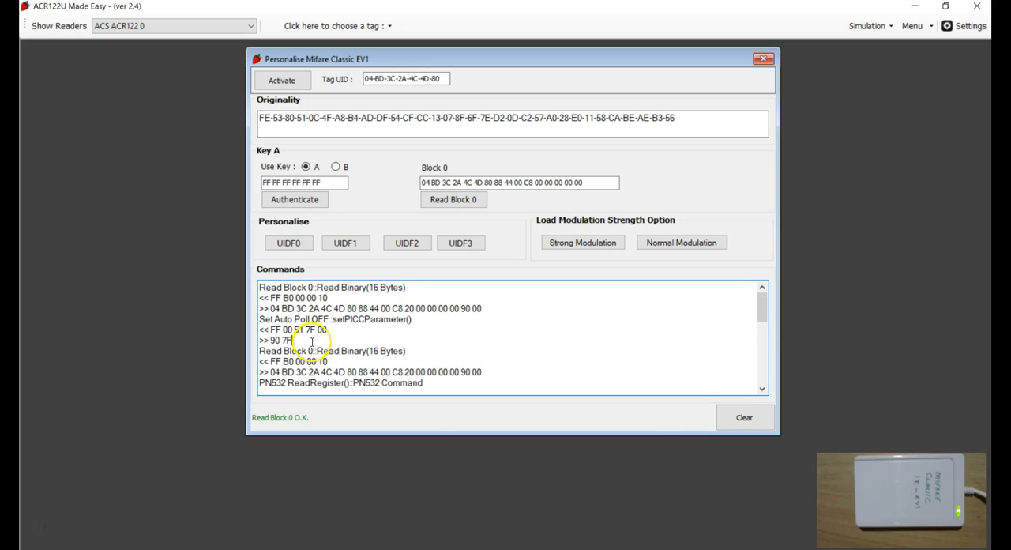
pyautogui.moveTo(294, 340); pyautogui.dragTo(260, 319)
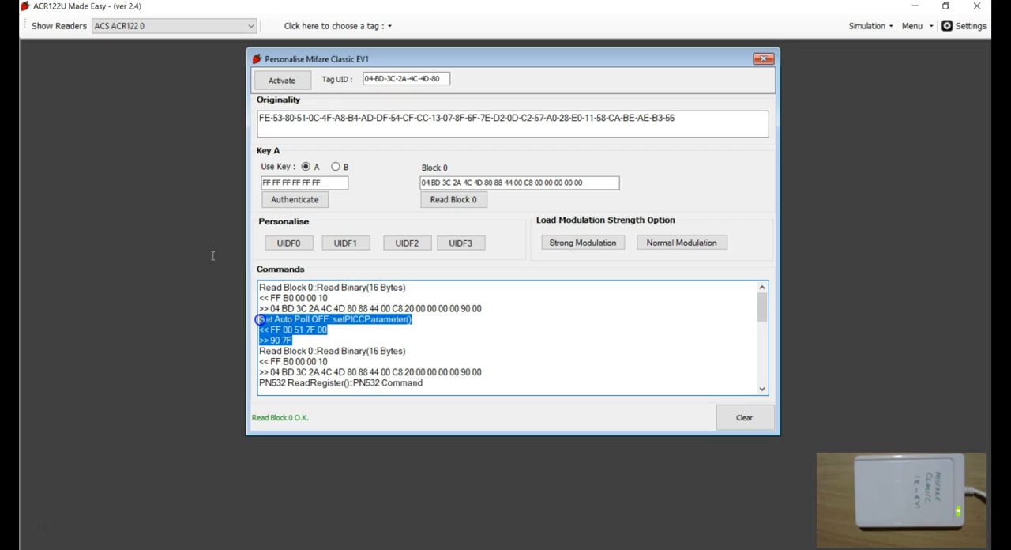
pyautogui.click(324, 345)
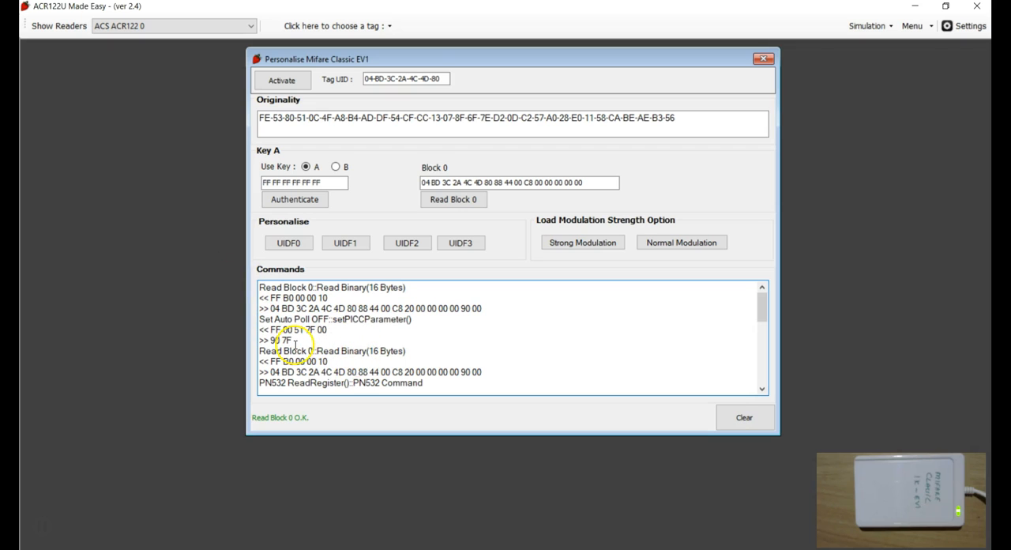
pyautogui.moveTo(294, 340); pyautogui.dragTo(255, 312)
pyautogui.click(299, 345)
pyautogui.click(321, 343)
pyautogui.scroll(-1, 379, 361)
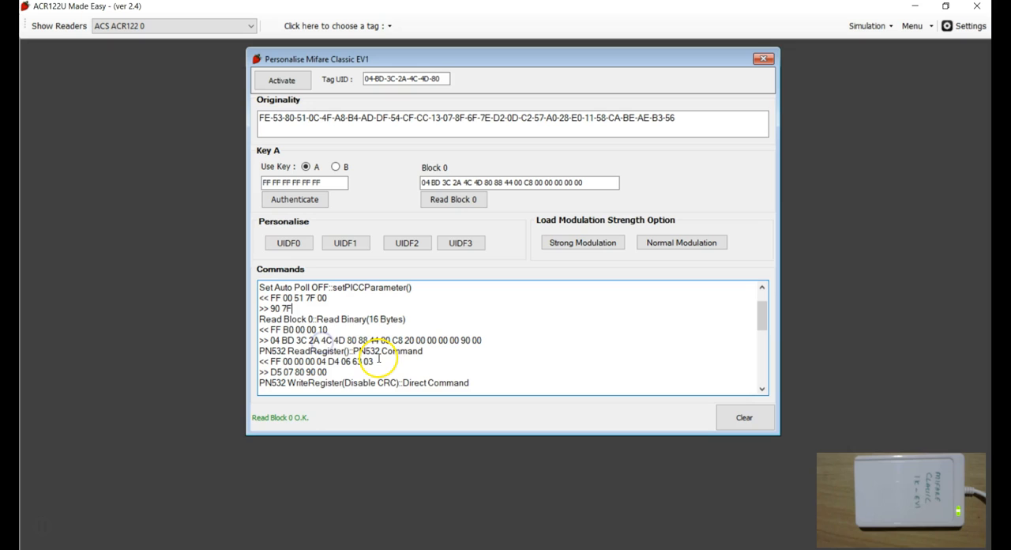
# Examine the Read Block 0, PN532 ReadRegister and WriteRegister (Disable CRC) exchanges in the log.
pyautogui.click(342, 330)
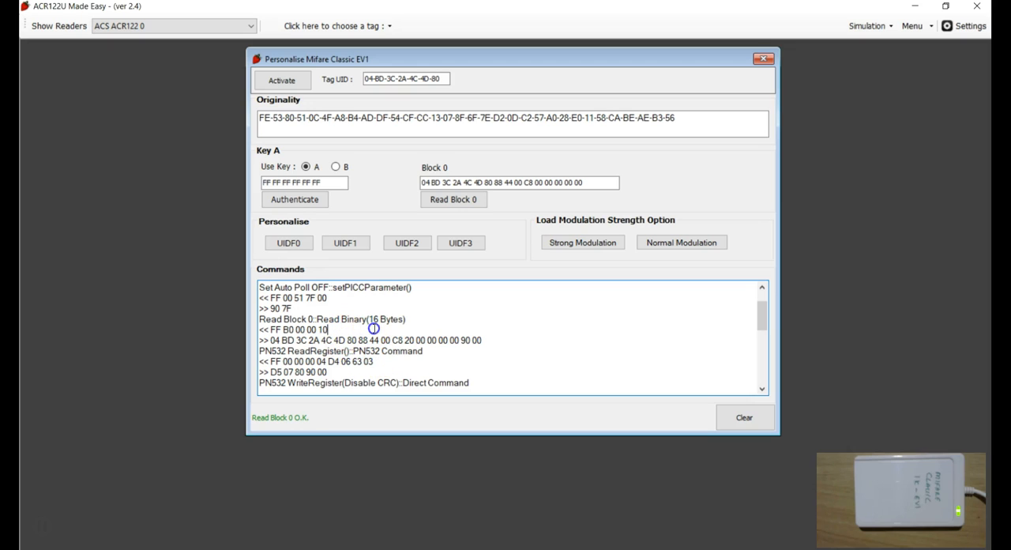
pyautogui.moveTo(484, 340); pyautogui.dragTo(252, 321)
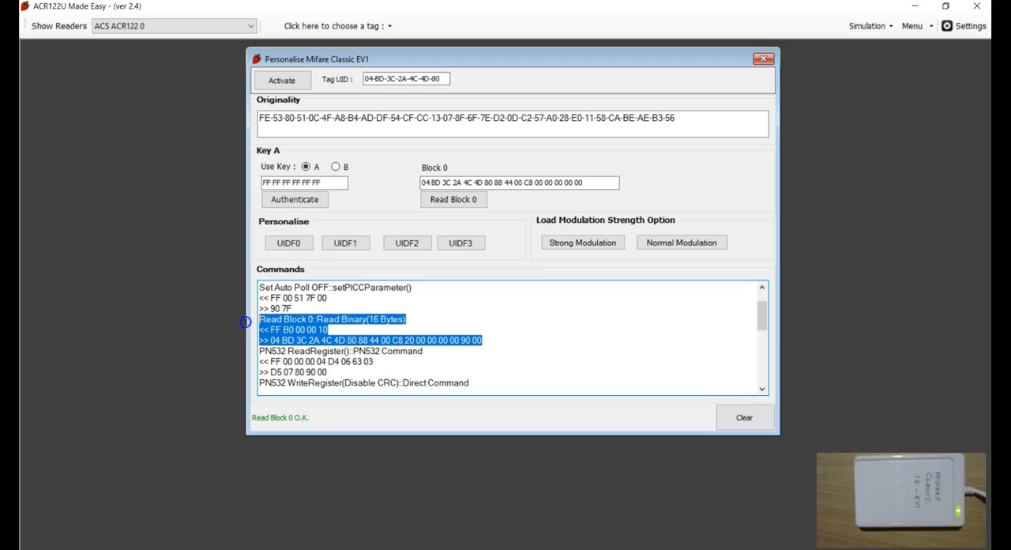
pyautogui.click(302, 341)
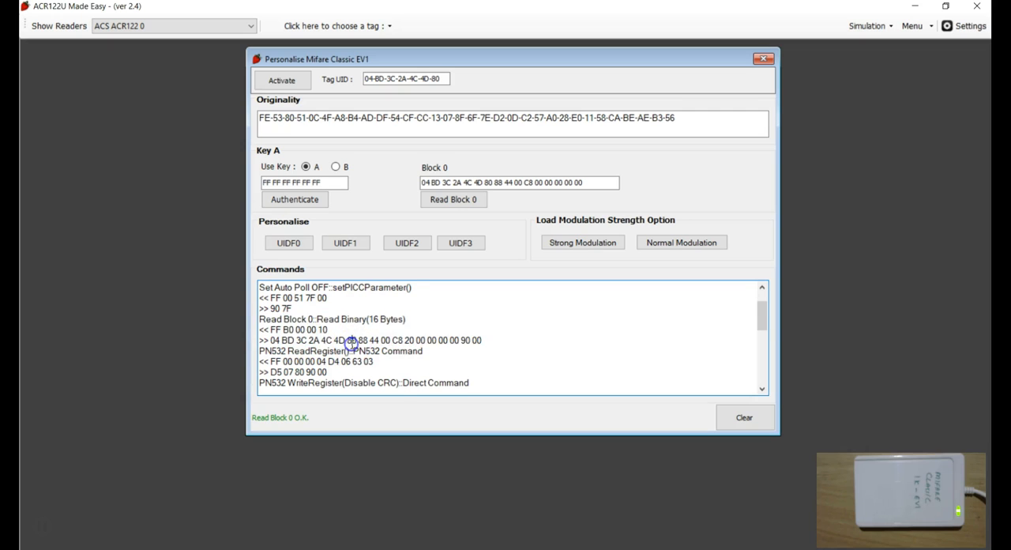
pyautogui.scroll(-1, 348, 345)
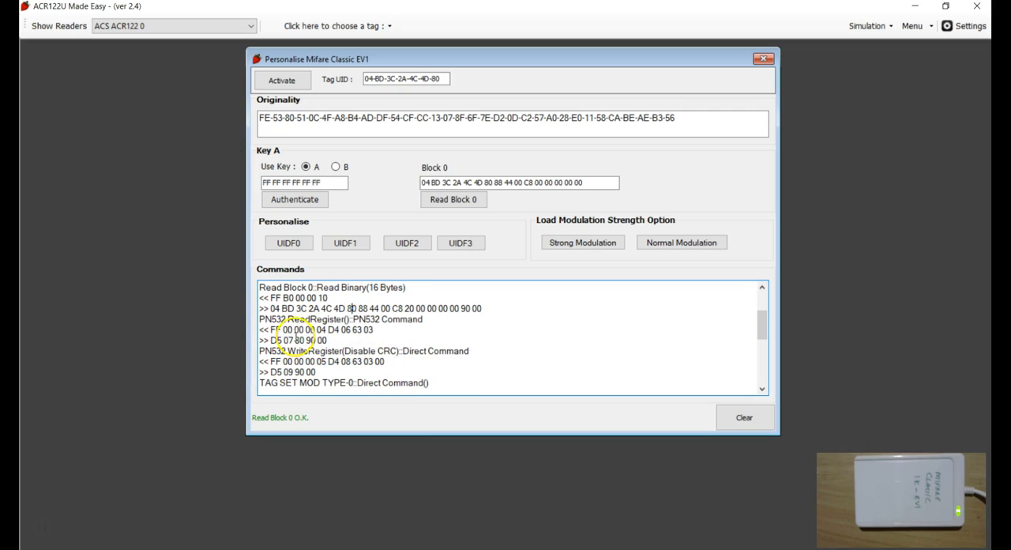
pyautogui.scroll(-1, 334, 363)
pyautogui.scroll(1, 328, 357)
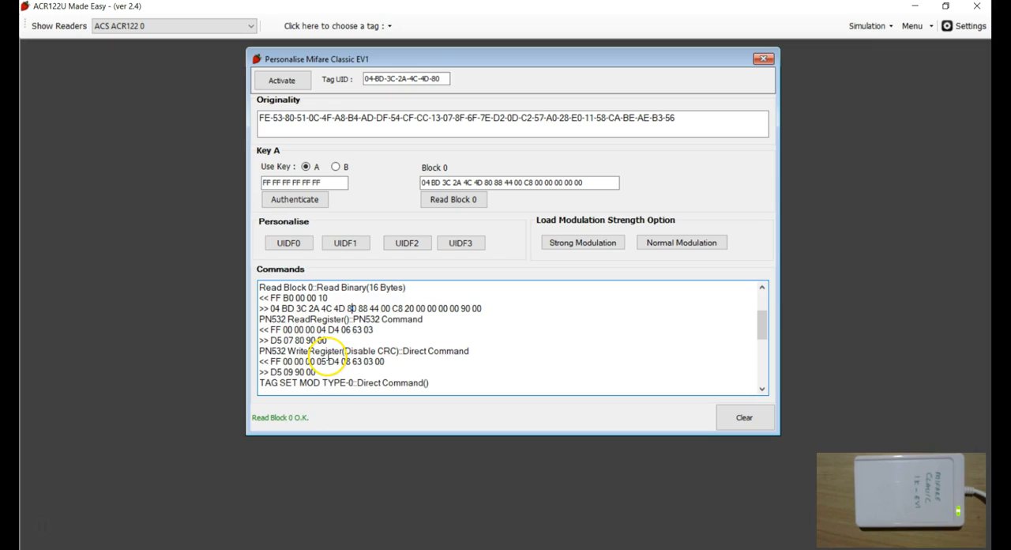
pyautogui.moveTo(317, 373); pyautogui.dragTo(252, 325)
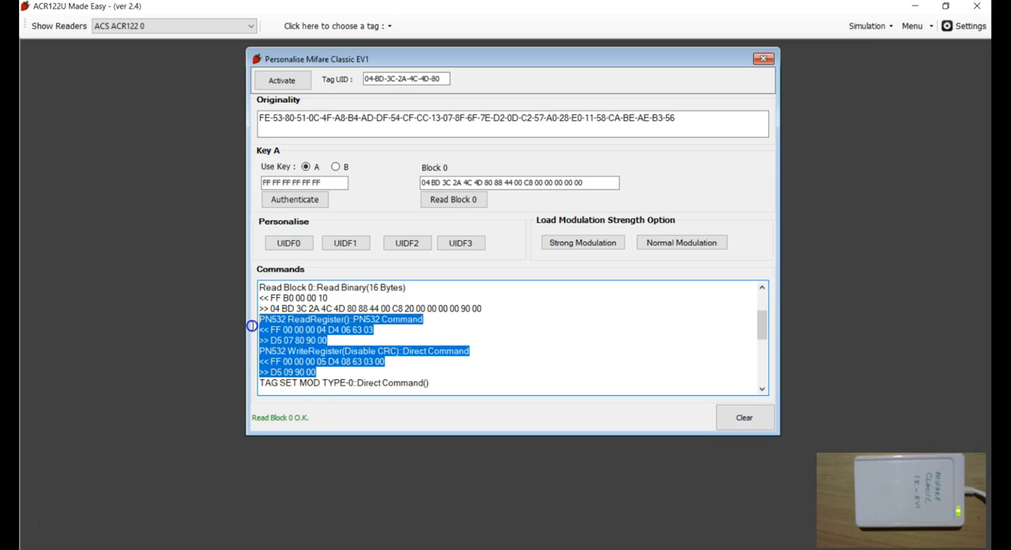
pyautogui.click(317, 372)
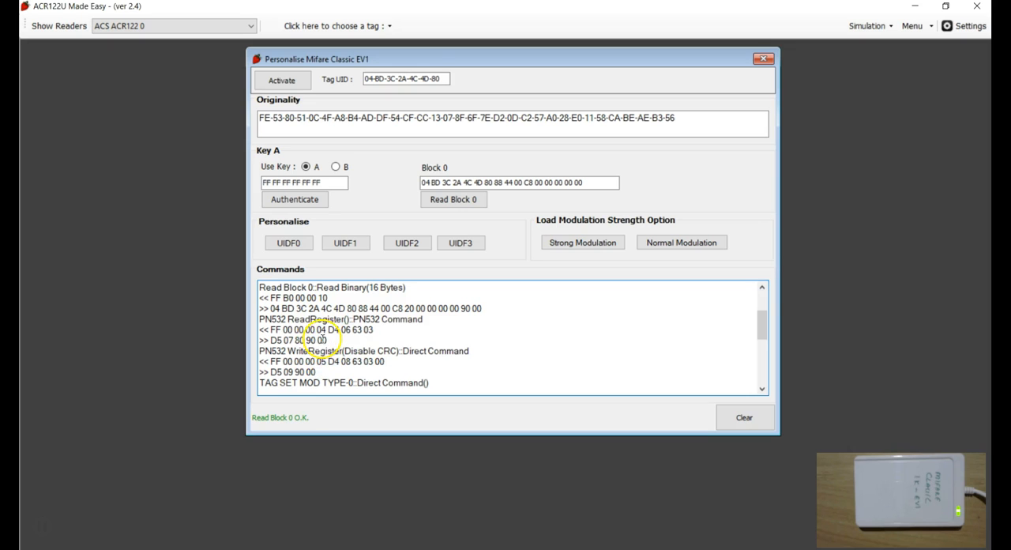
pyautogui.moveTo(327, 339); pyautogui.dragTo(255, 319)
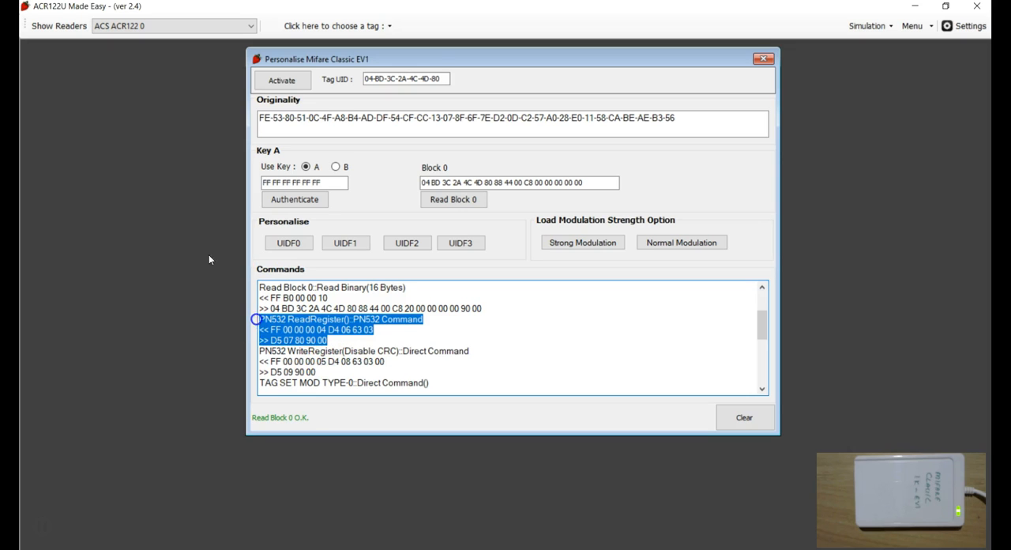
pyautogui.click(255, 319)
pyautogui.click(381, 353)
pyautogui.moveTo(381, 353); pyautogui.dragTo(344, 353)
pyautogui.click(325, 372)
# Examine the TAG SET MOD TYPE-0 command bytes and the tag's response in the log.
pyautogui.scroll(-1, 357, 366)
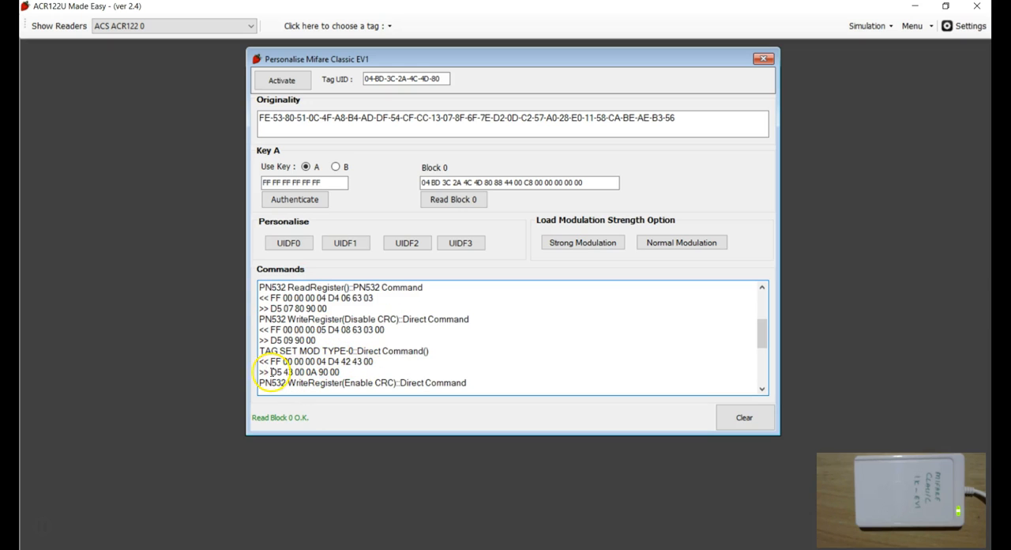
pyautogui.click(367, 369)
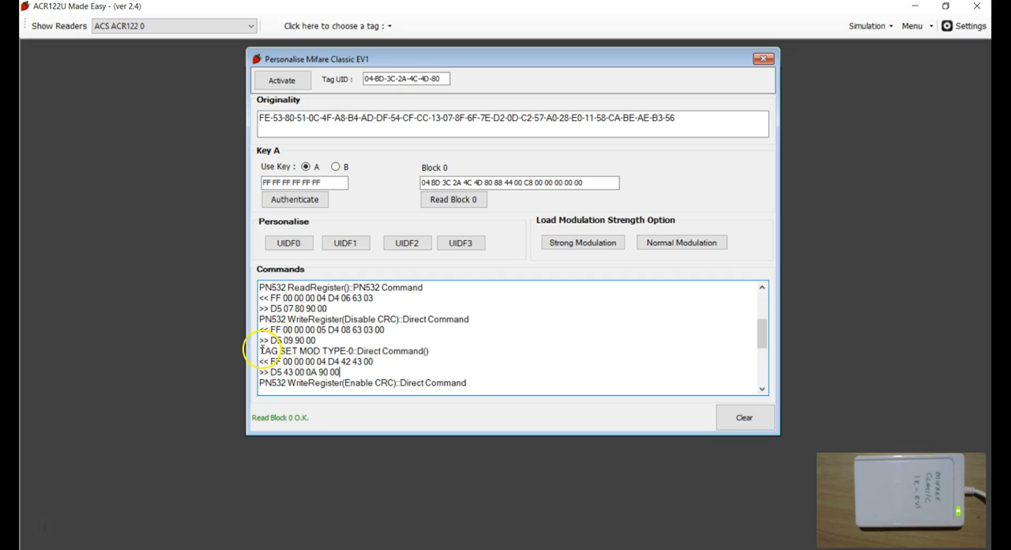
pyautogui.moveTo(271, 351); pyautogui.dragTo(444, 350)
pyautogui.click(391, 373)
pyautogui.moveTo(270, 361); pyautogui.dragTo(311, 361)
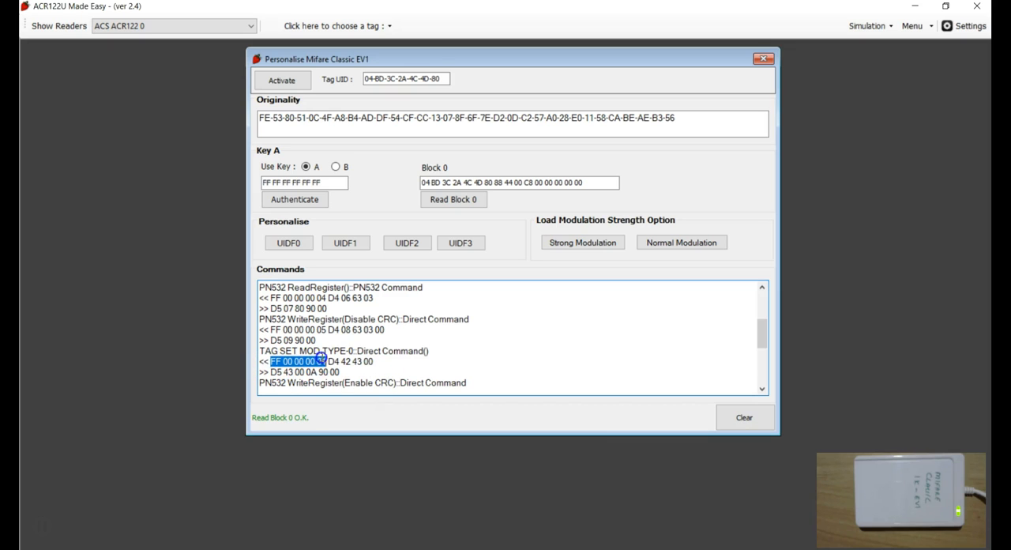
pyautogui.click(342, 364)
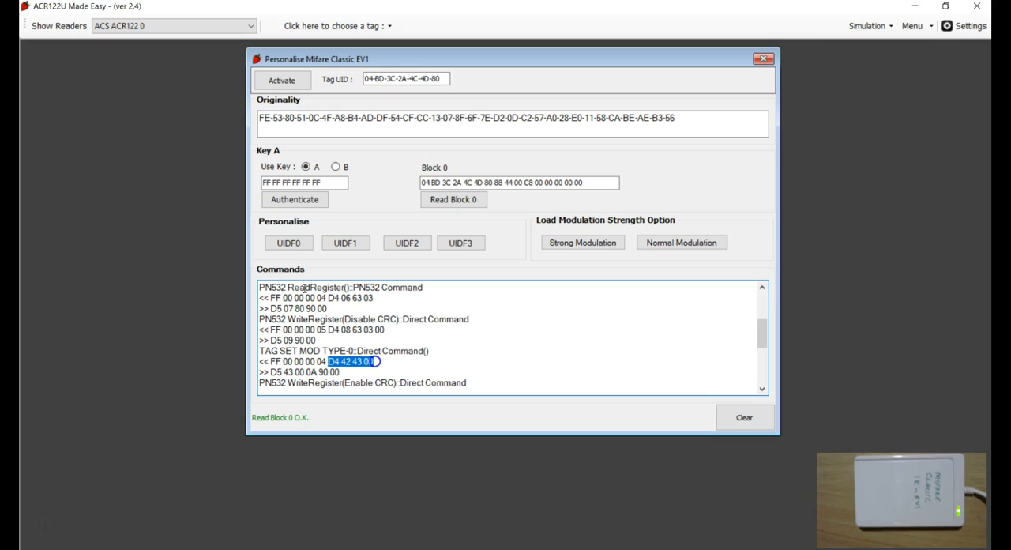
pyautogui.click(377, 371)
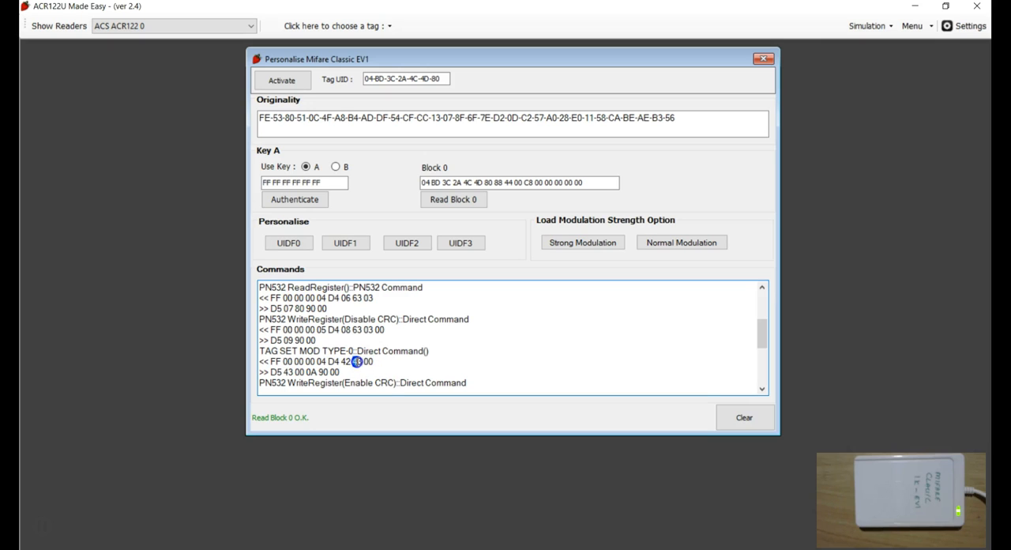
pyautogui.click(412, 353)
pyautogui.doubleClick(358, 361)
pyautogui.click(312, 372)
pyautogui.click(306, 369)
pyautogui.click(299, 373)
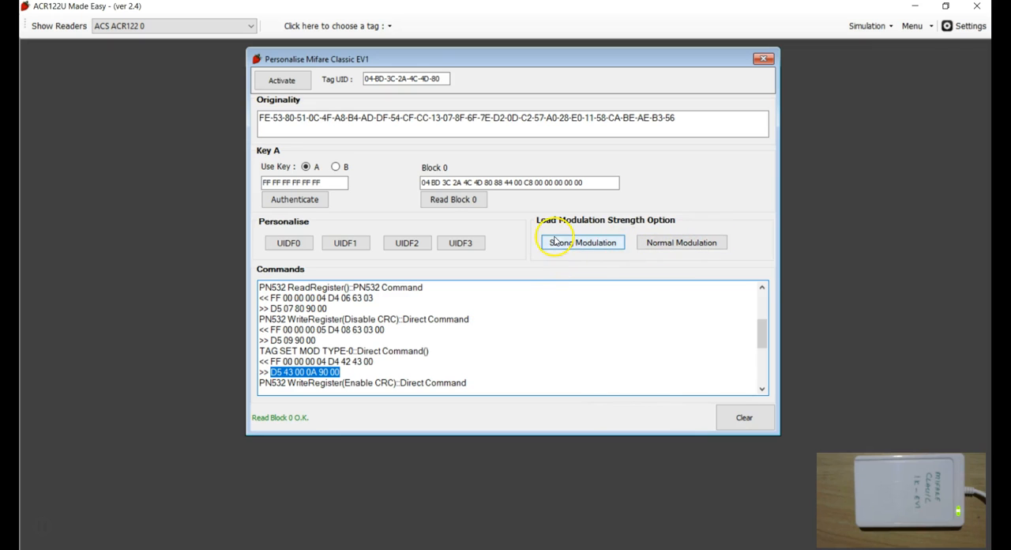
# Examine the Enable CRC, Get PICC Settings, Auto Poll ON and final block 0 read exchanges.
pyautogui.click(407, 366)
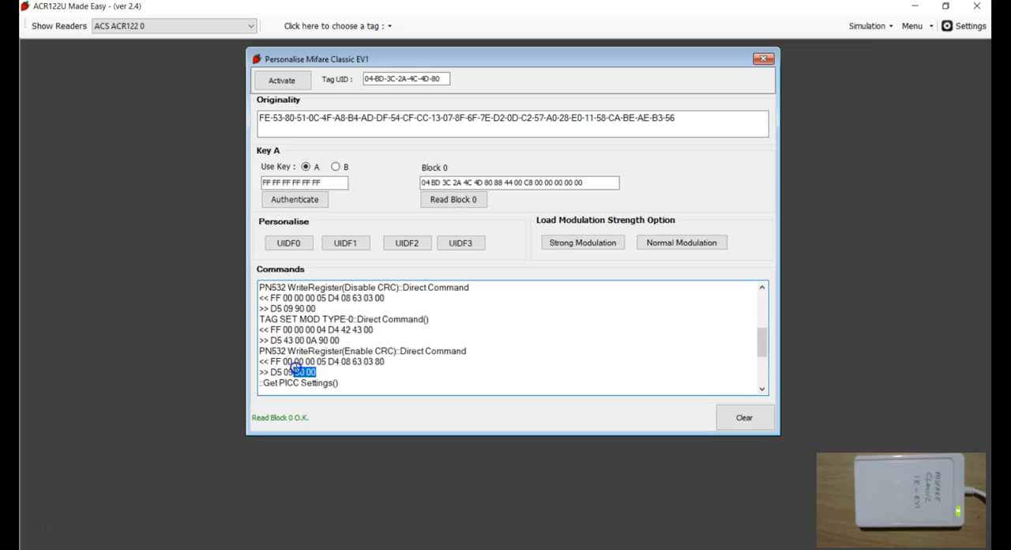
pyautogui.moveTo(295, 368); pyautogui.dragTo(257, 354)
pyautogui.click(358, 337)
pyautogui.click(375, 376)
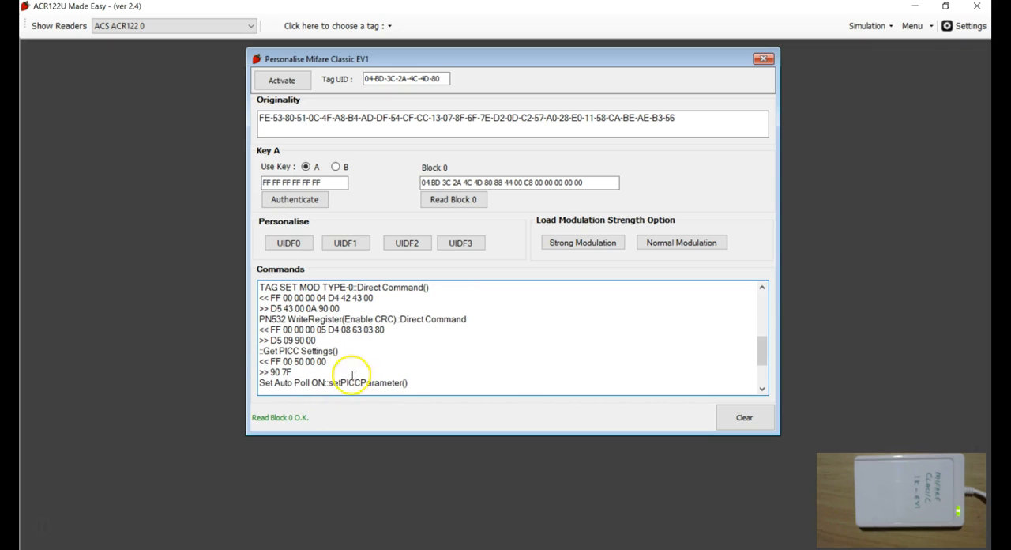
pyautogui.moveTo(294, 372); pyautogui.dragTo(252, 350)
pyautogui.click(253, 350)
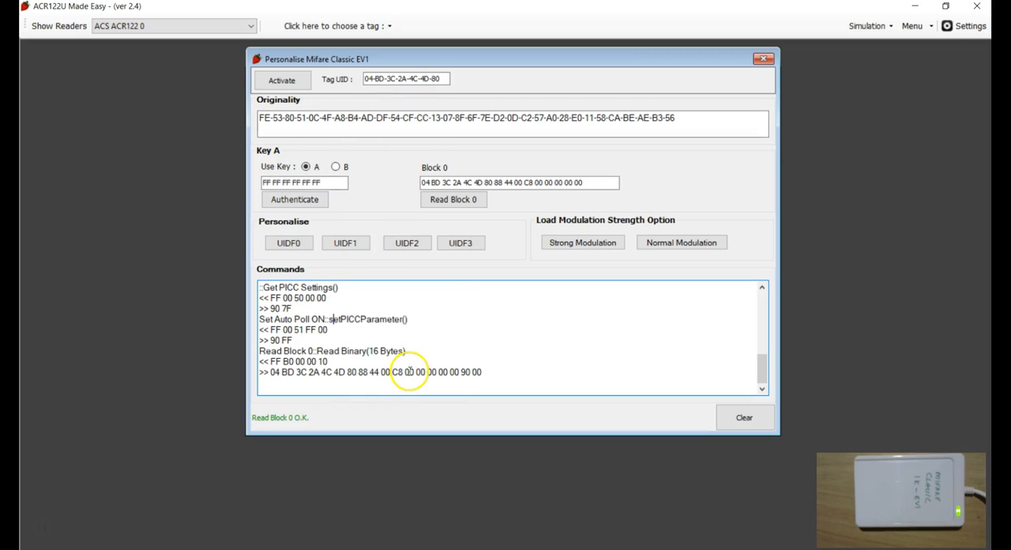
pyautogui.click(333, 378)
pyautogui.click(489, 374)
pyautogui.moveTo(490, 374); pyautogui.dragTo(248, 361)
pyautogui.click(271, 361)
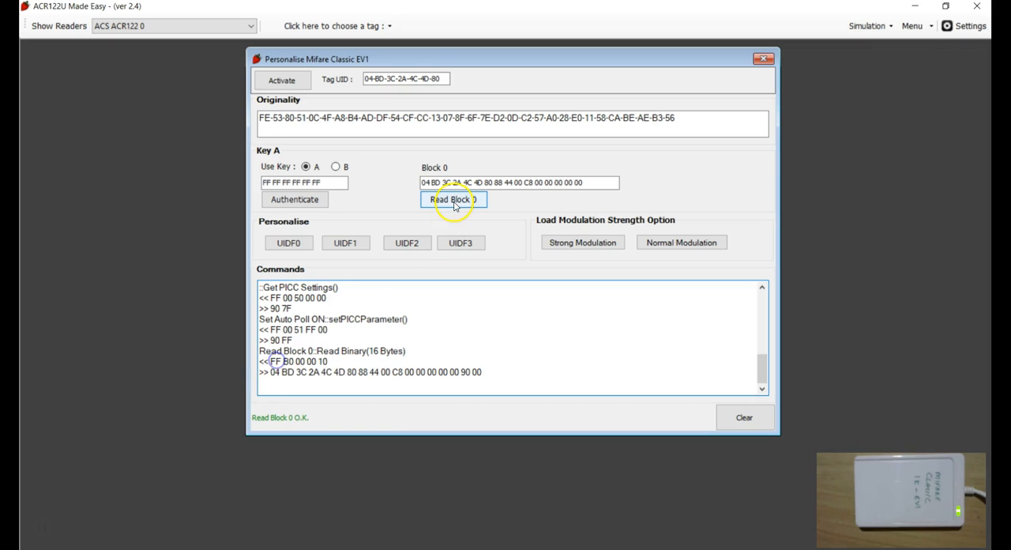
# Clear the commands log and set the load modulation strength to Strong.
pyautogui.click(744, 417)
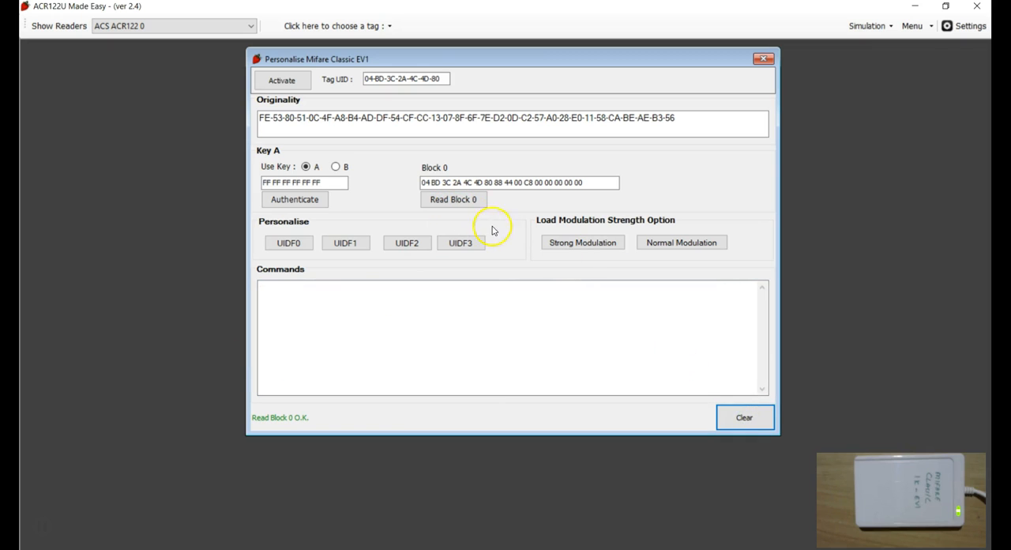
pyautogui.click(564, 248)
# Examine the Auto Poll OFF and Read Block 0 exchanges for the Strong modulation command.
pyautogui.click(329, 308)
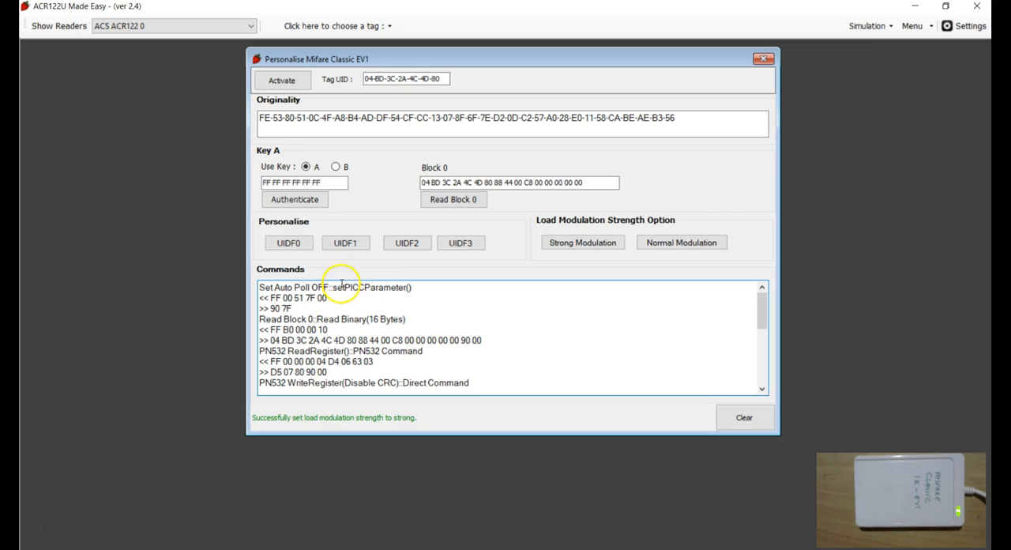
pyautogui.moveTo(294, 308); pyautogui.dragTo(242, 289)
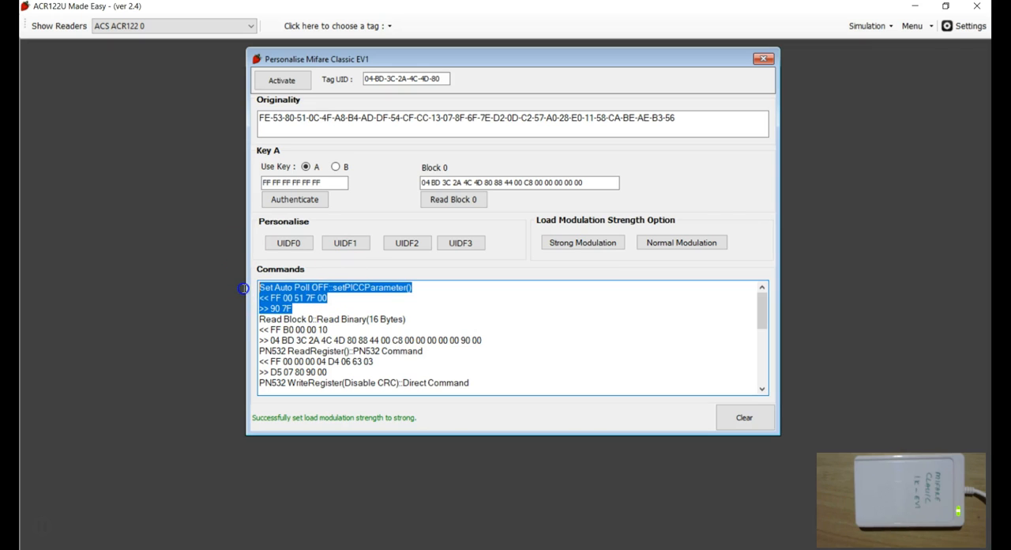
pyautogui.click(315, 302)
pyautogui.moveTo(292, 310); pyautogui.dragTo(258, 287)
pyautogui.click(335, 311)
pyautogui.moveTo(339, 331); pyautogui.dragTo(250, 318)
pyautogui.click(304, 326)
pyautogui.moveTo(483, 341); pyautogui.dragTo(235, 325)
pyautogui.click(348, 330)
# Examine the ReadRegister, WriteRegister and TAG SET MOD TYPE-1 exchanges in the log.
pyautogui.scroll(-1, 345, 329)
pyautogui.moveTo(318, 372); pyautogui.dragTo(255, 319)
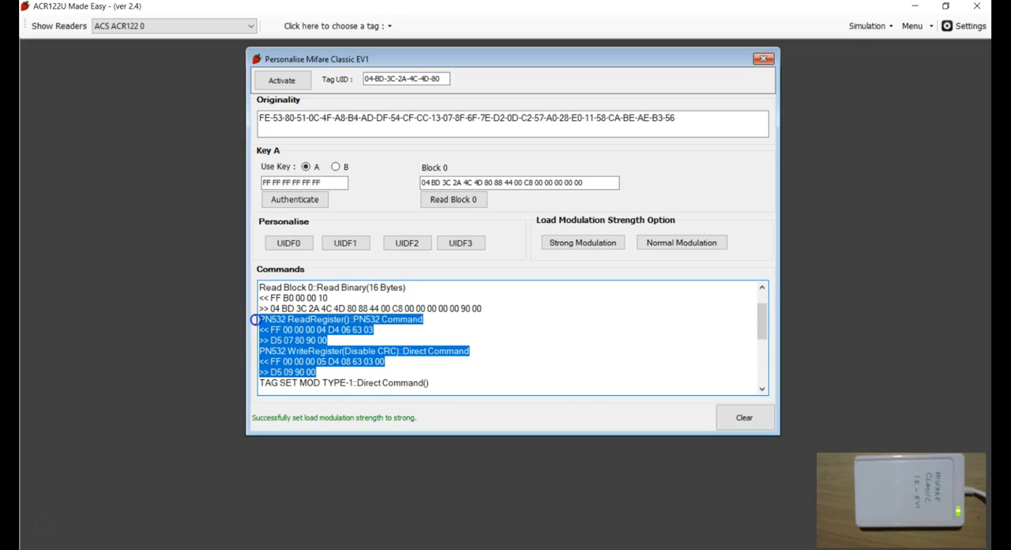
pyautogui.click(329, 371)
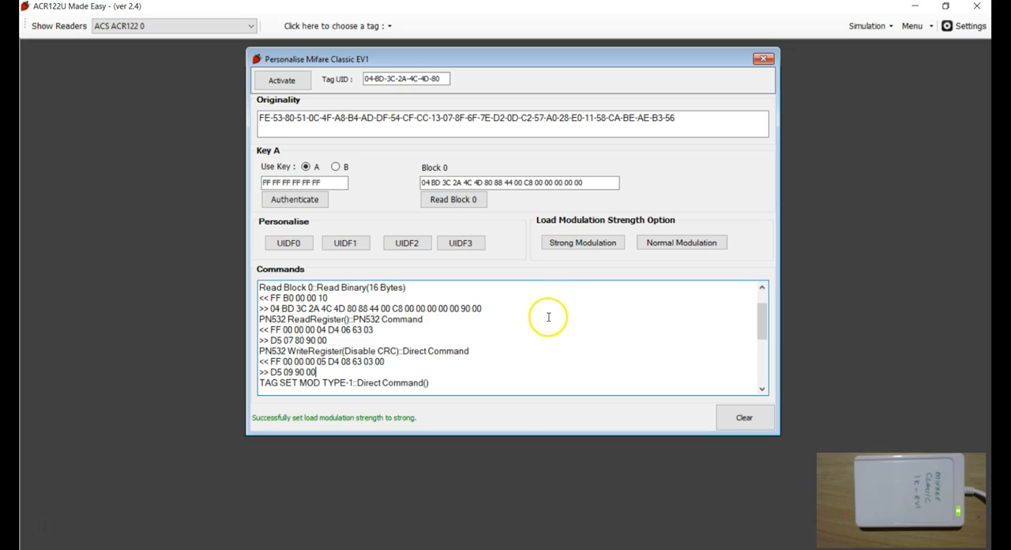
pyautogui.moveTo(316, 371); pyautogui.dragTo(260, 330)
pyautogui.click(335, 366)
pyautogui.moveTo(309, 373); pyautogui.dragTo(251, 317)
pyautogui.click(330, 361)
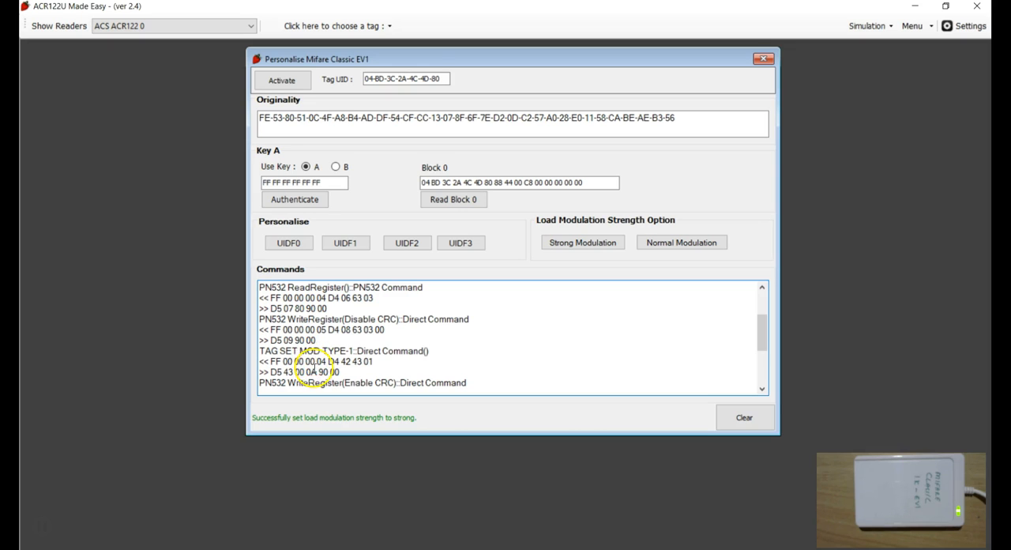
pyautogui.moveTo(342, 371); pyautogui.dragTo(286, 371)
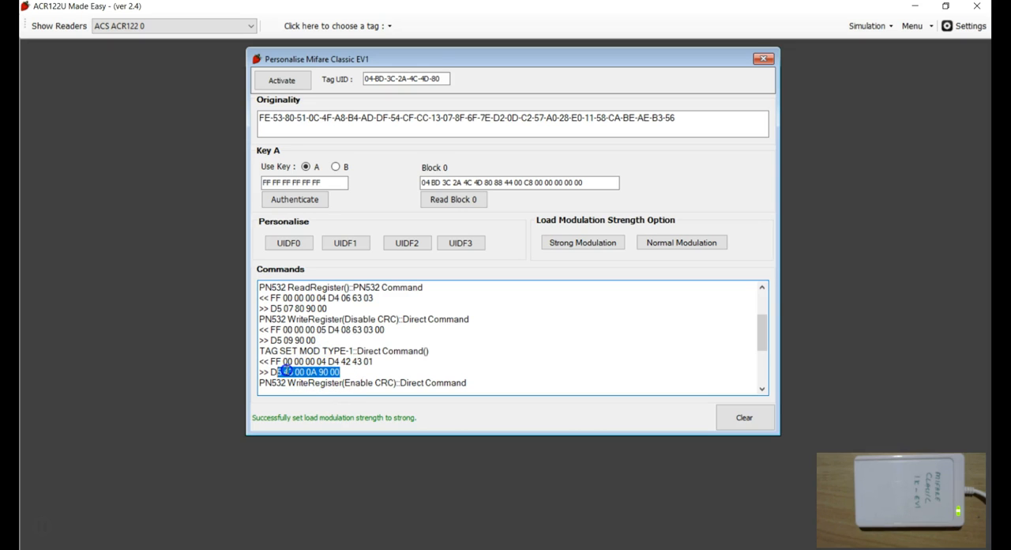
pyautogui.moveTo(316, 340); pyautogui.dragTo(256, 288)
pyautogui.click(326, 323)
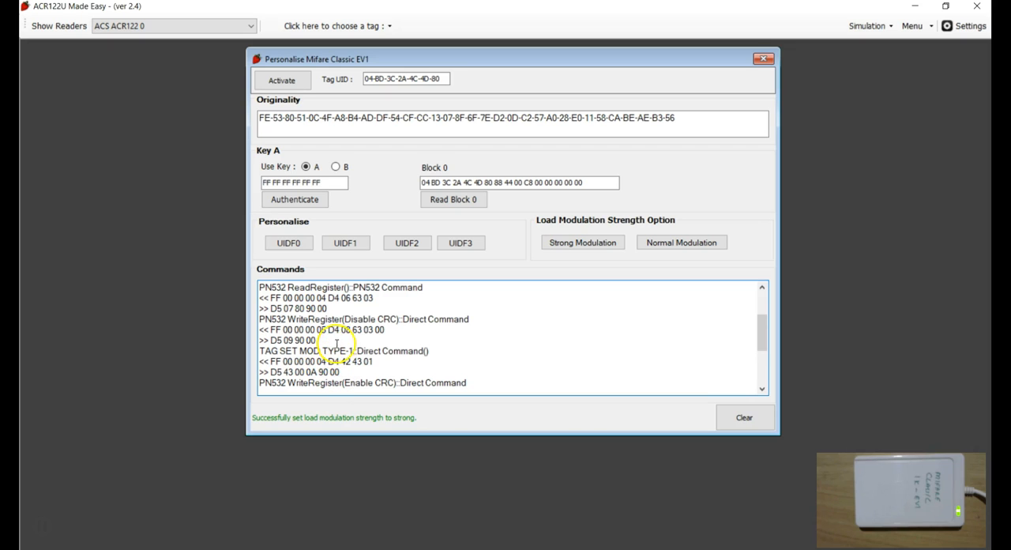
# Examine the Disable CRC, TAG SET MOD TYPE-1, Enable CRC and Get PICC Settings exchanges in the commands log.
pyautogui.moveTo(345, 319); pyautogui.dragTo(403, 320)
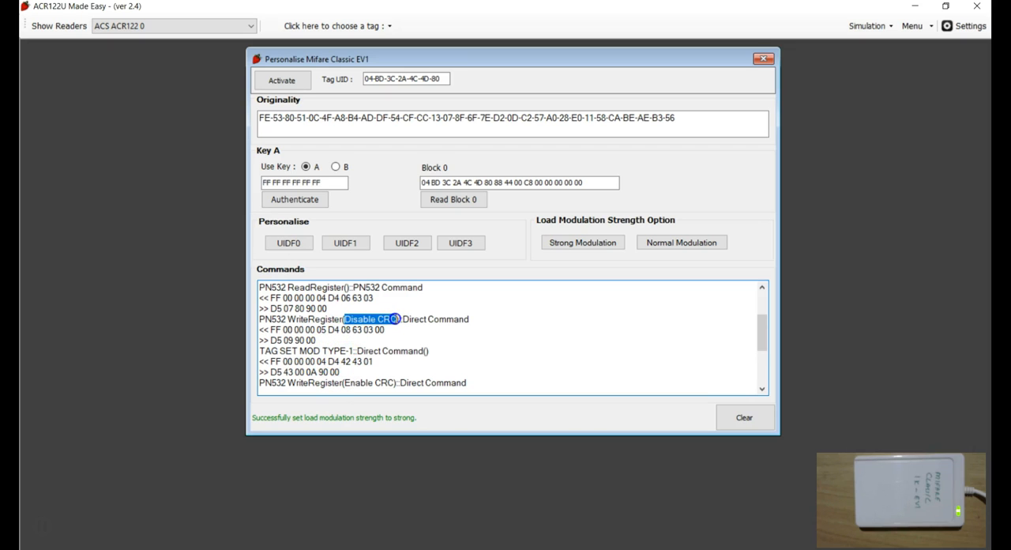
pyautogui.click(330, 340)
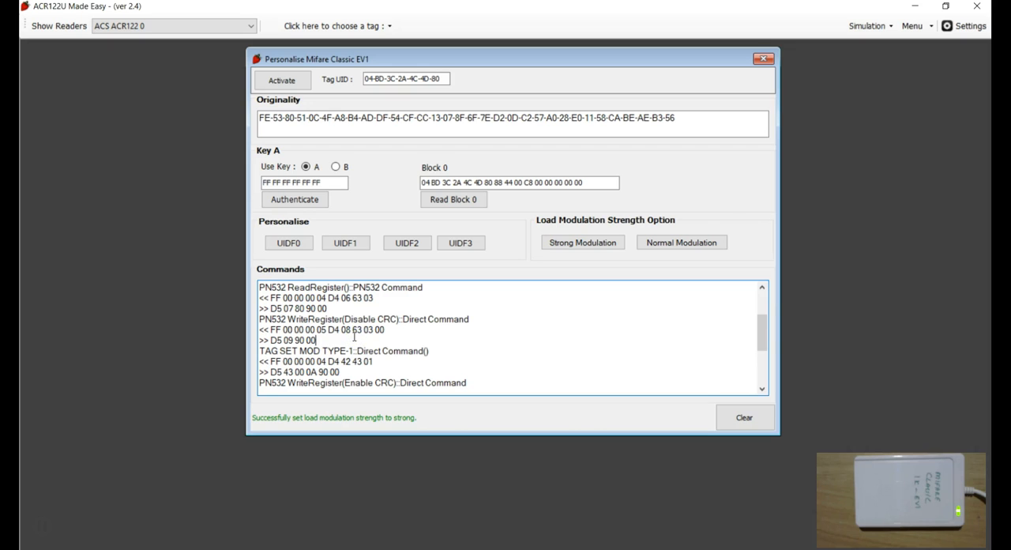
pyautogui.click(343, 380)
pyautogui.scroll(-1, 337, 369)
pyautogui.click(311, 340)
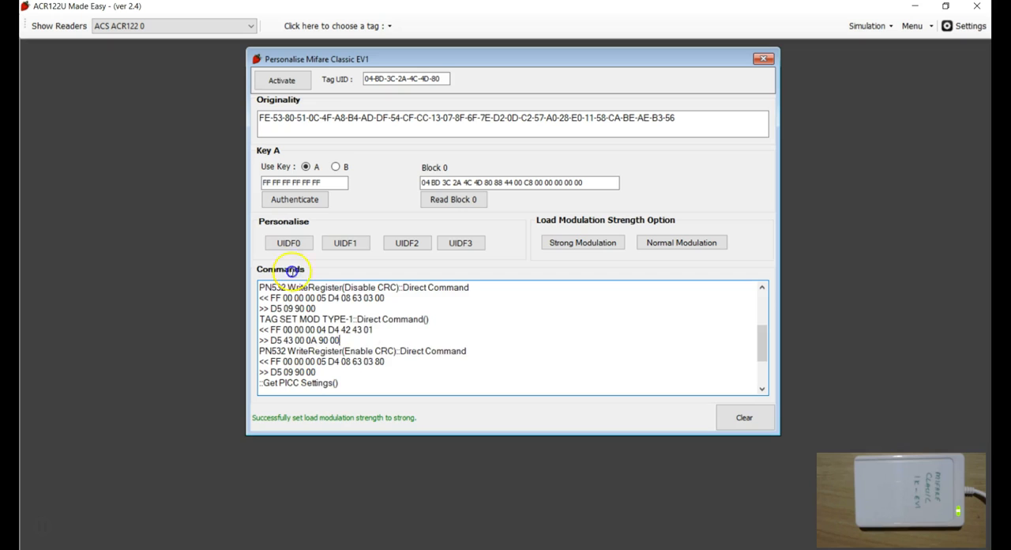
pyautogui.scroll(-2, 355, 342)
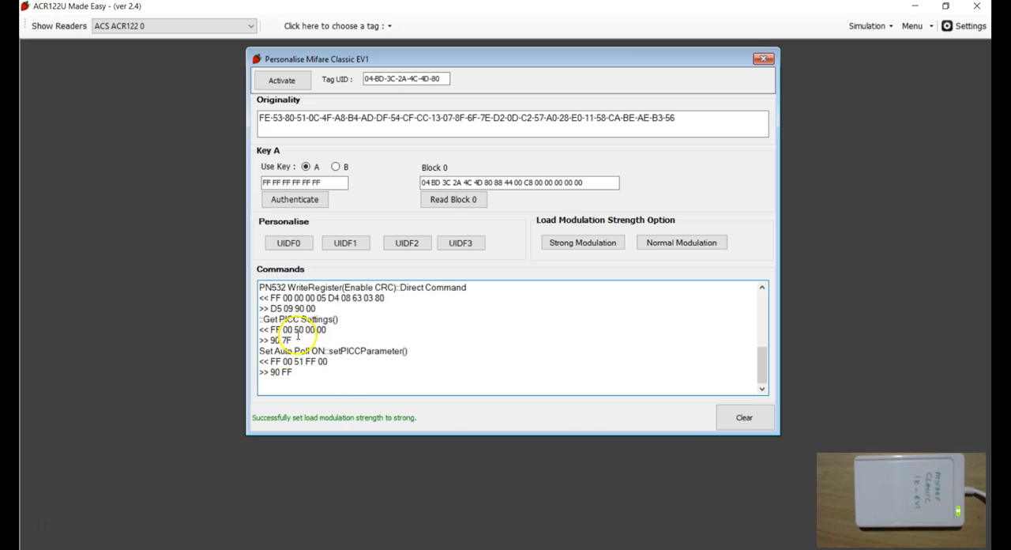
# Clear the commands log and read block 0 of the tag.
pyautogui.click(729, 419)
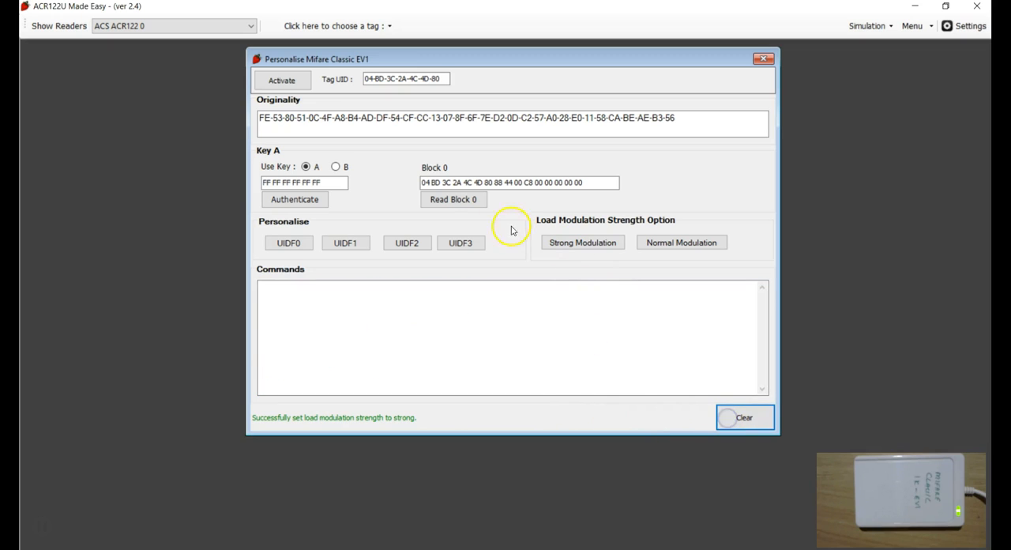
pyautogui.click(454, 203)
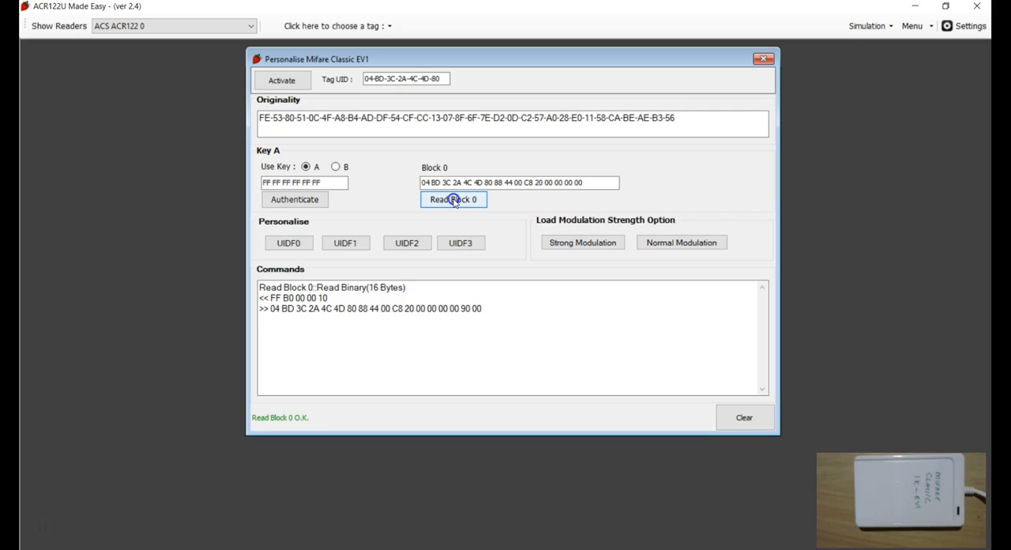
pyautogui.click(540, 181)
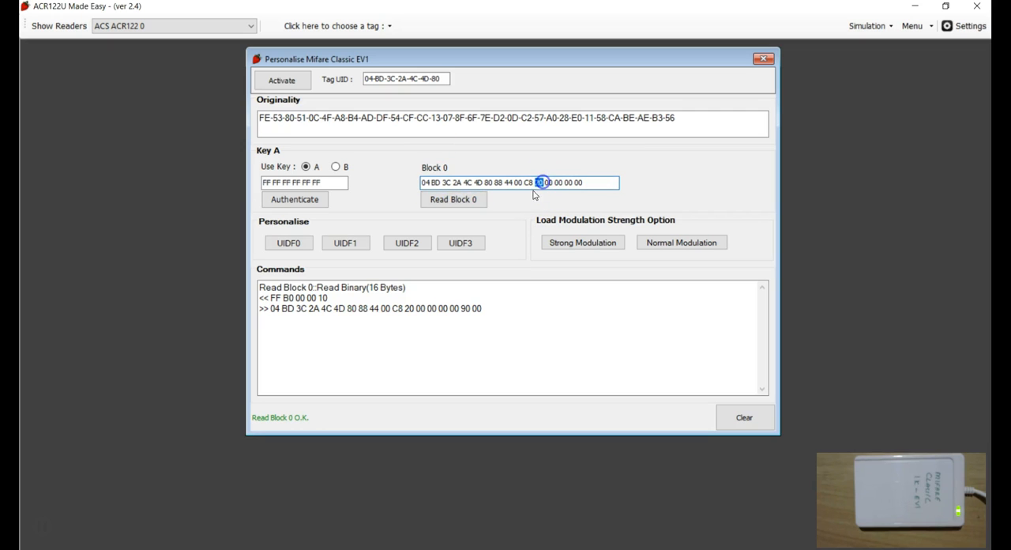
# Switch the load modulation strength between Normal and Strong several times, clearing the log between each, ending on Strong.
pyautogui.click(664, 243)
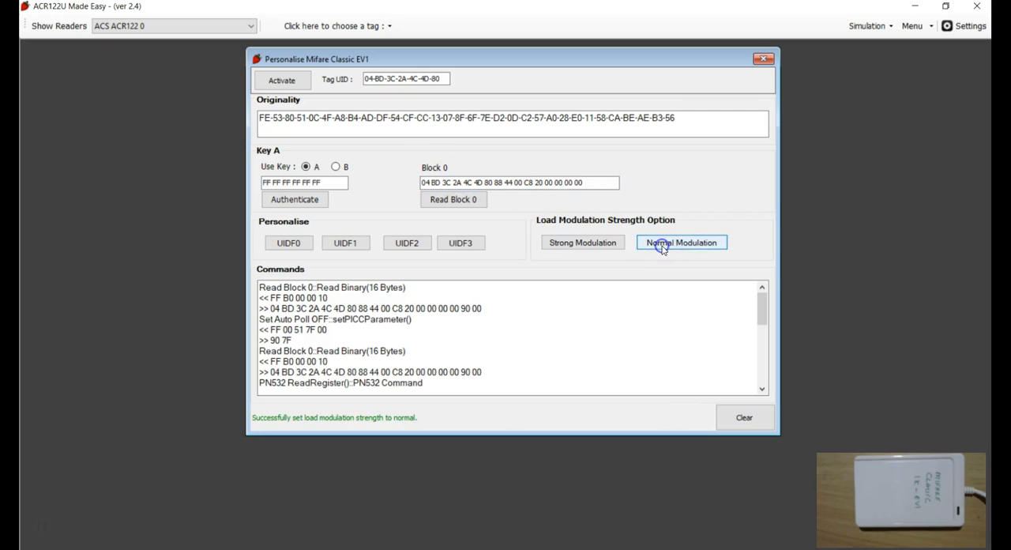
pyautogui.click(734, 419)
pyautogui.click(580, 243)
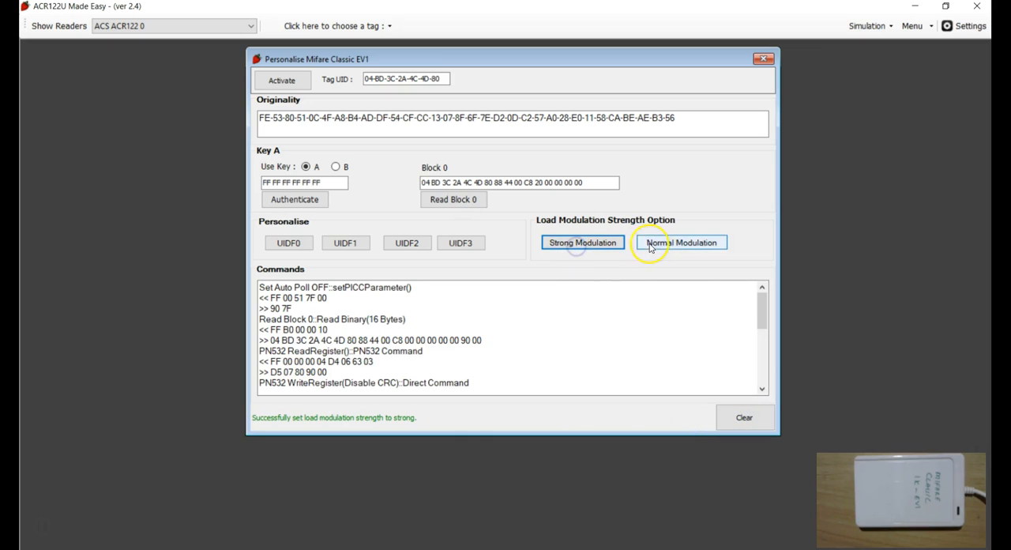
pyautogui.click(743, 415)
pyautogui.click(653, 243)
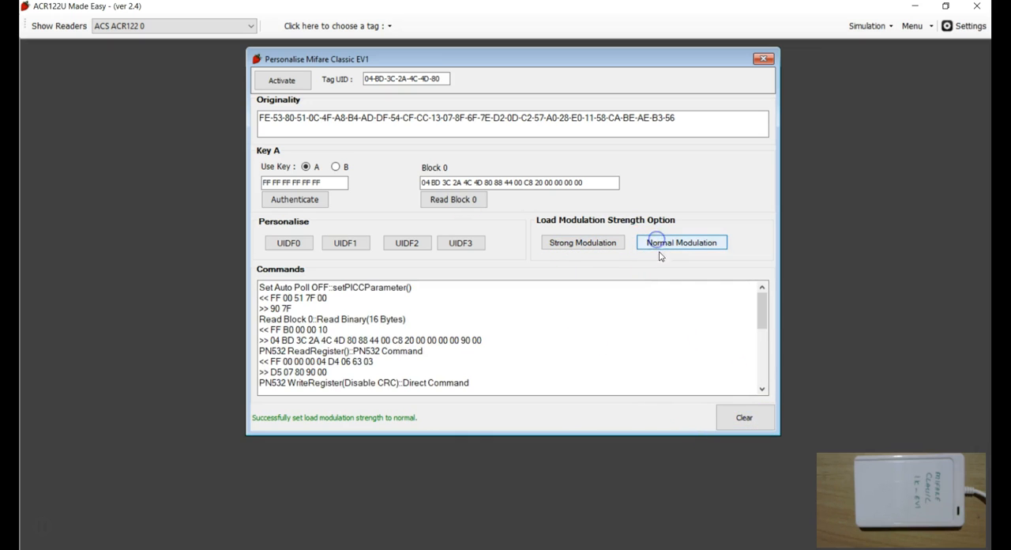
pyautogui.click(747, 416)
pyautogui.click(594, 244)
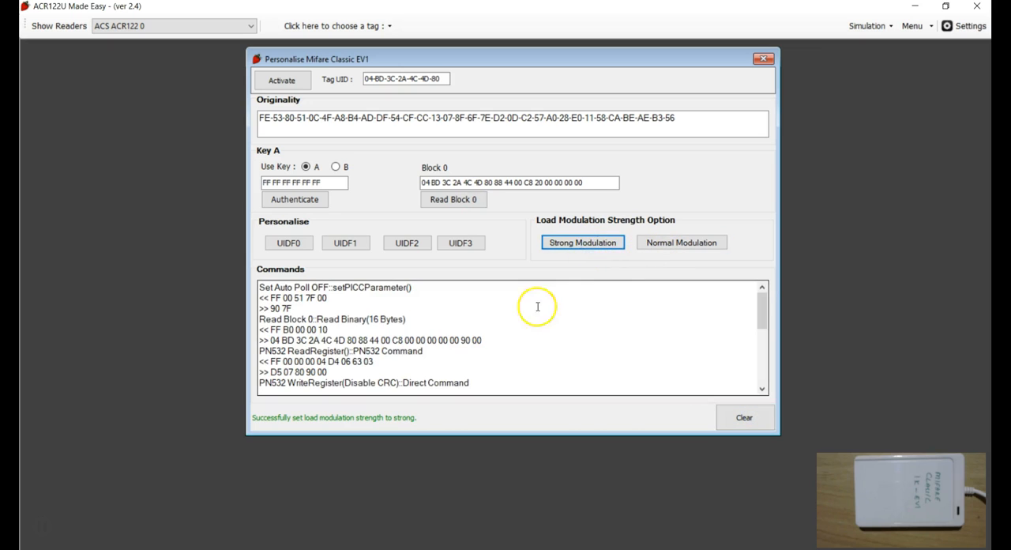
# Scroll through the Strong modulation exchanges in the log and clear the commands log.
pyautogui.click(491, 329)
pyautogui.scroll(-2, 446, 359)
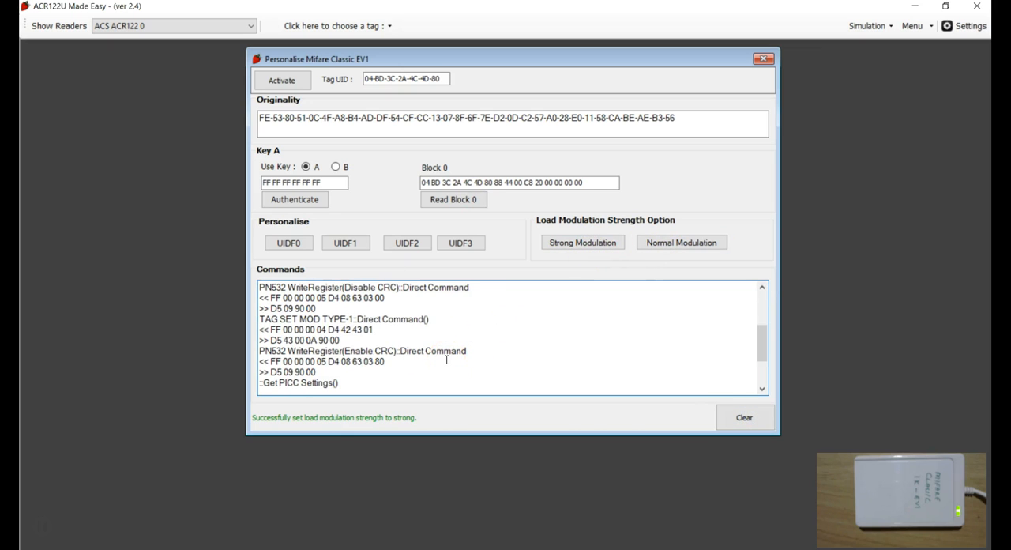
pyautogui.click(743, 418)
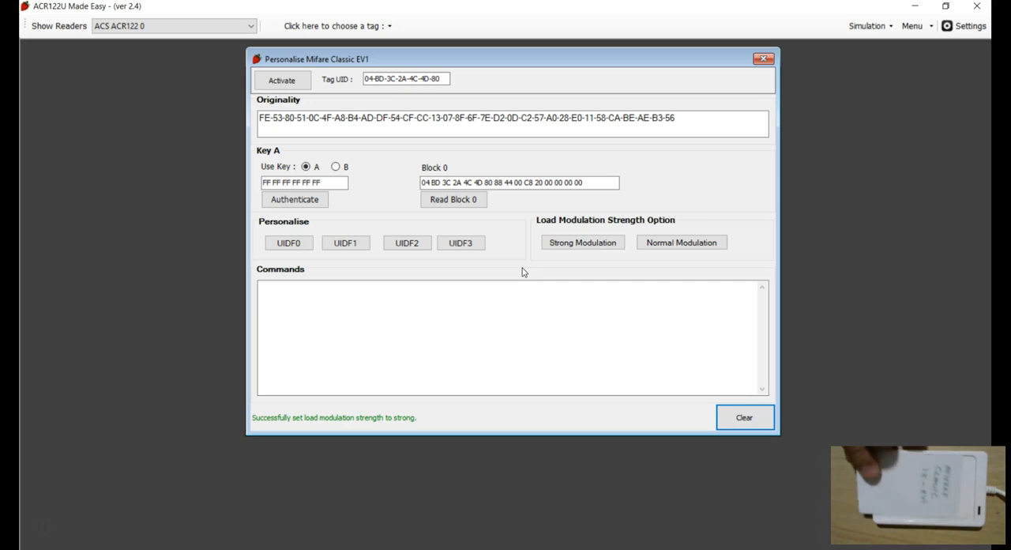
# Switch to the MF1S50yyX datasheet in Acrobat Reader and scroll up to the Personalization Options section.
pyautogui.click(942, 133)
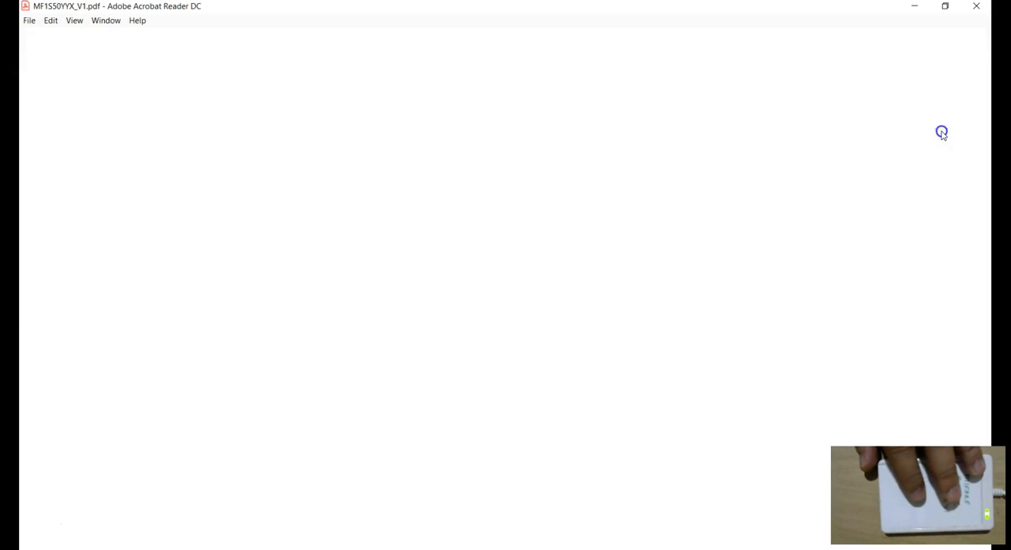
pyautogui.scroll(6, 537, 372)
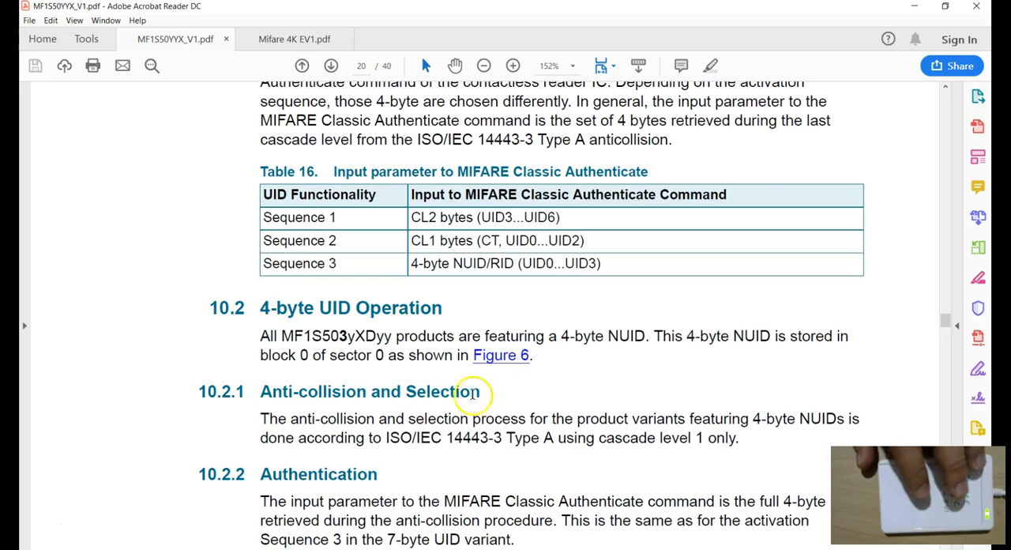
pyautogui.scroll(12, 473, 392)
pyautogui.scroll(15, 501, 431)
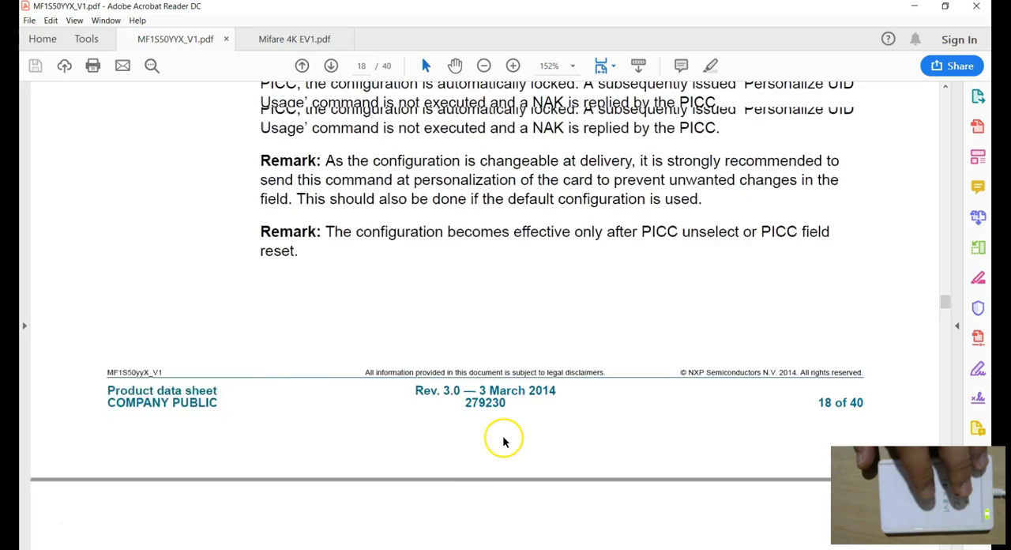
pyautogui.scroll(3, 499, 435)
pyautogui.scroll(1, 475, 403)
pyautogui.scroll(3, 475, 400)
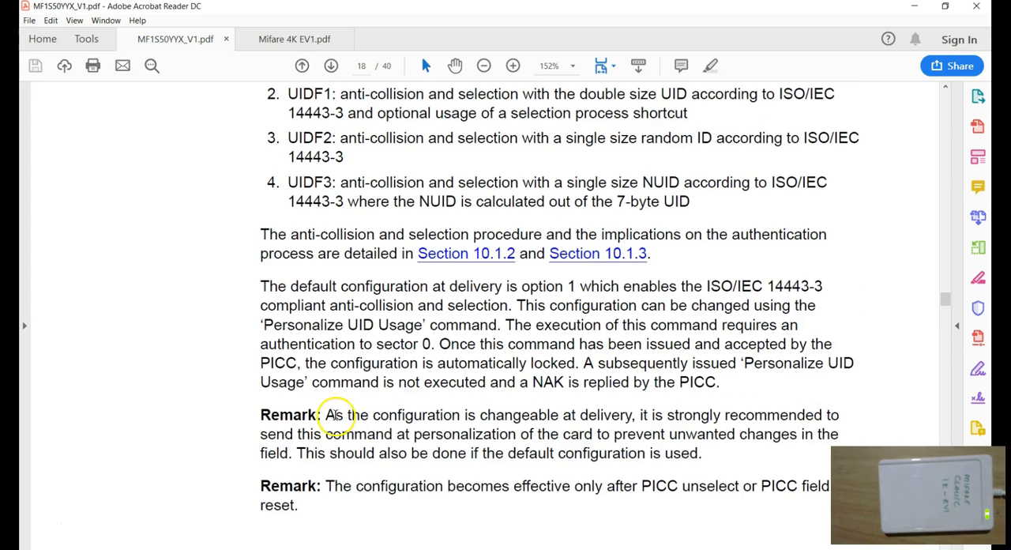
pyautogui.scroll(1, 350, 406)
pyautogui.scroll(-1, 380, 435)
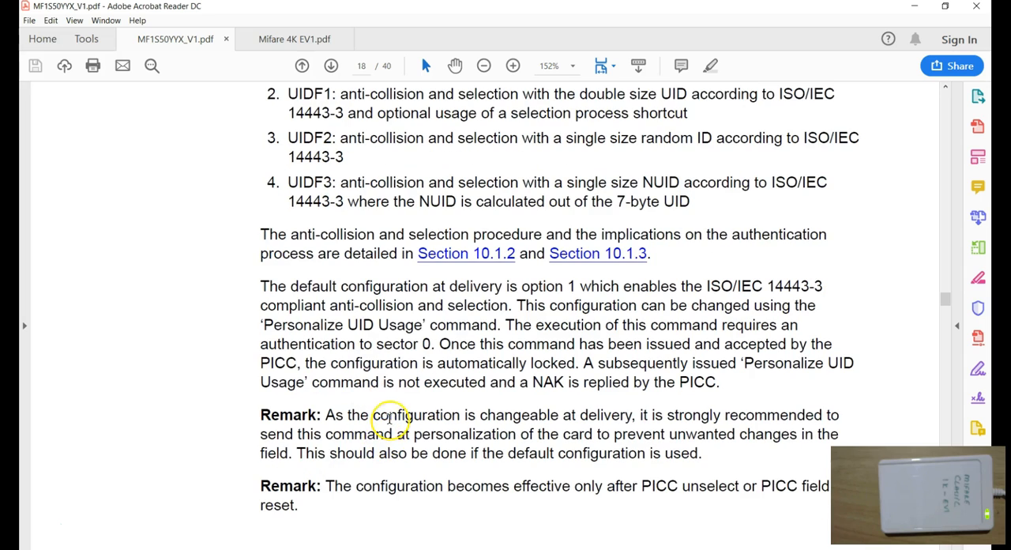
pyautogui.scroll(4, 390, 423)
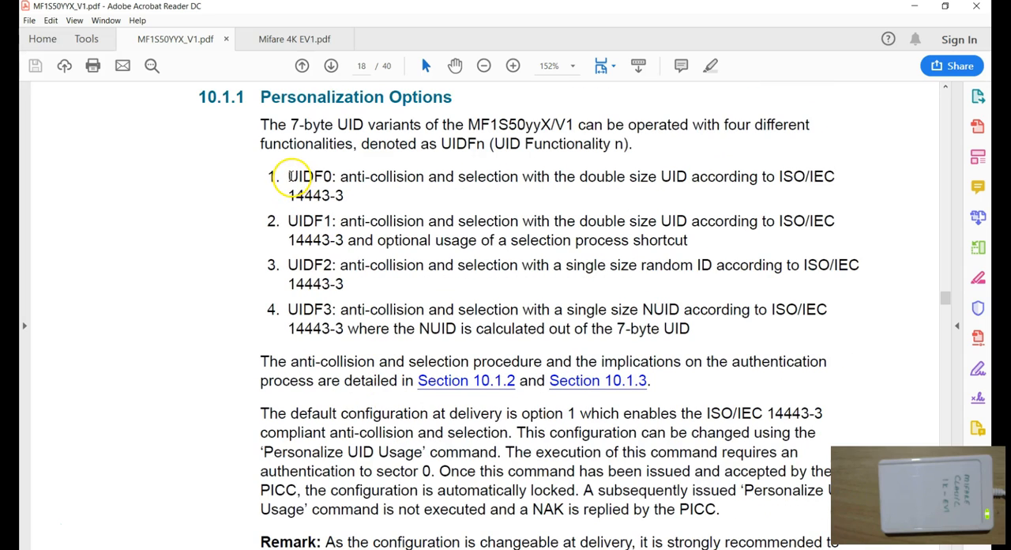
# Read the UIDF0 to UIDF3 options and the default configuration and remark paragraphs, highlighting passages.
pyautogui.moveTo(289, 176); pyautogui.dragTo(343, 196)
pyautogui.click(345, 195)
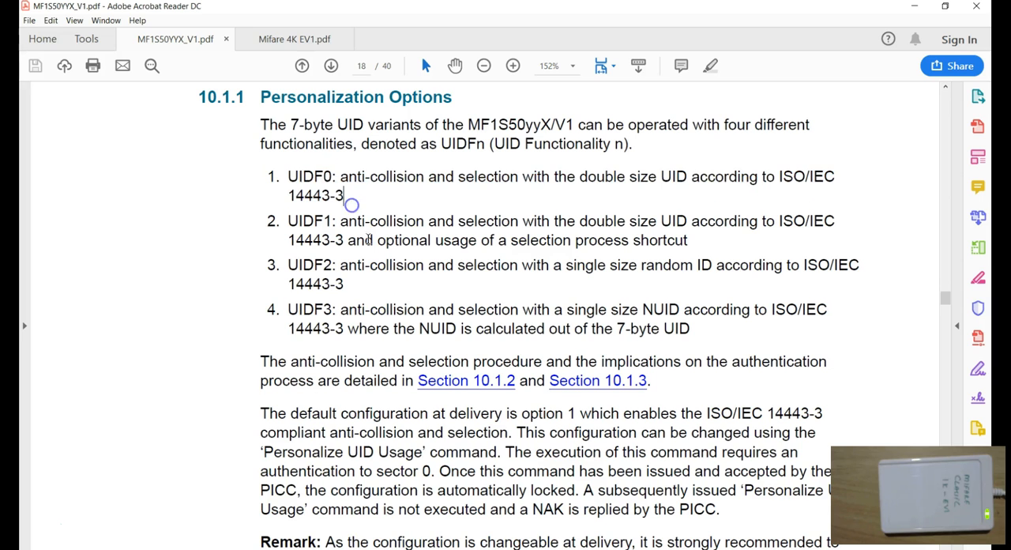
pyautogui.scroll(-2, 372, 264)
pyautogui.scroll(1, 374, 266)
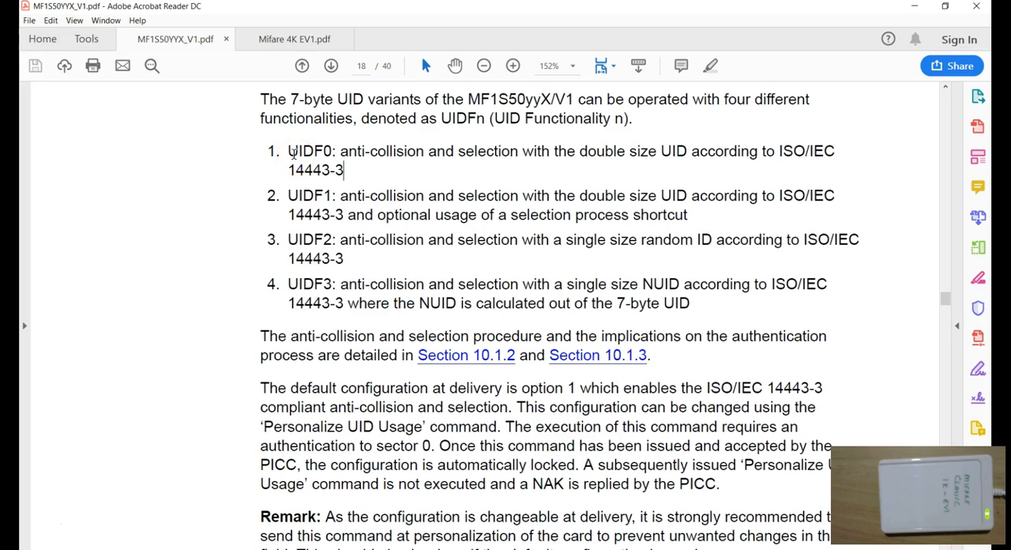
pyautogui.scroll(-5, 348, 316)
pyautogui.moveTo(261, 338); pyautogui.dragTo(706, 379)
pyautogui.click(710, 383)
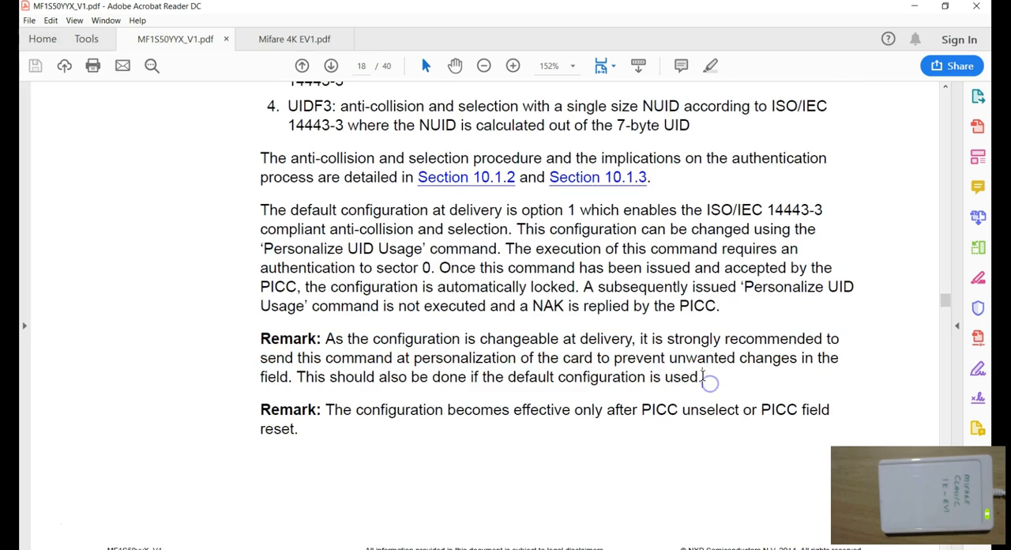
pyautogui.scroll(1, 707, 379)
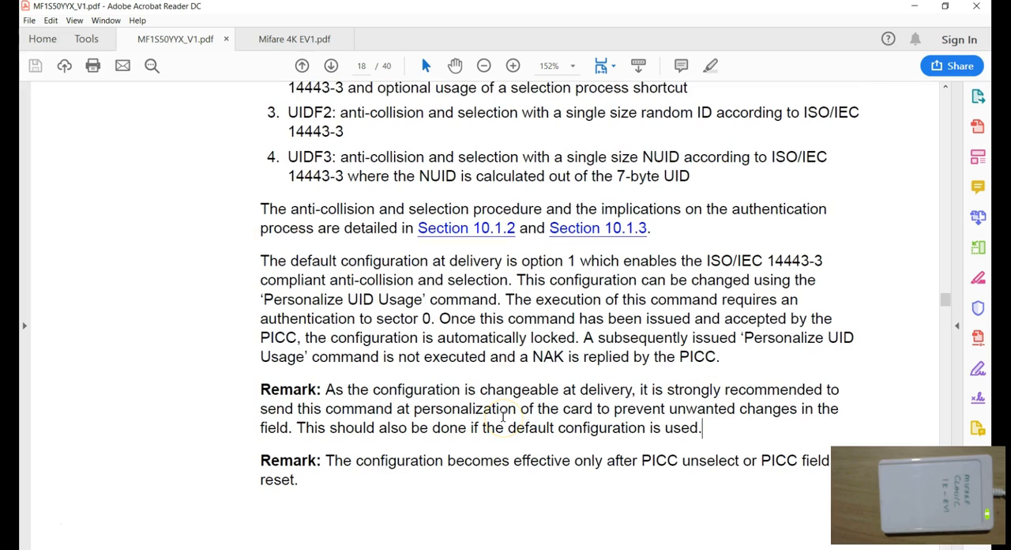
pyautogui.scroll(4, 503, 418)
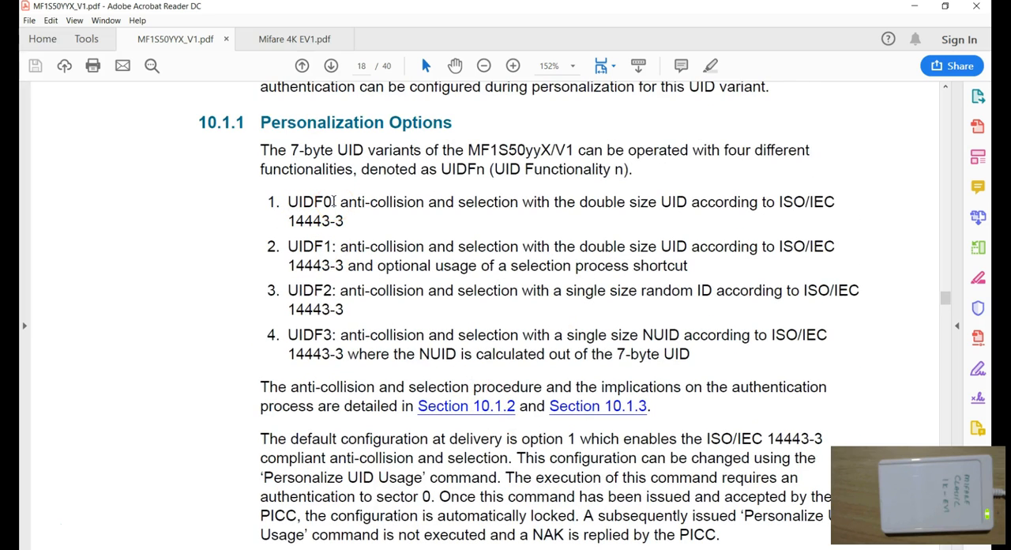
pyautogui.scroll(-3, 404, 344)
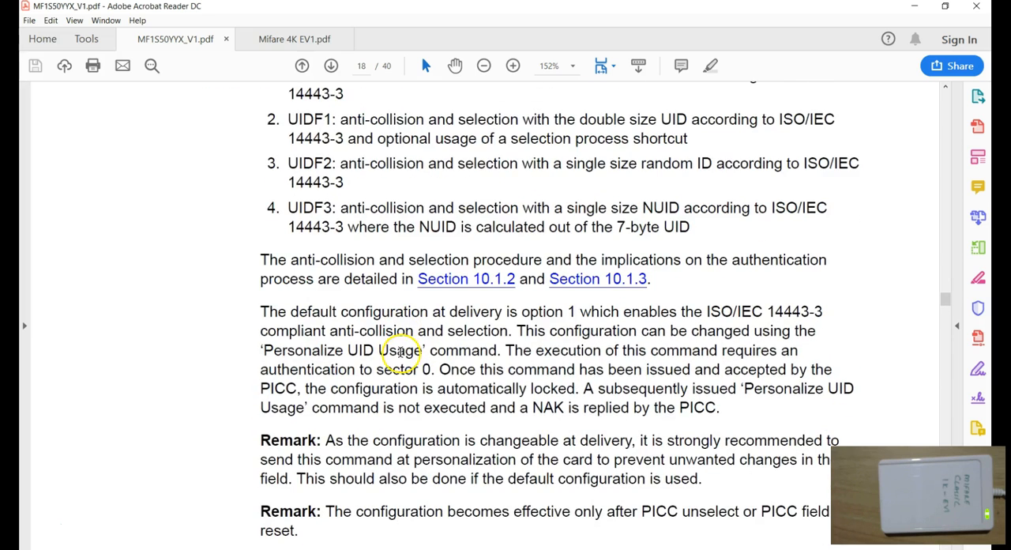
pyautogui.scroll(1, 401, 352)
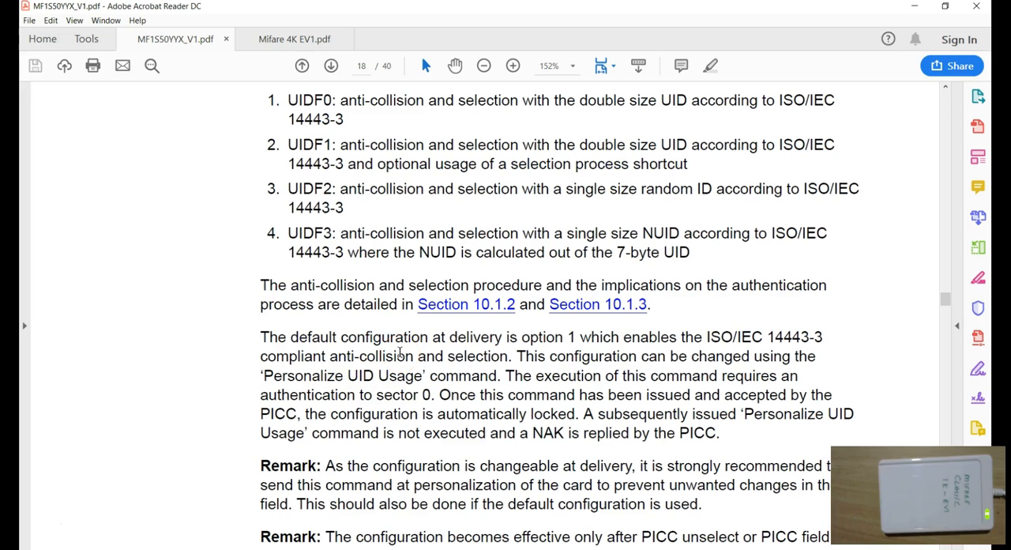
pyautogui.scroll(1, 400, 352)
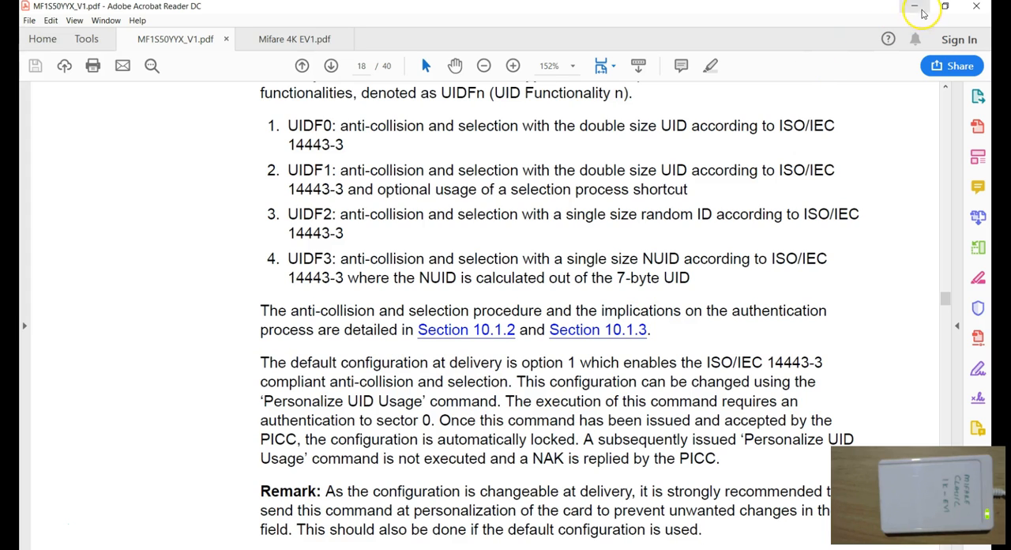
# Return to ACR122U Made Easy, reopen the Personalise MIFARE Classic EV1 dialog and activate the tag.
pyautogui.click(917, 11)
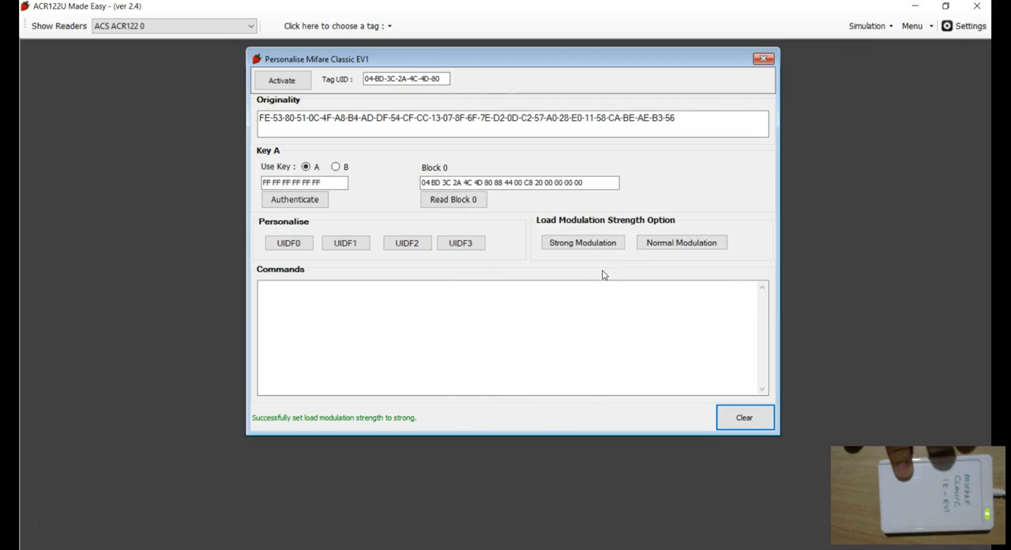
pyautogui.click(451, 332)
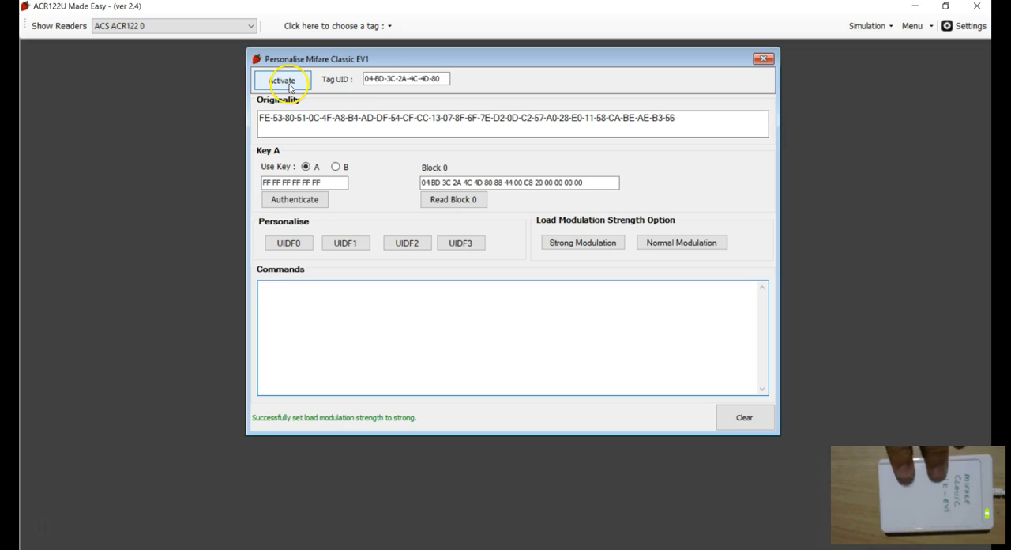
pyautogui.click(763, 59)
pyautogui.click(297, 26)
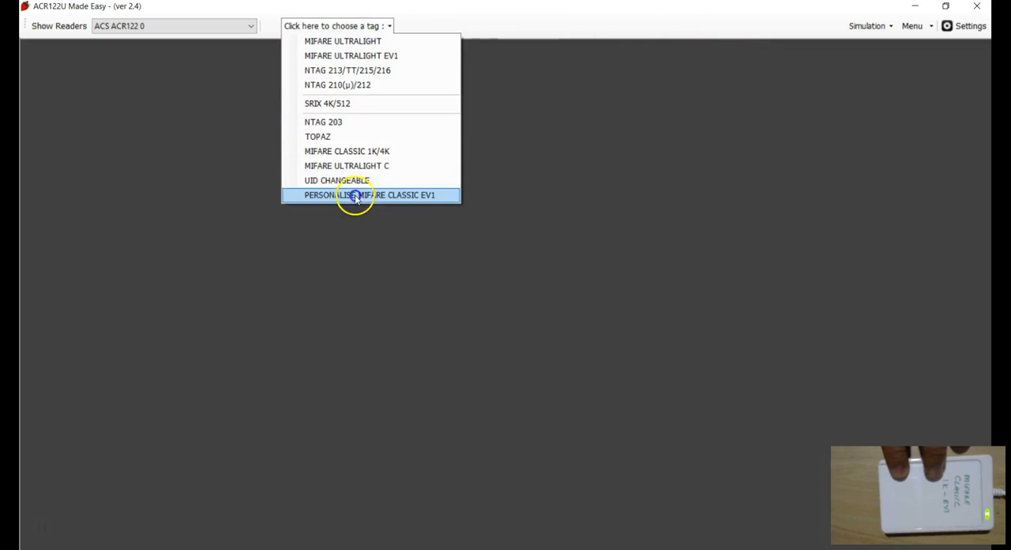
pyautogui.click(355, 196)
pyautogui.click(283, 80)
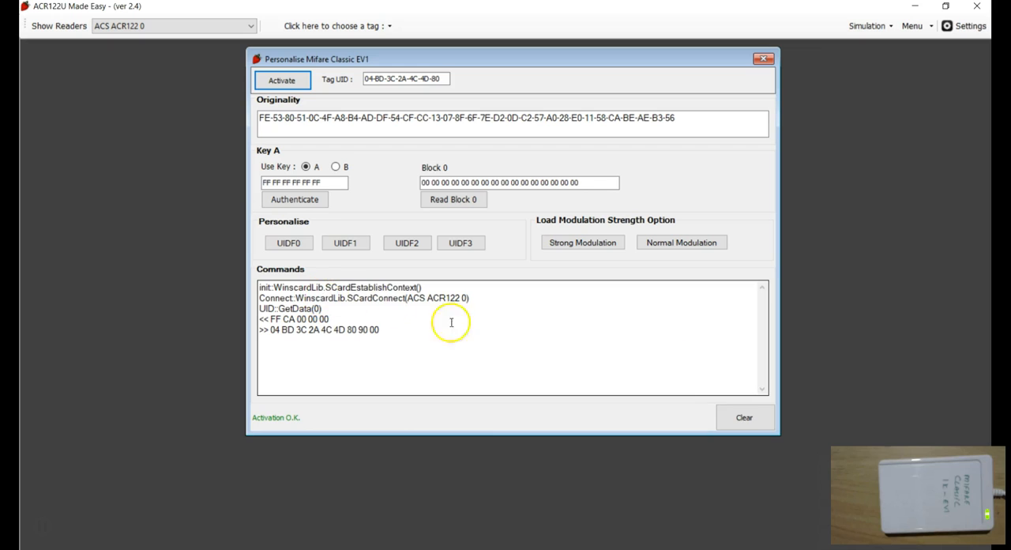
# Clear the log, authenticate sector 0 with Key A, then clear the commands log again.
pyautogui.click(745, 419)
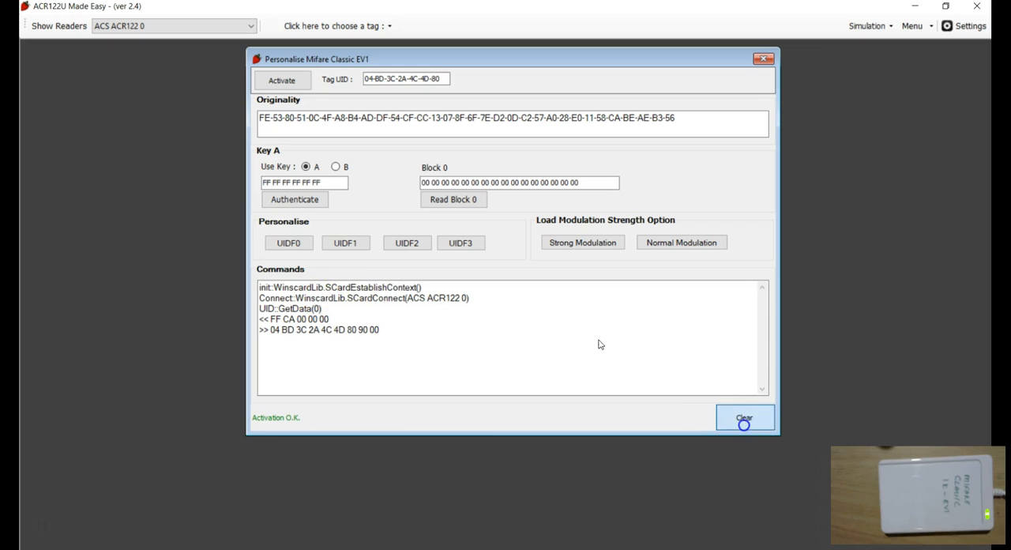
pyautogui.click(295, 199)
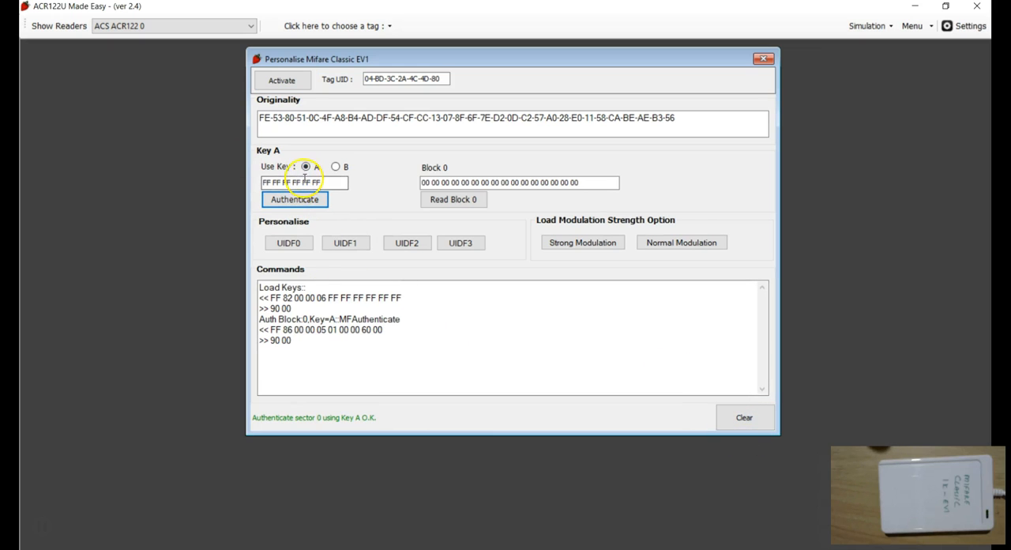
pyautogui.click(328, 362)
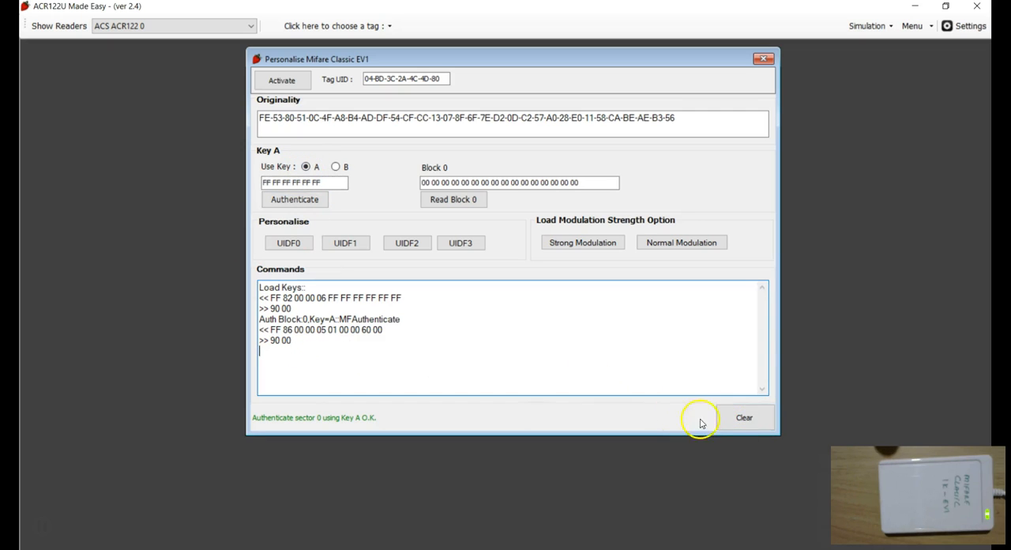
pyautogui.click(743, 418)
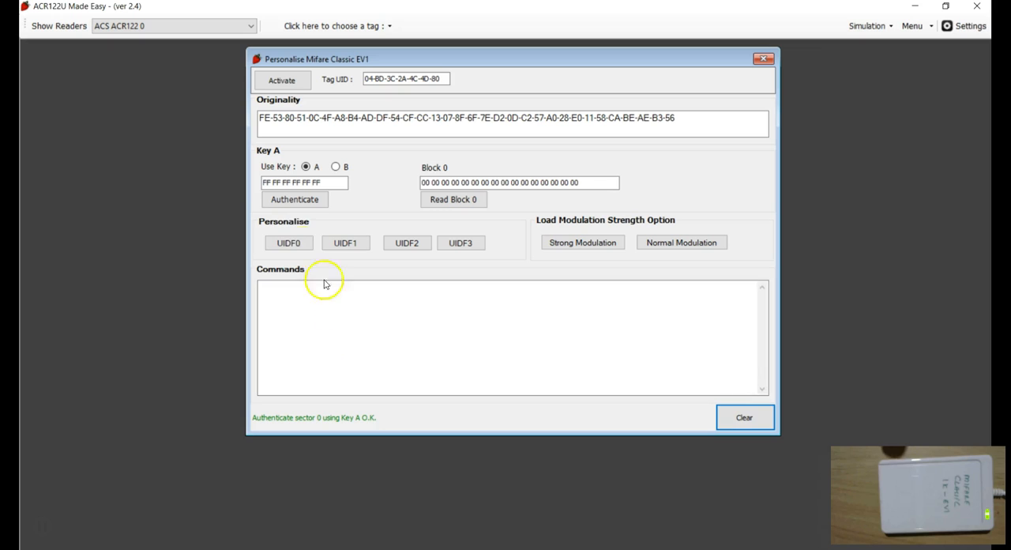
# Personalise the tag to UIDF0, confirming the prompt.
pyautogui.click(286, 245)
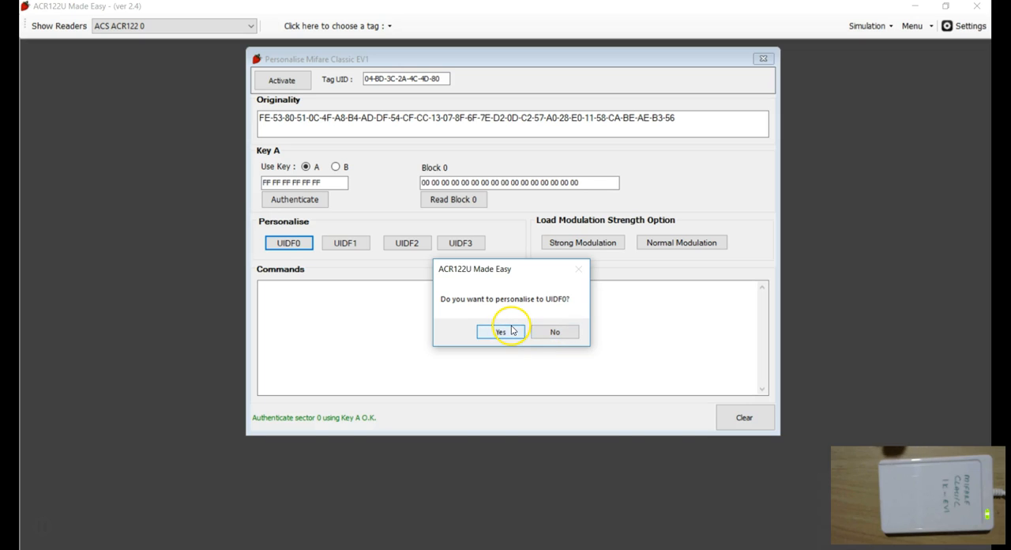
pyautogui.click(503, 332)
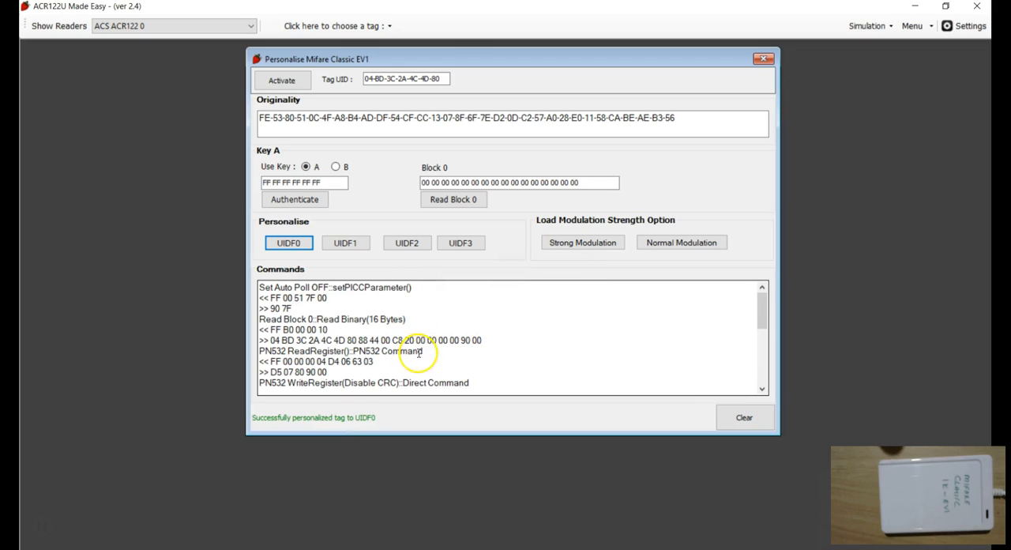
# Read through the personalisation commands in the log, highlighting the read, register and PERSONALIZE command lines.
pyautogui.click(365, 309)
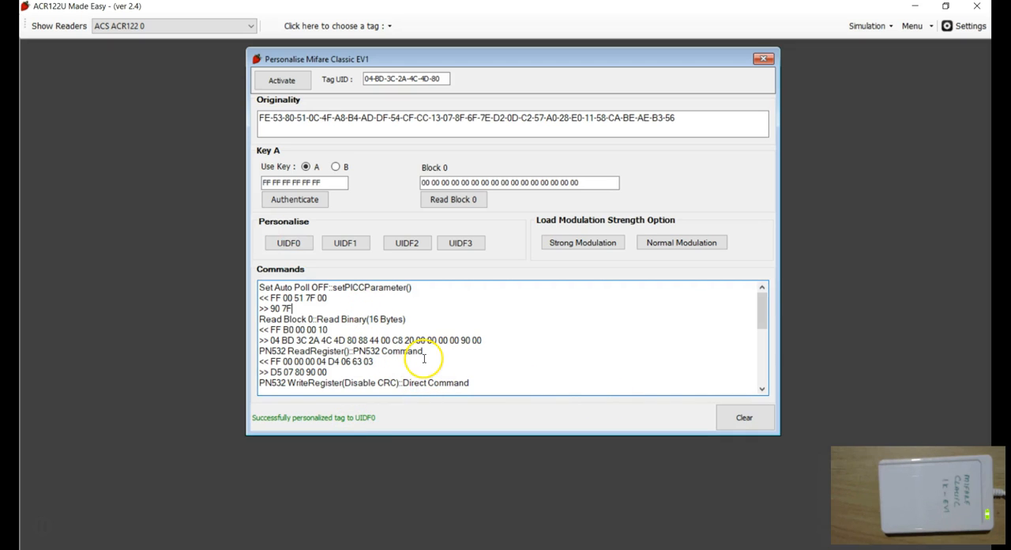
pyautogui.moveTo(293, 309)
pyautogui.mouseDown()
pyautogui.moveTo(251, 291)
pyautogui.moveTo(310, 300)
pyautogui.mouseUp()
pyautogui.click(304, 309)
pyautogui.moveTo(300, 308); pyautogui.dragTo(235, 274)
pyautogui.click(300, 308)
pyautogui.click(338, 305)
pyautogui.moveTo(294, 308); pyautogui.dragTo(244, 287)
pyautogui.click(310, 302)
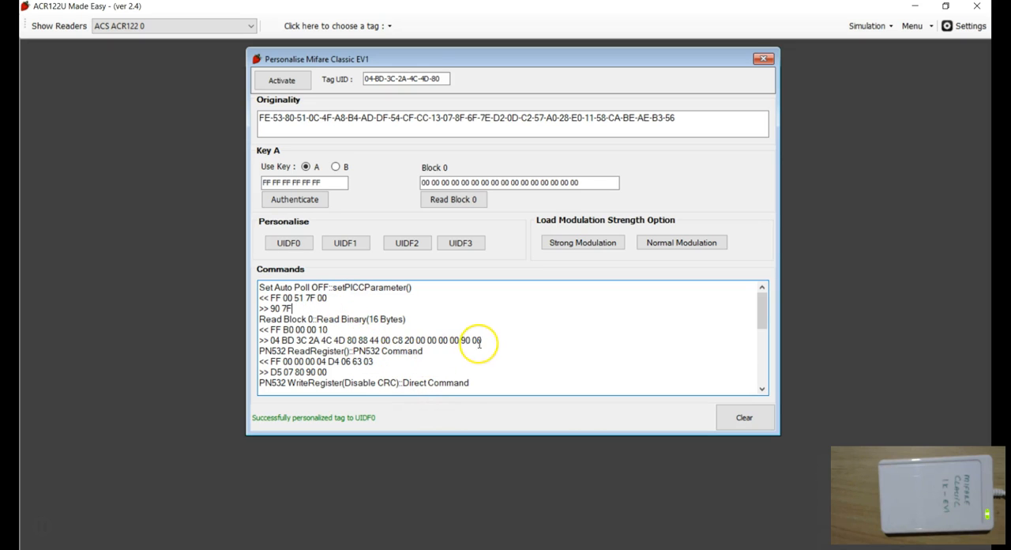
pyautogui.moveTo(487, 343); pyautogui.dragTo(236, 322)
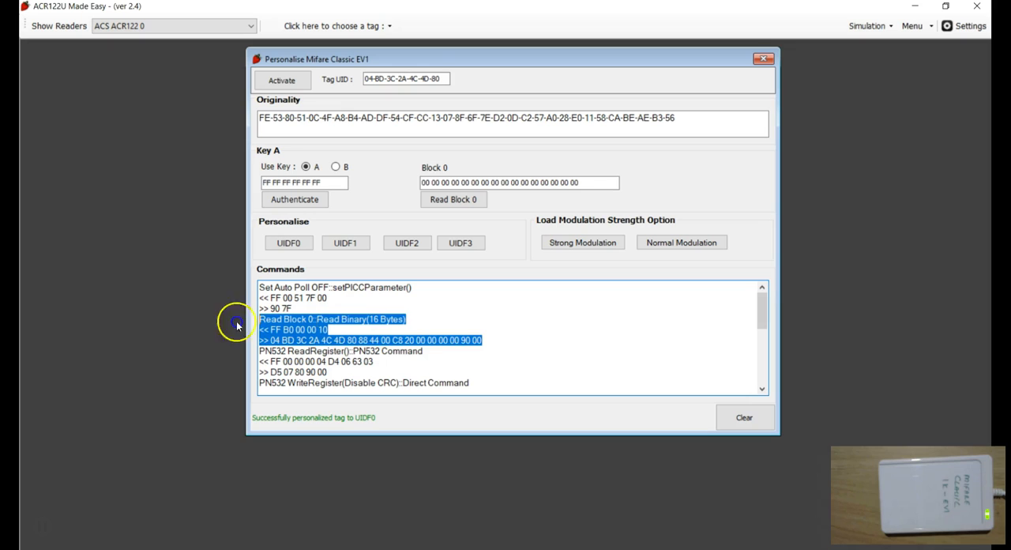
pyautogui.click(287, 258)
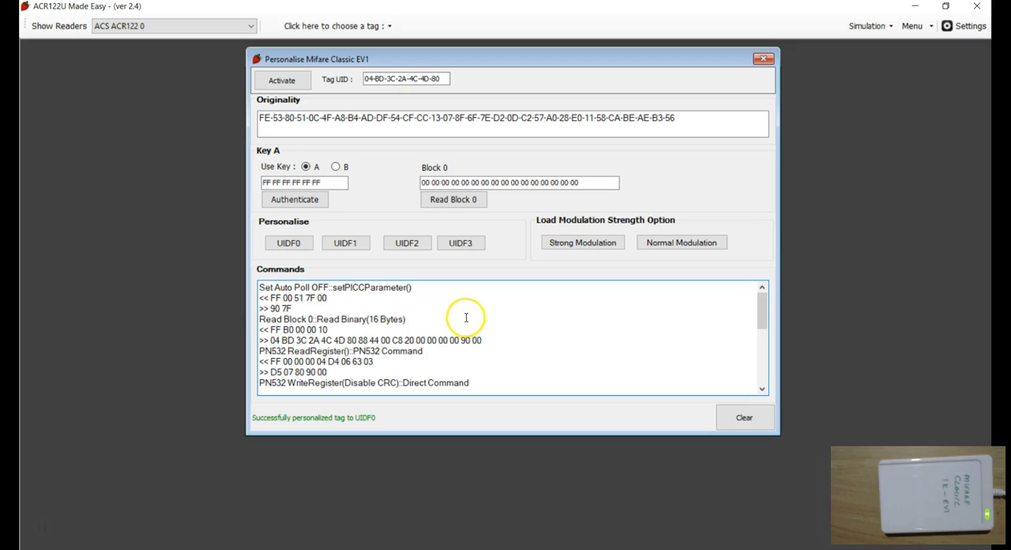
pyautogui.moveTo(482, 343); pyautogui.dragTo(237, 317)
pyautogui.click(336, 351)
pyautogui.scroll(-1, 425, 350)
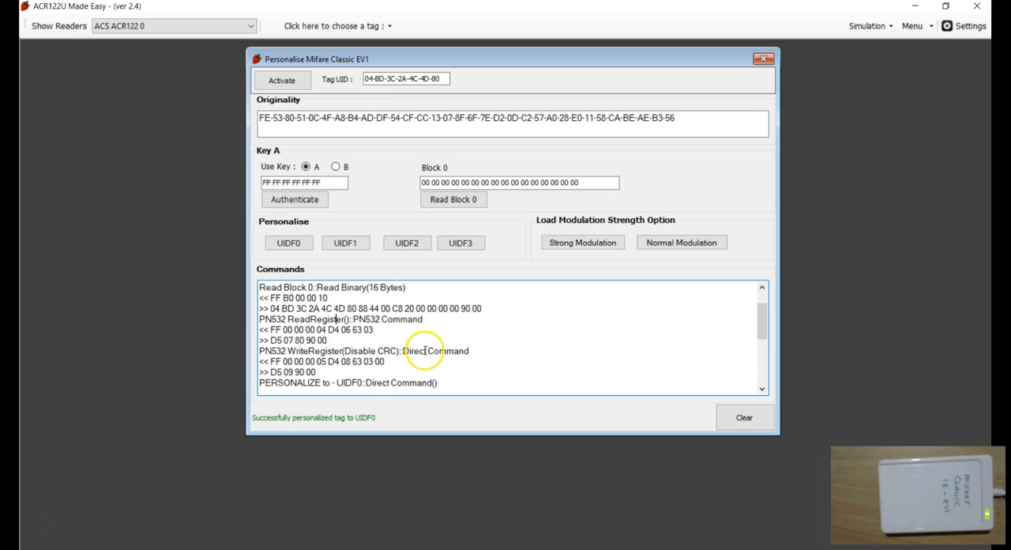
pyautogui.scroll(1, 444, 339)
pyautogui.scroll(-1, 442, 343)
pyautogui.moveTo(317, 372); pyautogui.dragTo(243, 317)
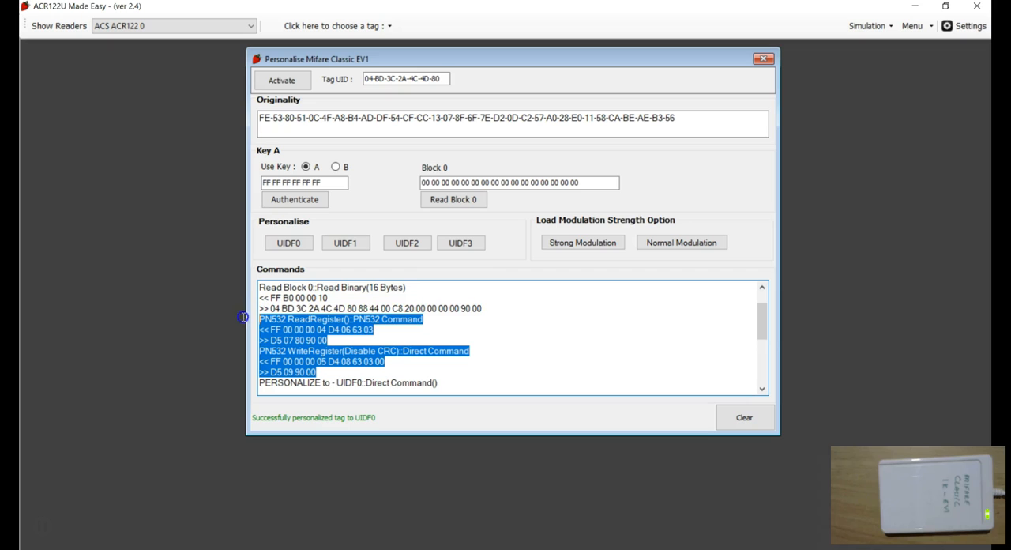
pyautogui.click(399, 332)
pyautogui.moveTo(320, 373); pyautogui.dragTo(243, 319)
pyautogui.click(338, 374)
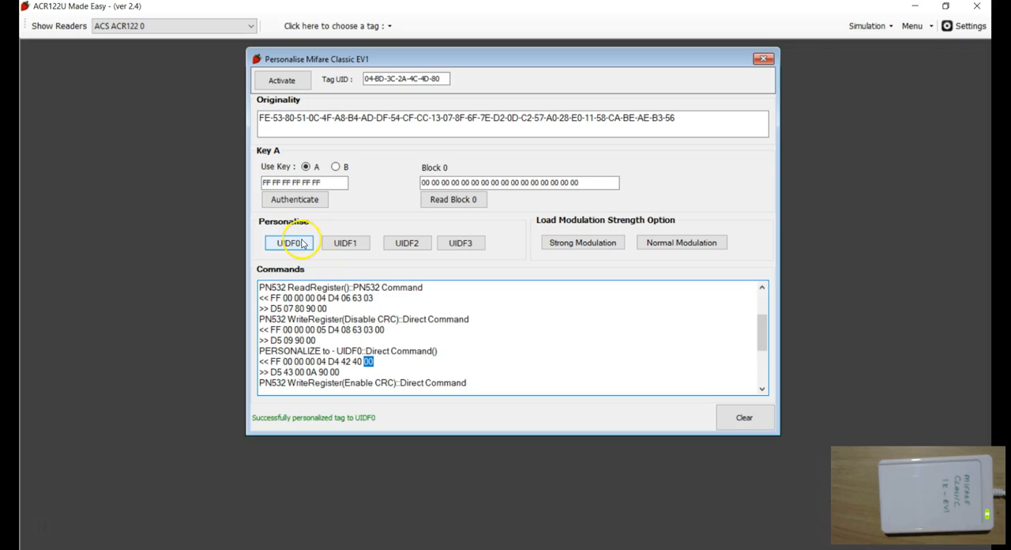
pyautogui.doubleClick(312, 372)
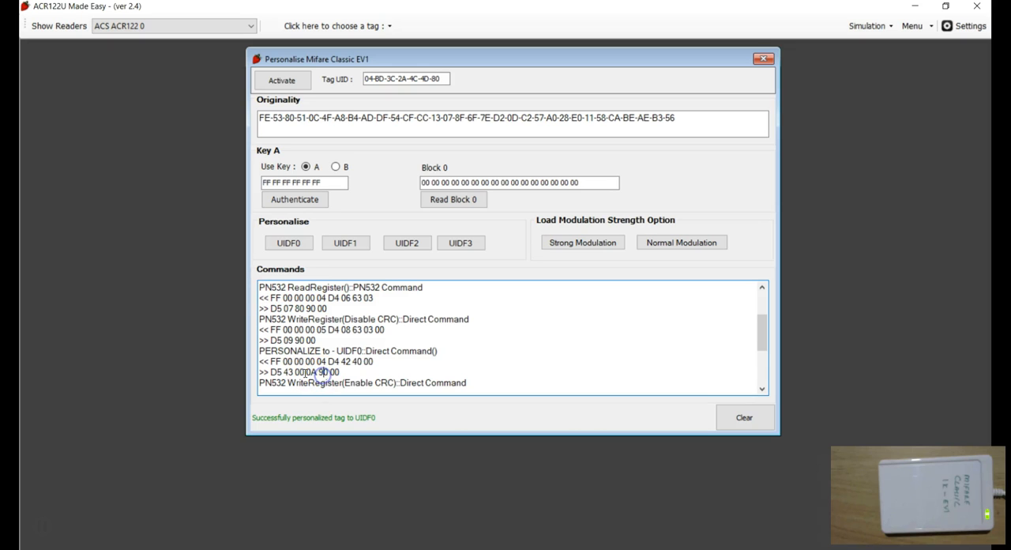
pyautogui.scroll(-2, 395, 365)
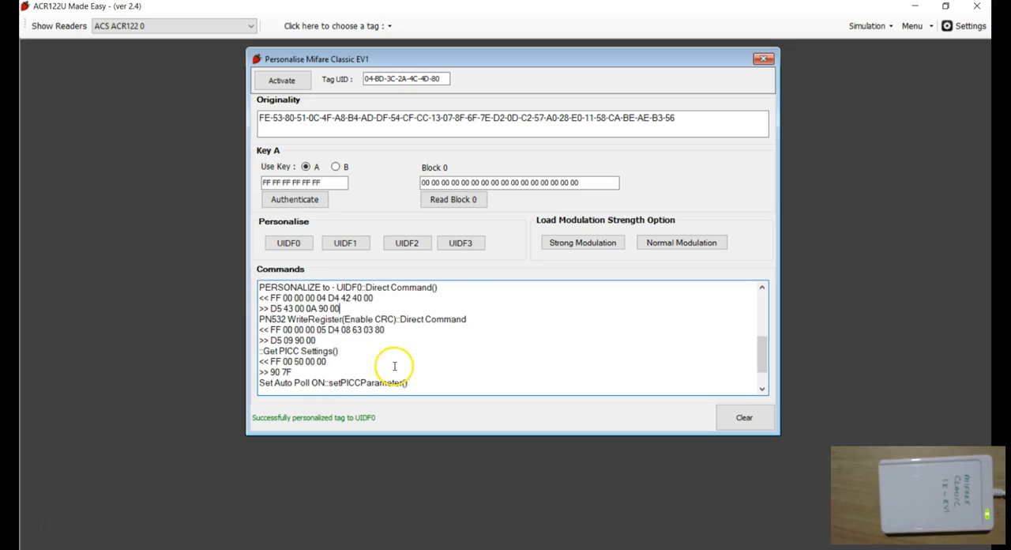
pyautogui.moveTo(308, 343); pyautogui.dragTo(248, 314)
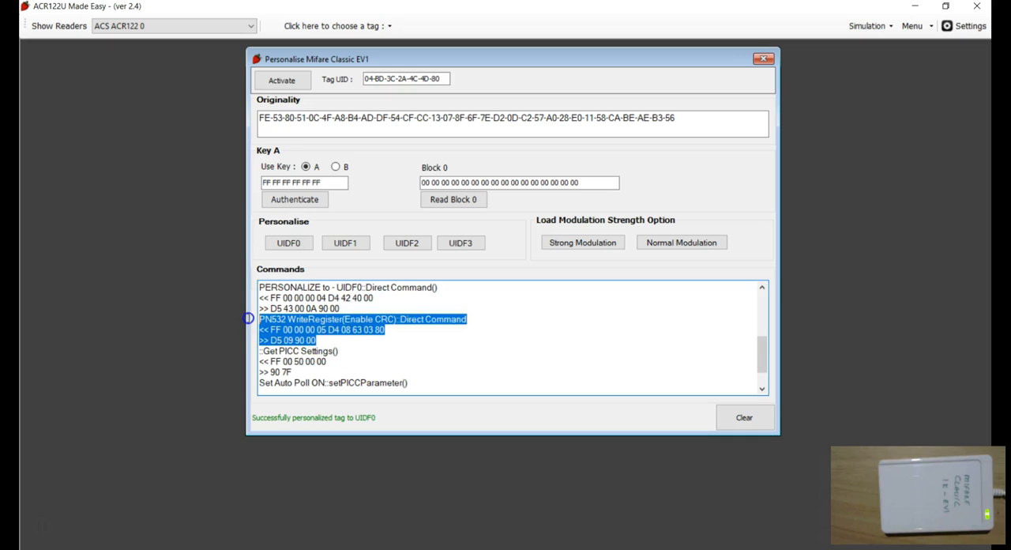
pyautogui.click(312, 341)
pyautogui.click(296, 374)
pyautogui.moveTo(280, 369); pyautogui.dragTo(257, 322)
pyautogui.click(325, 391)
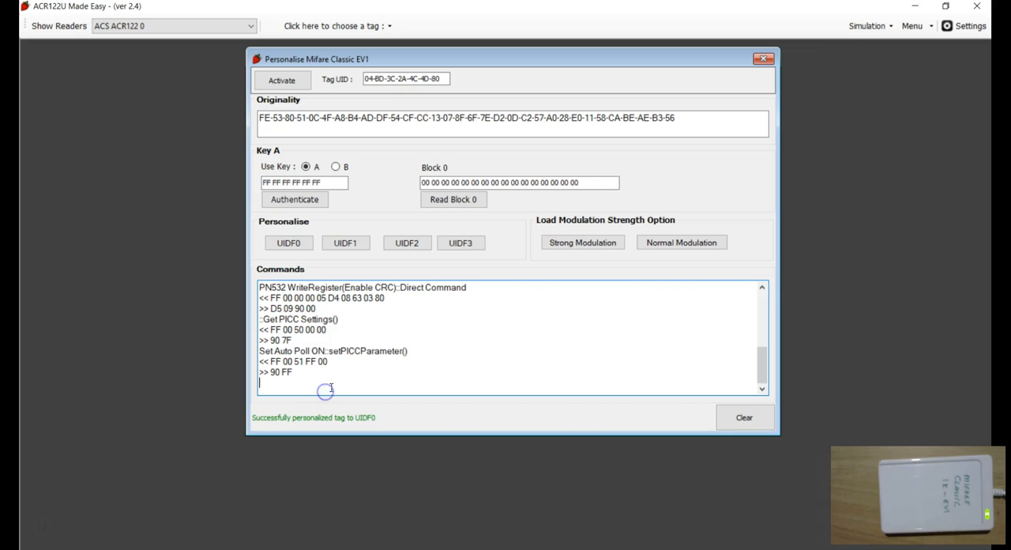
# Clear the log, reopen the Personalise MIFARE Classic EV1 dialog and activate the tag.
pyautogui.click(727, 418)
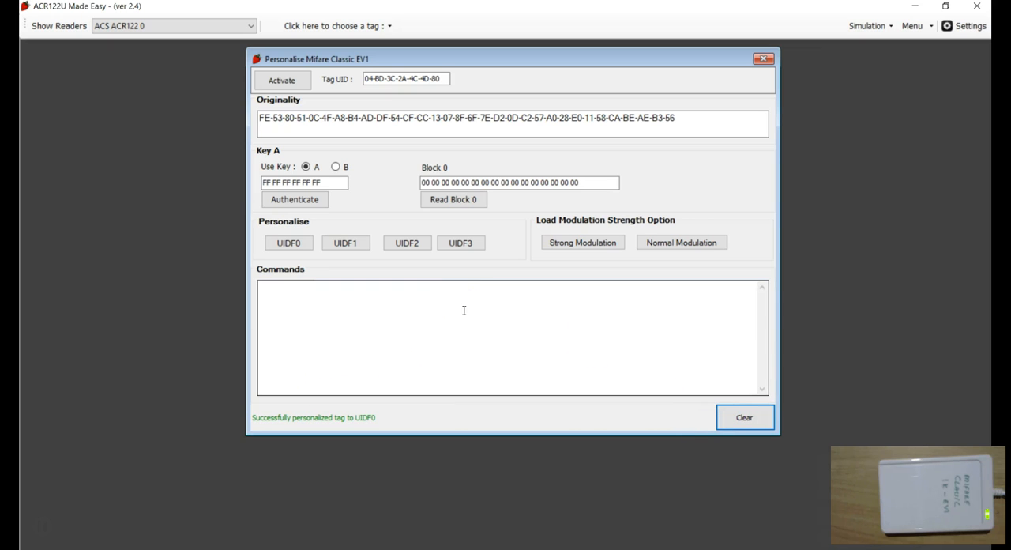
pyautogui.click(763, 59)
pyautogui.click(342, 26)
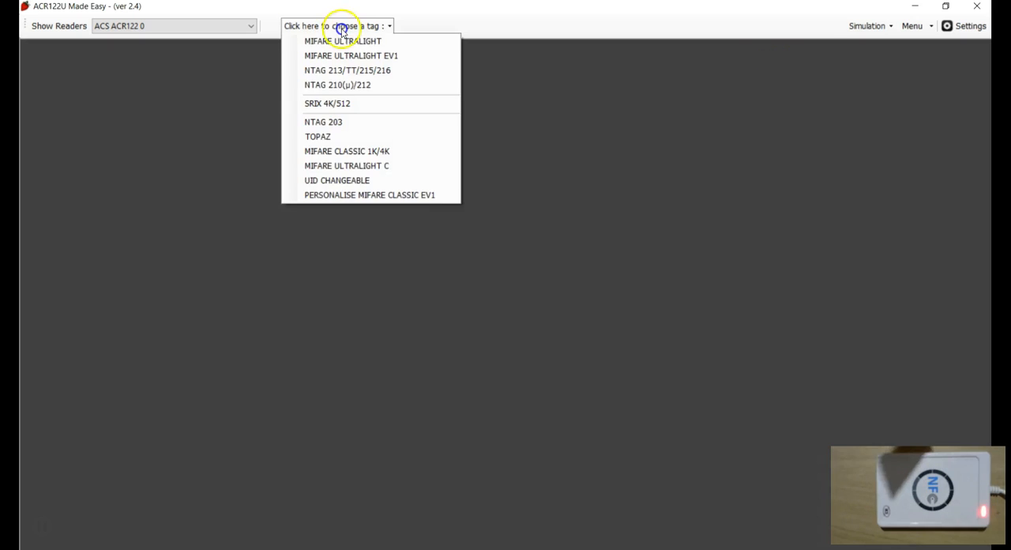
pyautogui.click(336, 196)
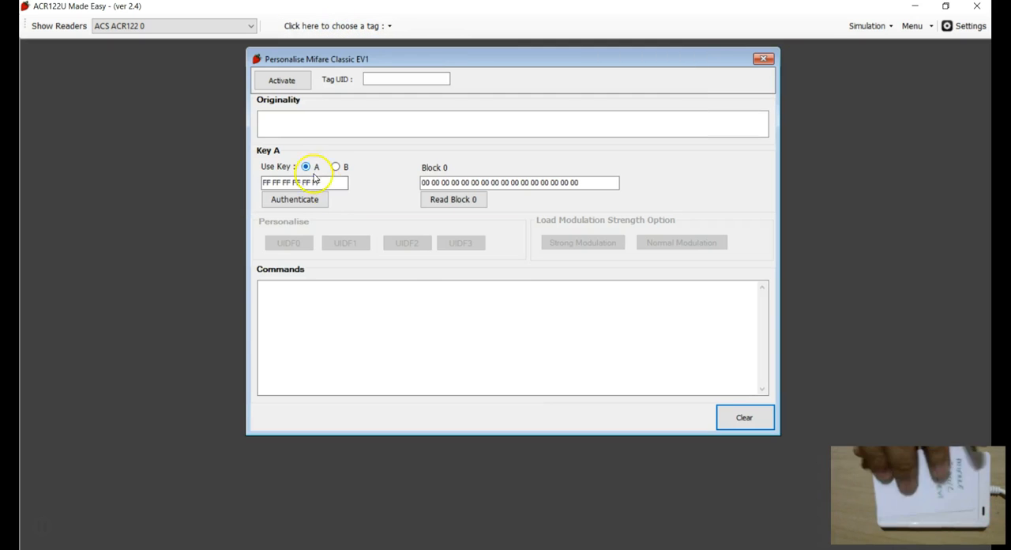
pyautogui.click(282, 81)
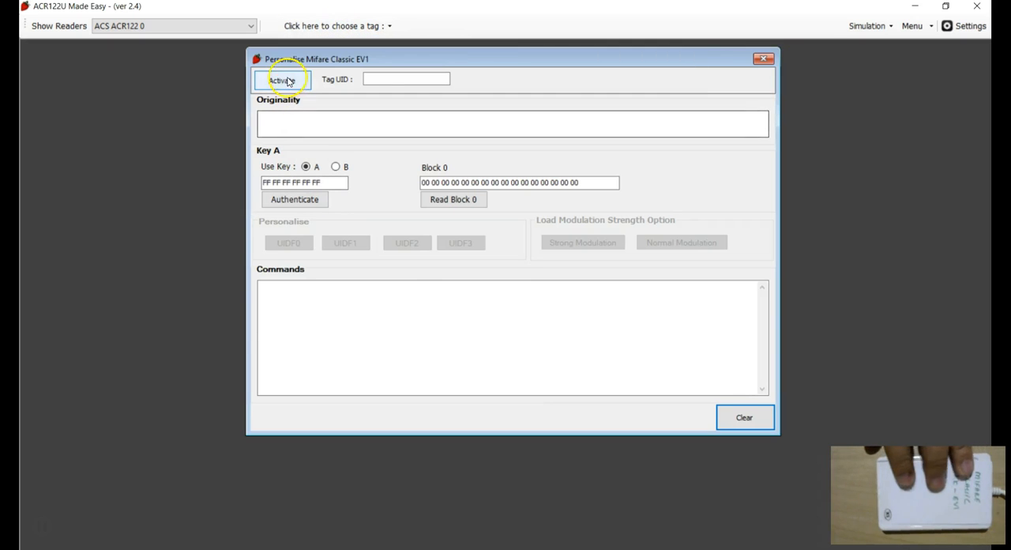
# Authenticate sector 0 with Key A, read block 0 and highlight its UID bytes, then clear the commands log.
pyautogui.click(324, 204)
pyautogui.click(451, 199)
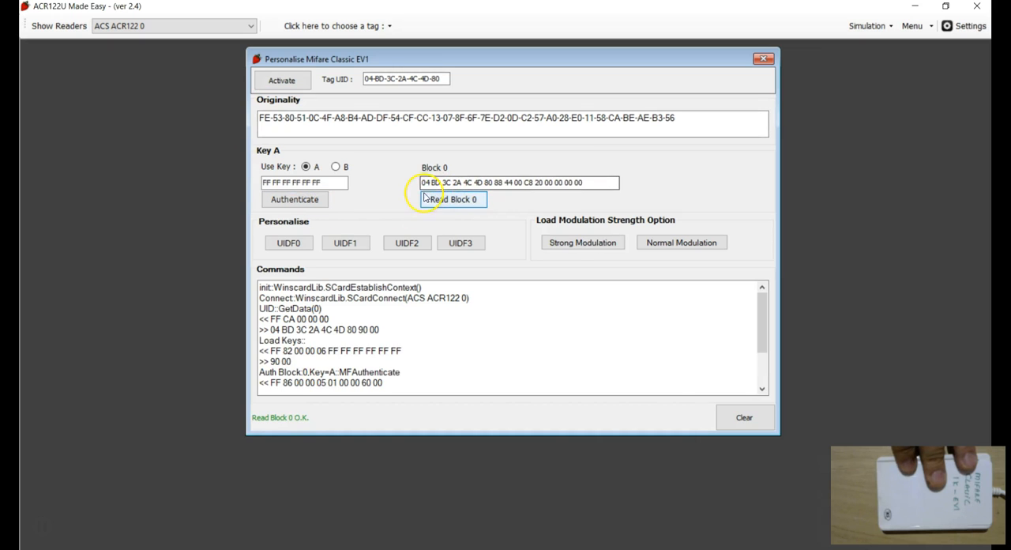
pyautogui.moveTo(423, 182); pyautogui.dragTo(484, 182)
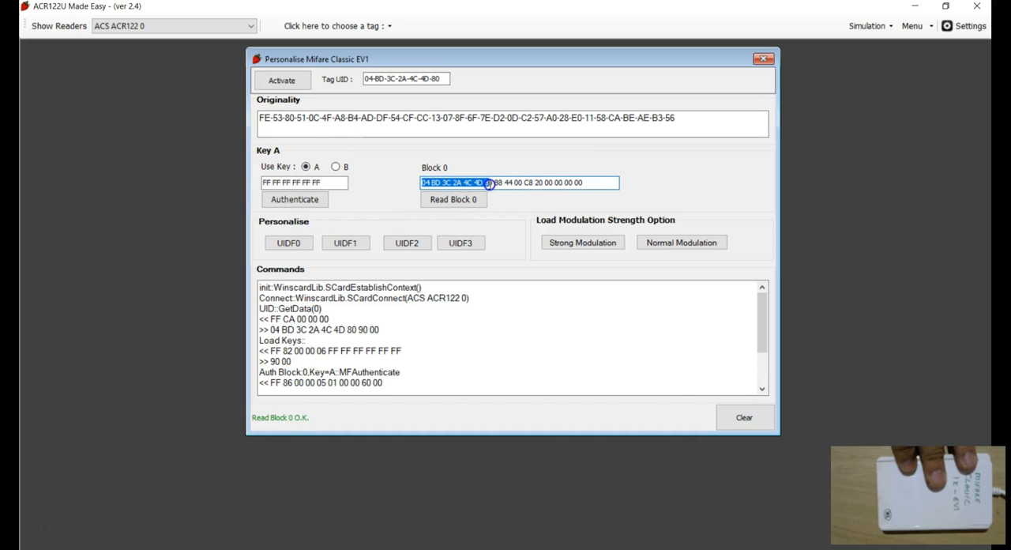
pyautogui.click(490, 183)
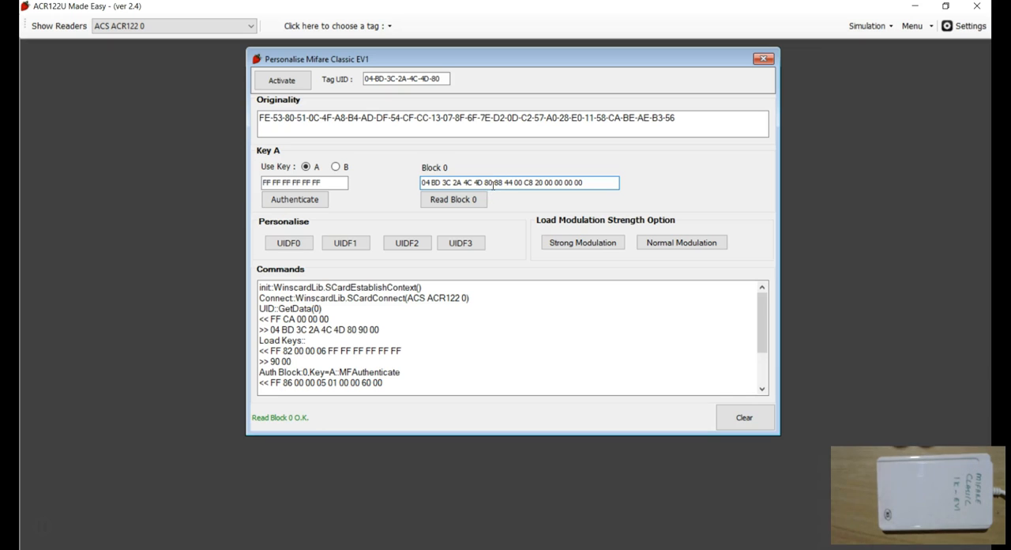
pyautogui.tripleClick(477, 328)
pyautogui.click(743, 417)
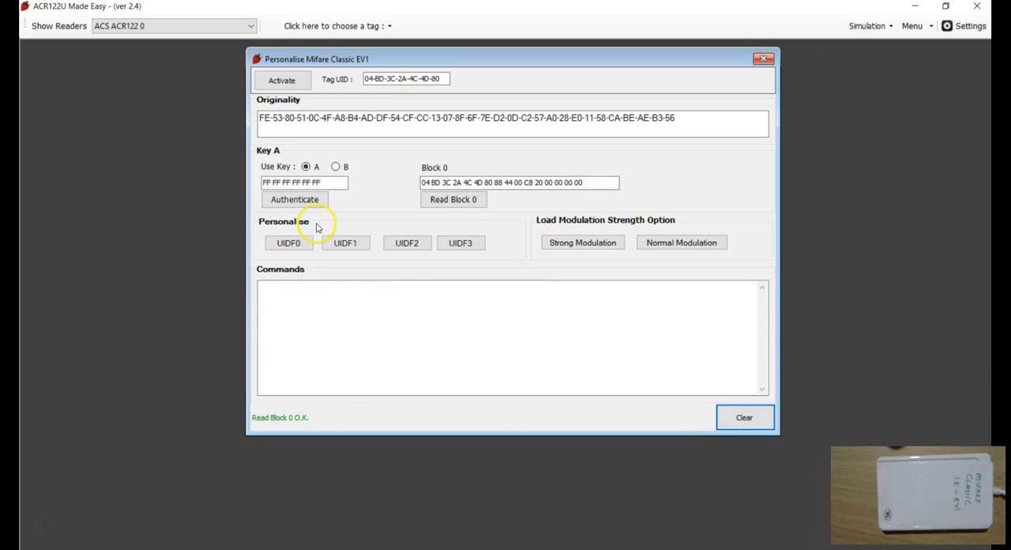
# Try to personalise the tag to UIDF0 again and review the resulting commands in the log.
pyautogui.click(288, 243)
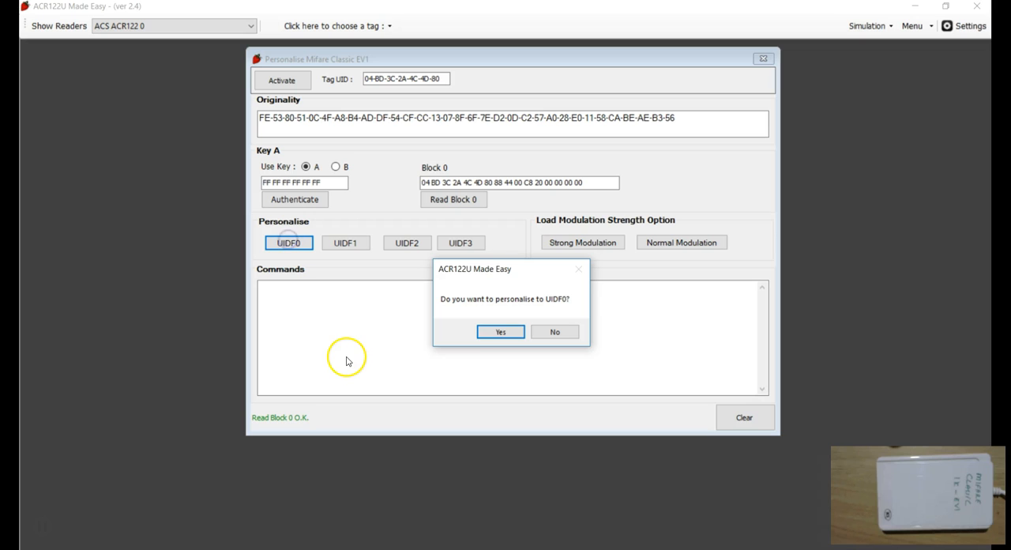
pyautogui.click(495, 333)
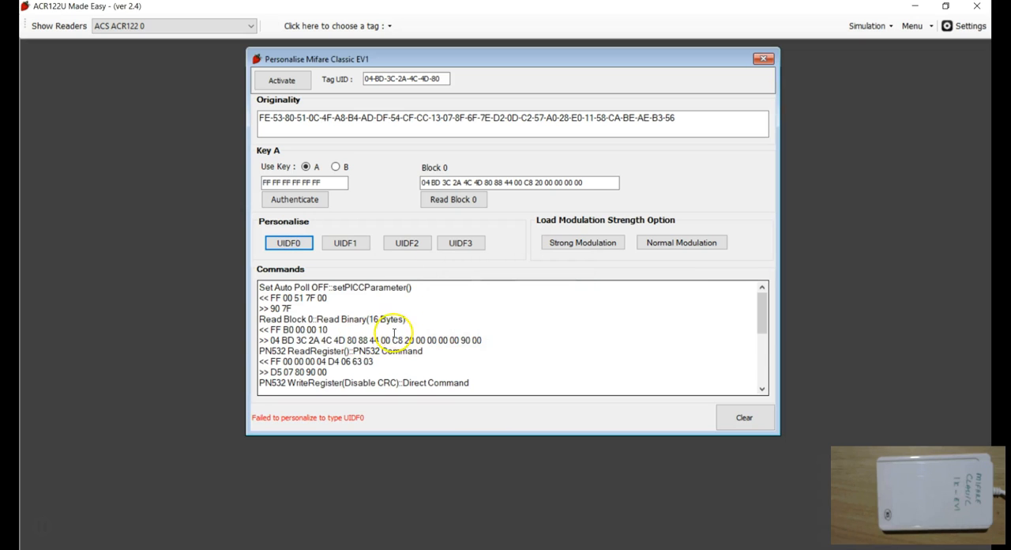
pyautogui.scroll(-3, 390, 342)
pyautogui.scroll(-1, 339, 347)
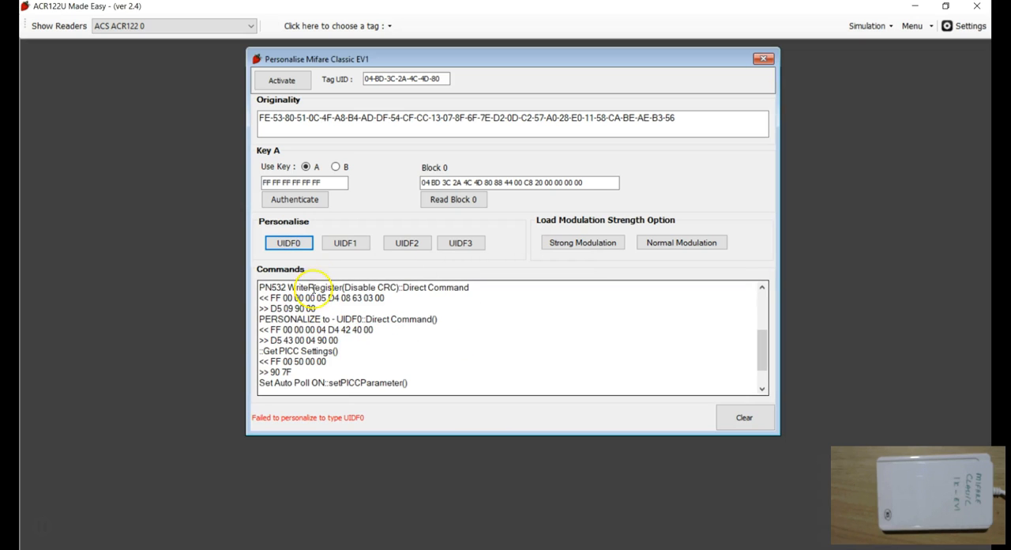
pyautogui.moveTo(269, 342); pyautogui.dragTo(358, 338)
pyautogui.click(367, 346)
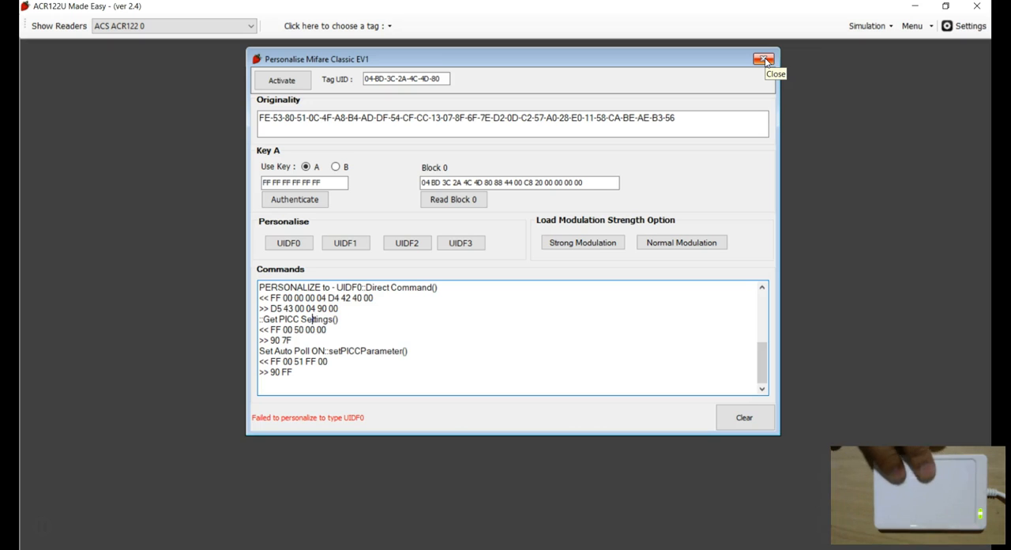
# Reactivate the tag, inspect its Tag UID, then authenticate sector 0 with Key A and clear the log.
pyautogui.click(282, 81)
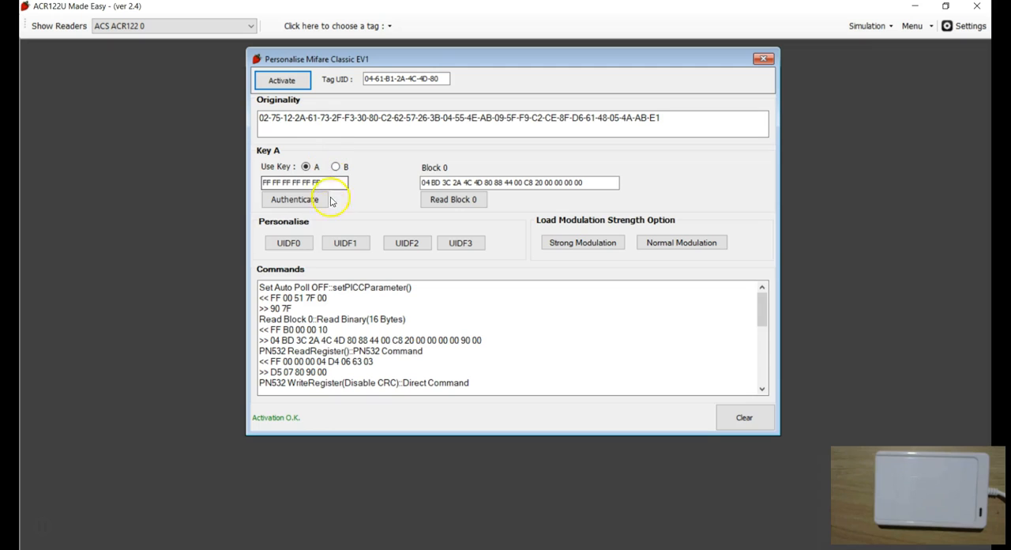
pyautogui.click(734, 417)
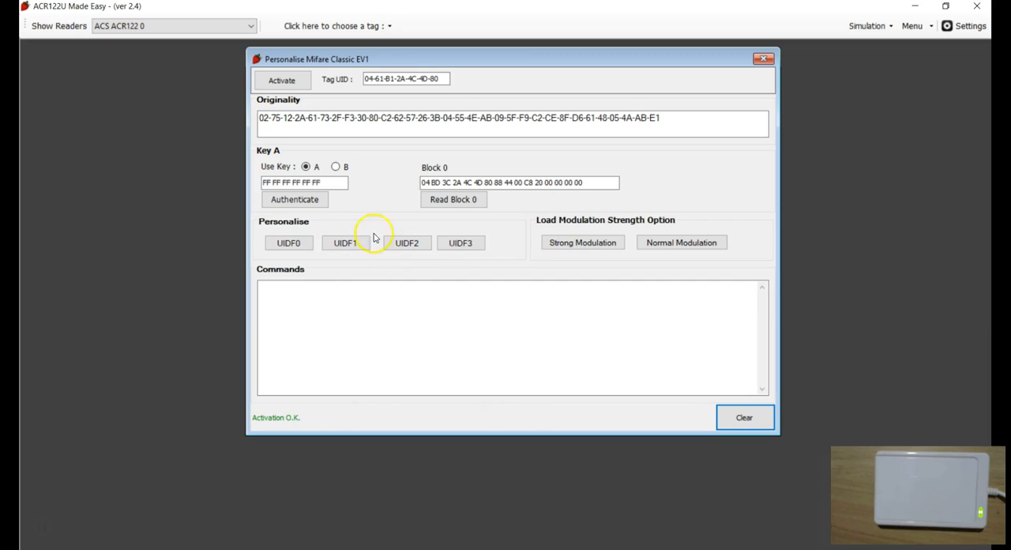
pyautogui.click(385, 79)
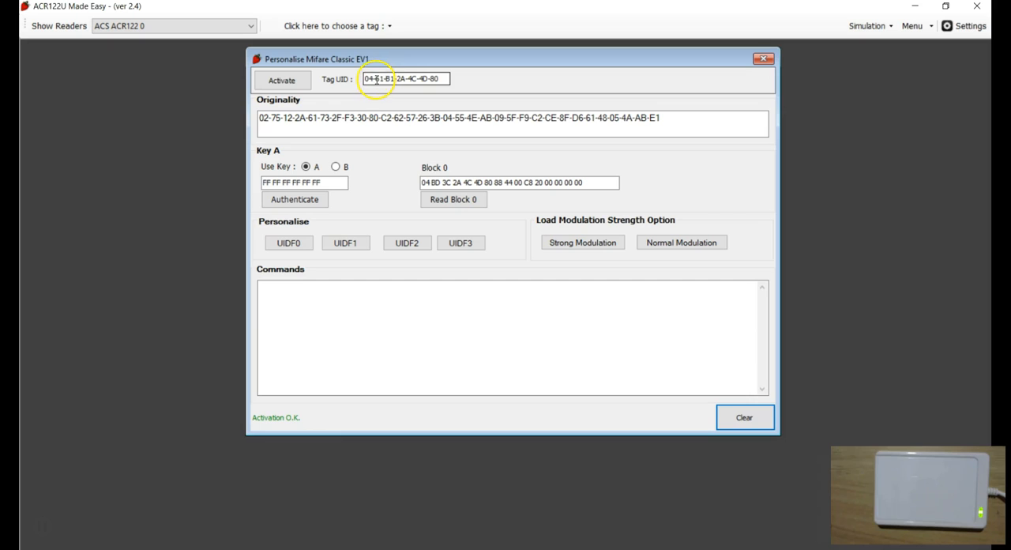
pyautogui.click(444, 130)
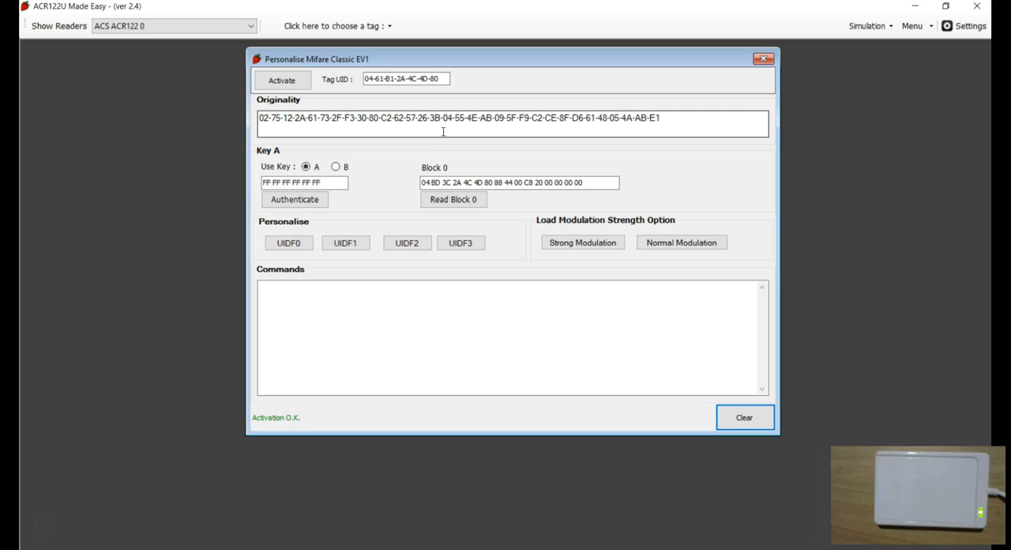
pyautogui.click(290, 200)
pyautogui.click(745, 417)
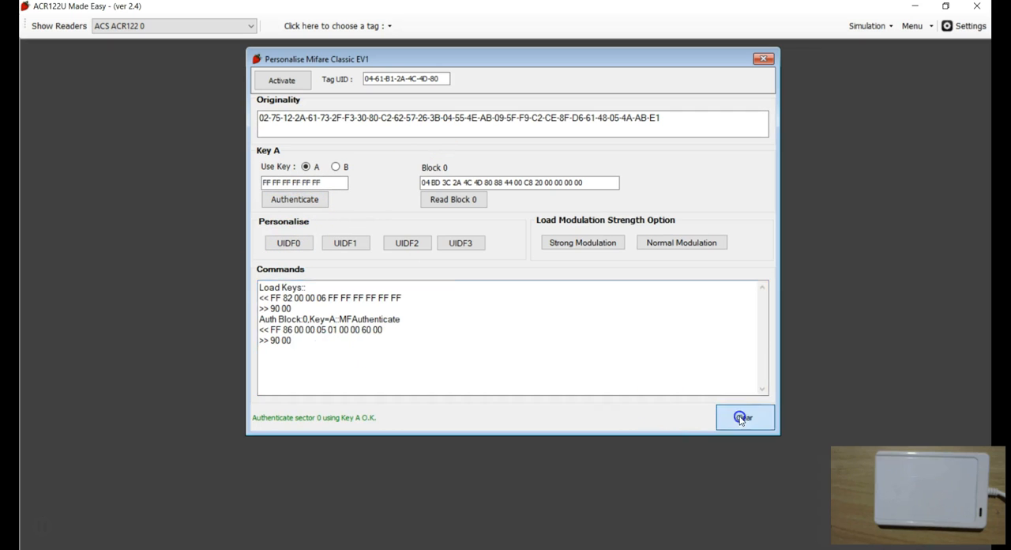
# Personalise the tag to UIDF1, confirming the prompt, then clear the log and reactivate the tag.
pyautogui.click(347, 245)
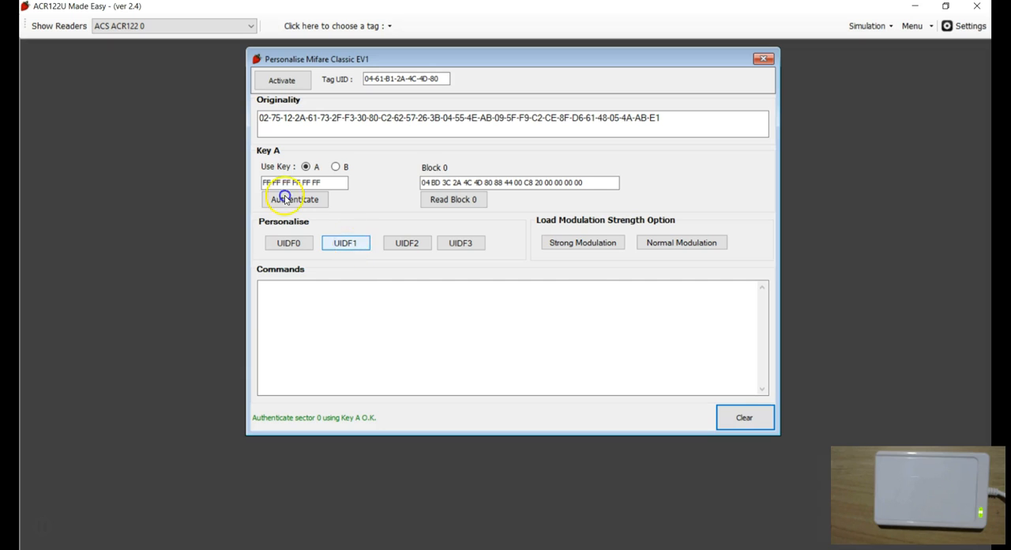
pyautogui.click(496, 329)
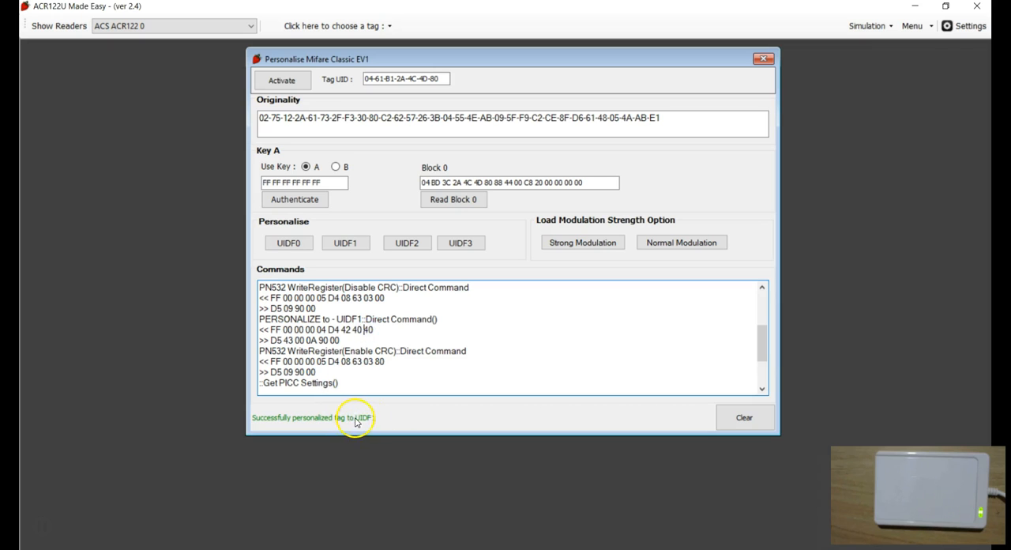
pyautogui.click(730, 417)
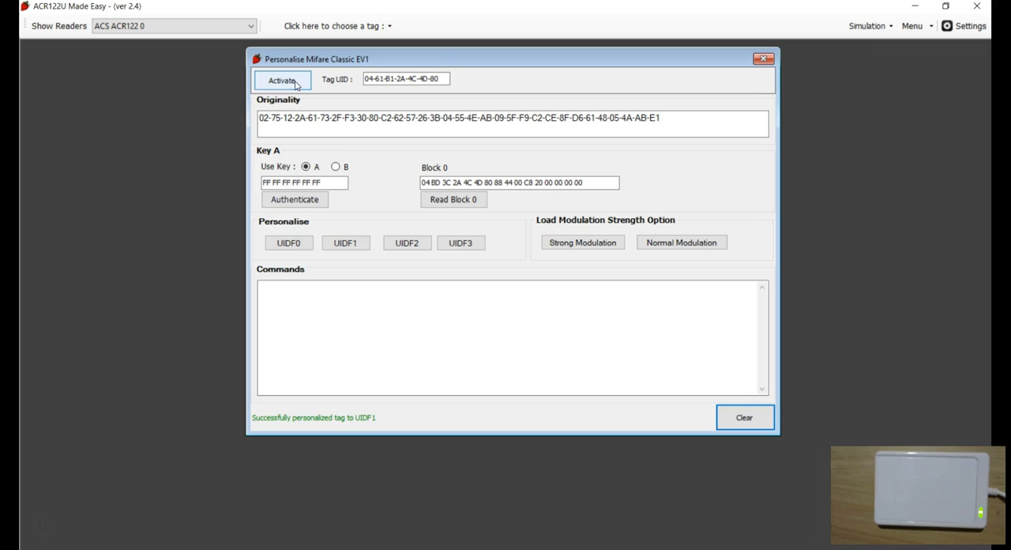
pyautogui.click(382, 354)
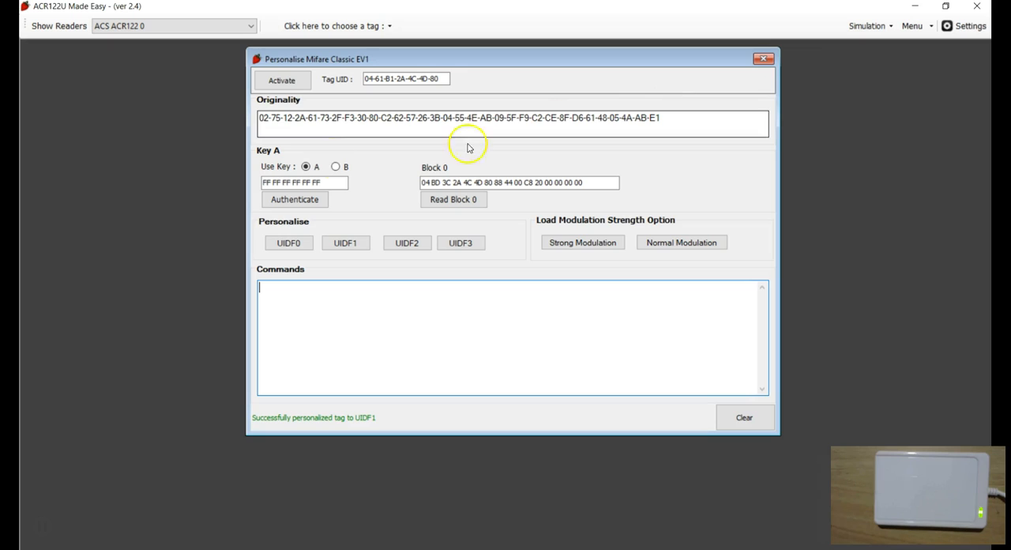
pyautogui.click(282, 80)
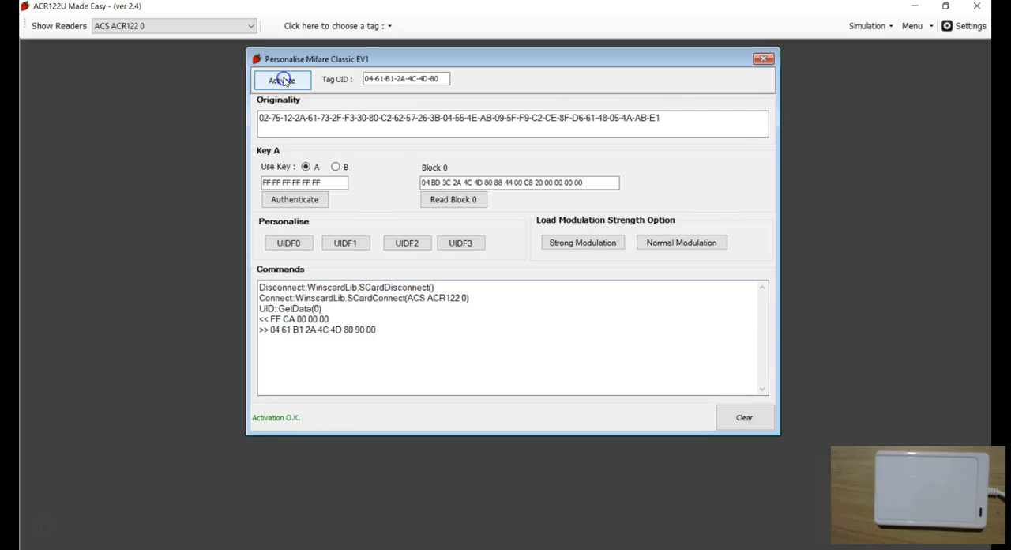
# Authenticate sector 0 with Key A, read block 0, and clear the commands log.
pyautogui.click(297, 200)
pyautogui.click(445, 199)
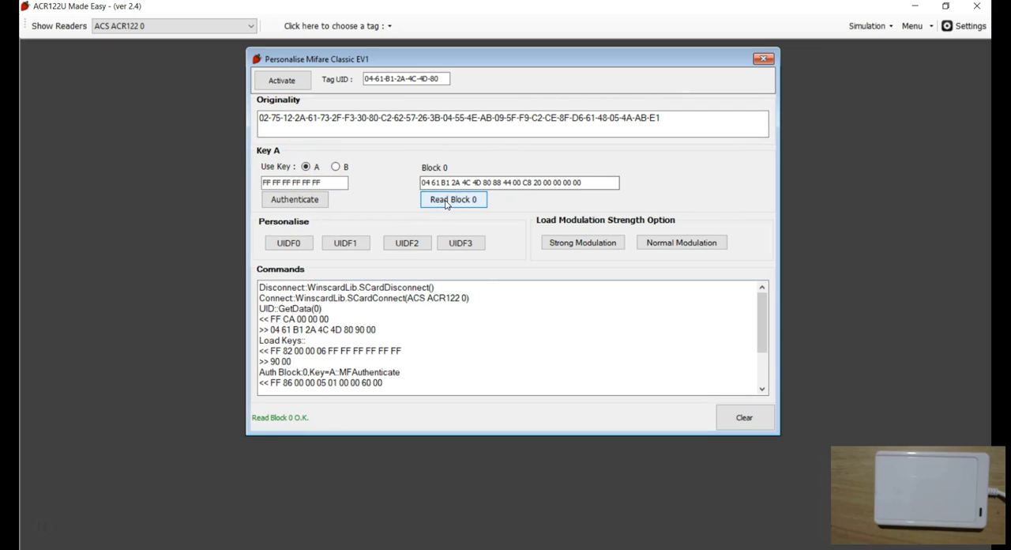
pyautogui.click(446, 202)
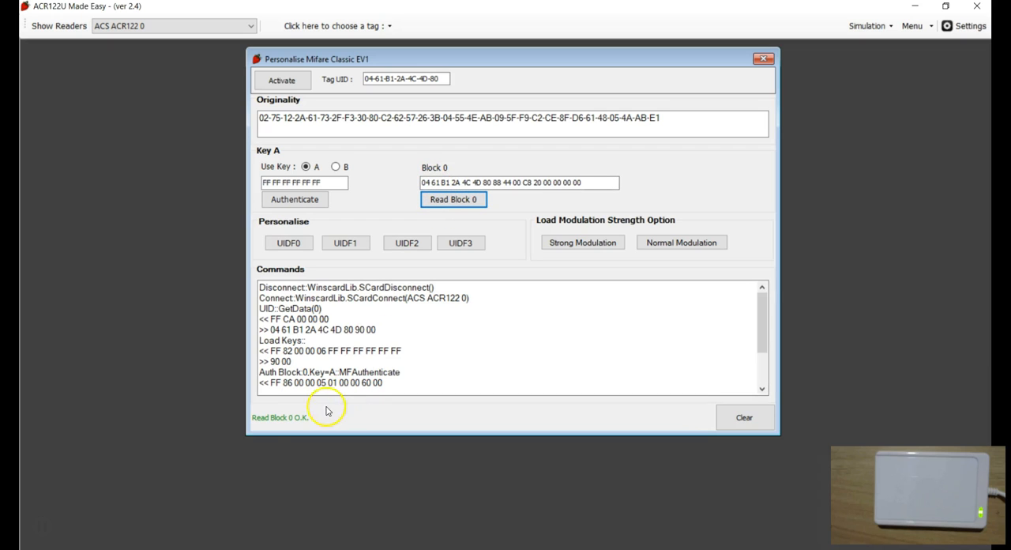
pyautogui.click(745, 417)
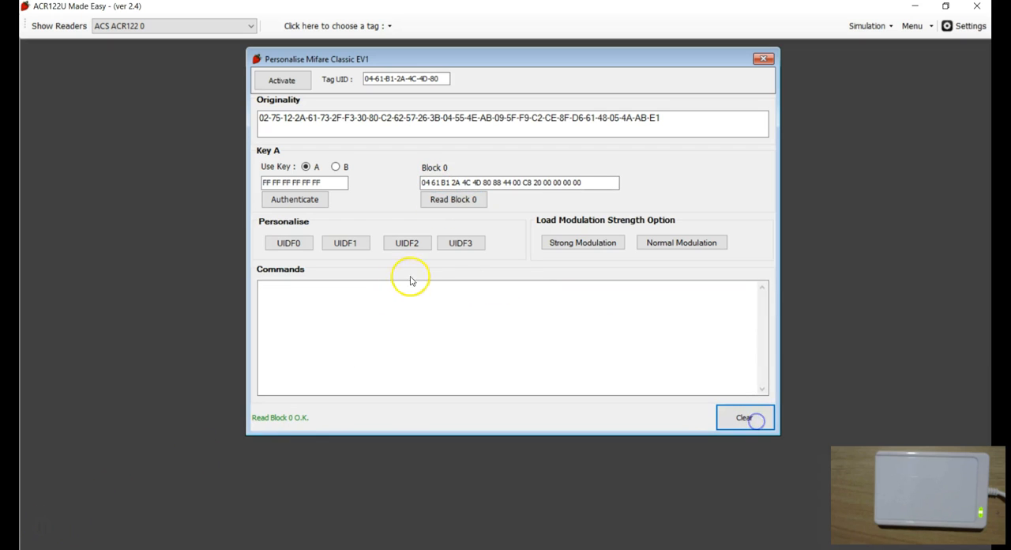
# Try to personalise the tag to UIDF0 again, confirming the prompt, review the log, and clear it.
pyautogui.click(289, 244)
pyautogui.click(492, 332)
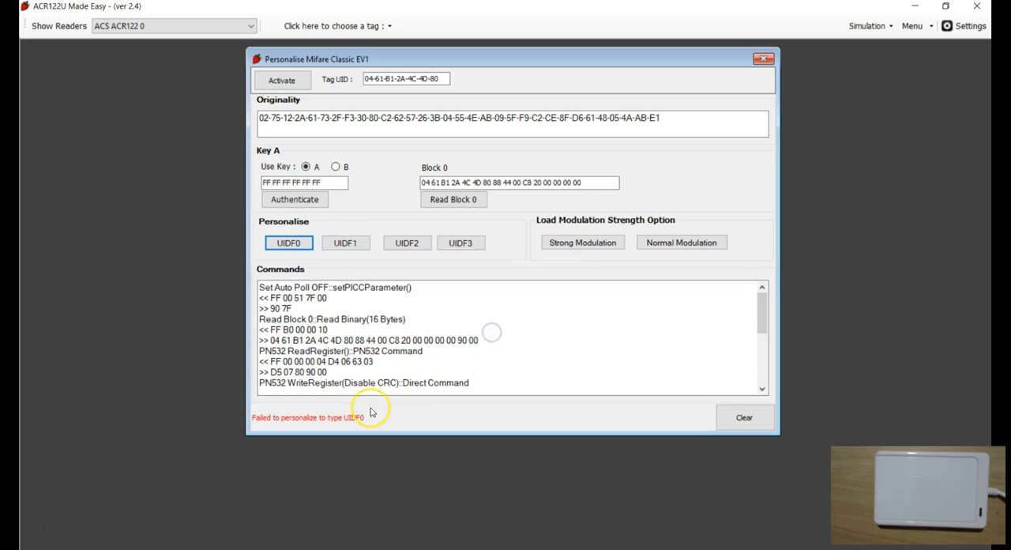
pyautogui.click(316, 347)
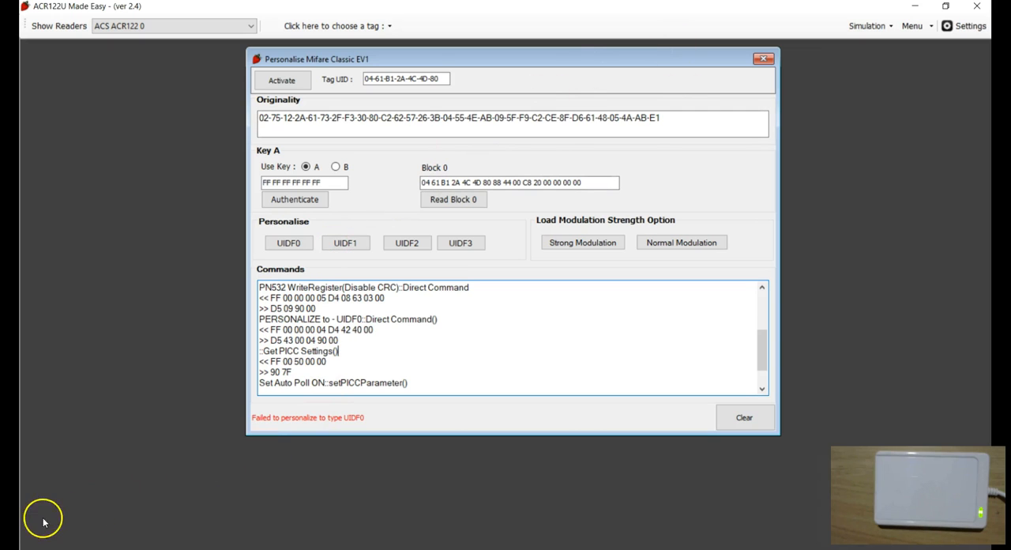
pyautogui.click(727, 413)
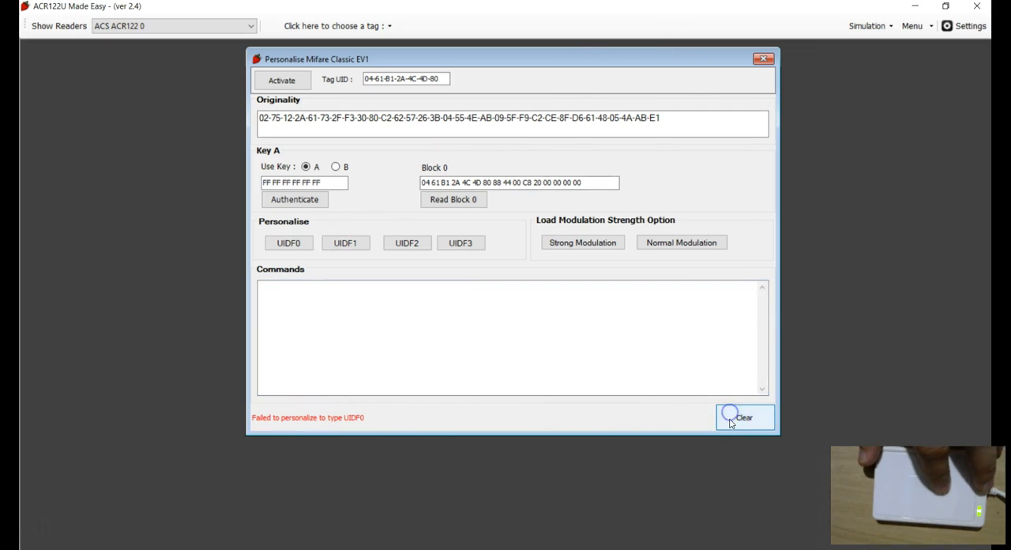
# Reactivate the tag, authenticate sector 0 with Key A, and clear the commands log.
pyautogui.click(281, 79)
pyautogui.click(295, 205)
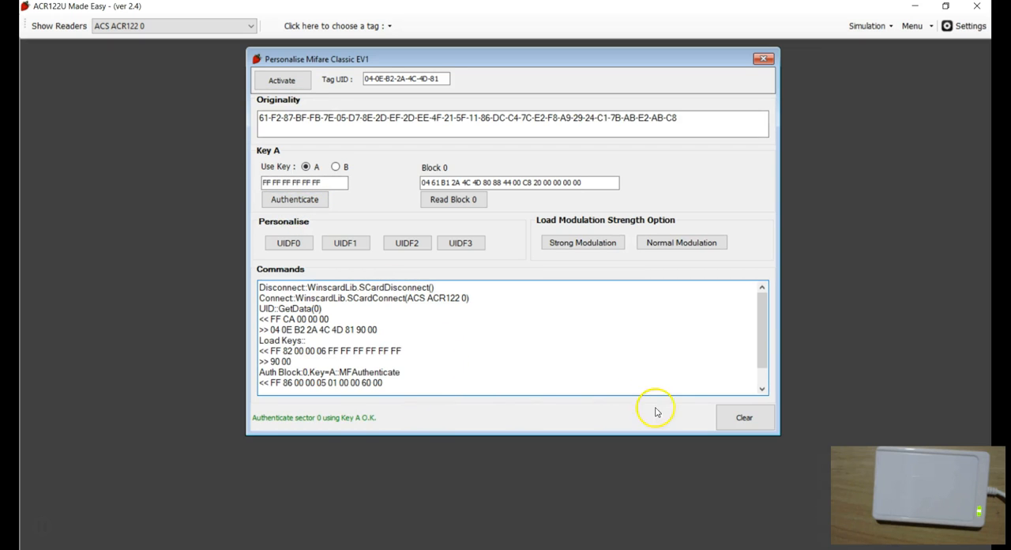
pyautogui.click(744, 418)
# Read block 0 and highlight the UID bytes in the block data field.
pyautogui.click(449, 200)
pyautogui.click(427, 183)
pyautogui.moveTo(421, 182); pyautogui.dragTo(454, 185)
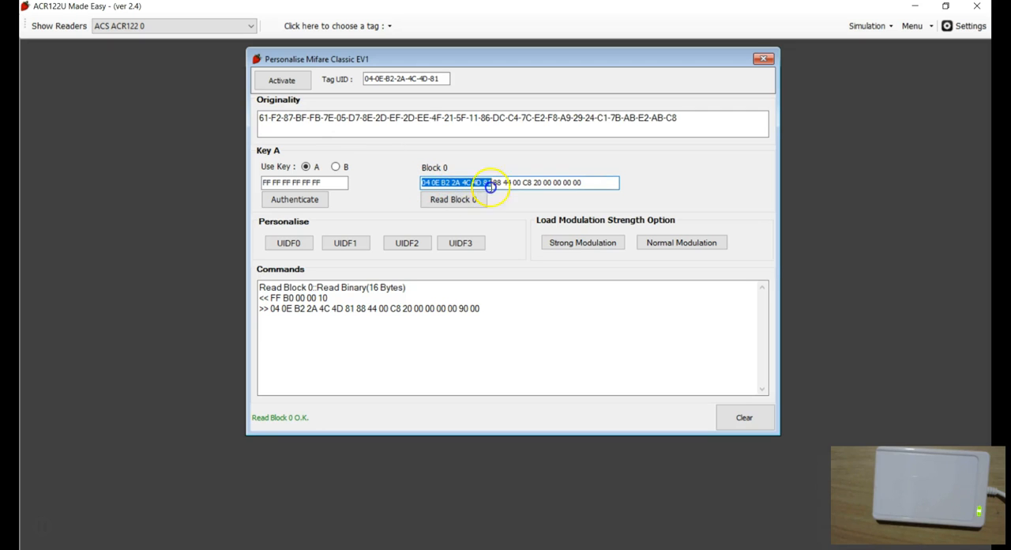
pyautogui.click(404, 251)
pyautogui.moveTo(494, 183); pyautogui.dragTo(401, 150)
pyautogui.moveTo(492, 183); pyautogui.dragTo(445, 181)
pyautogui.click(508, 183)
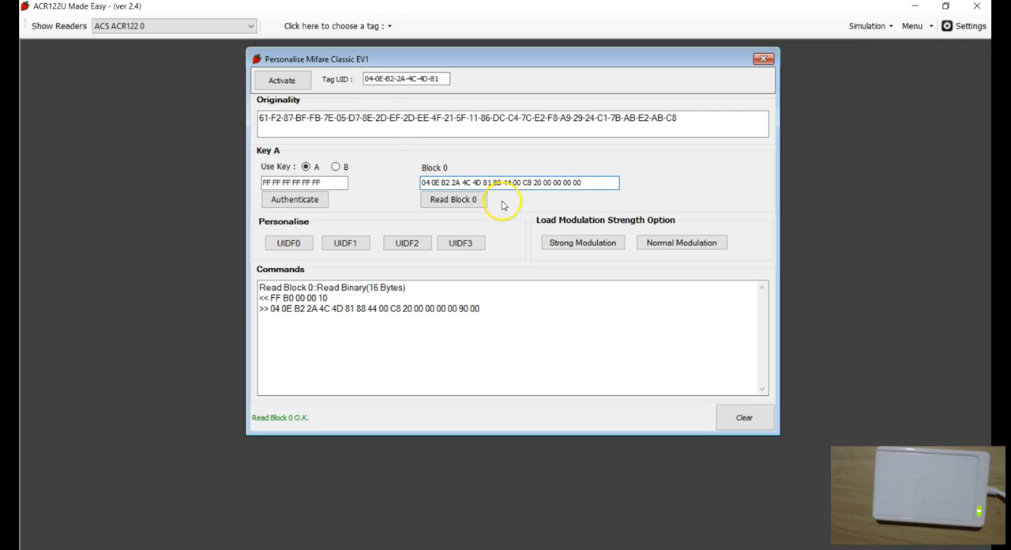
# Personalise the tag to UIDF2, confirming the prompt, and scroll through the resulting commands log.
pyautogui.click(407, 251)
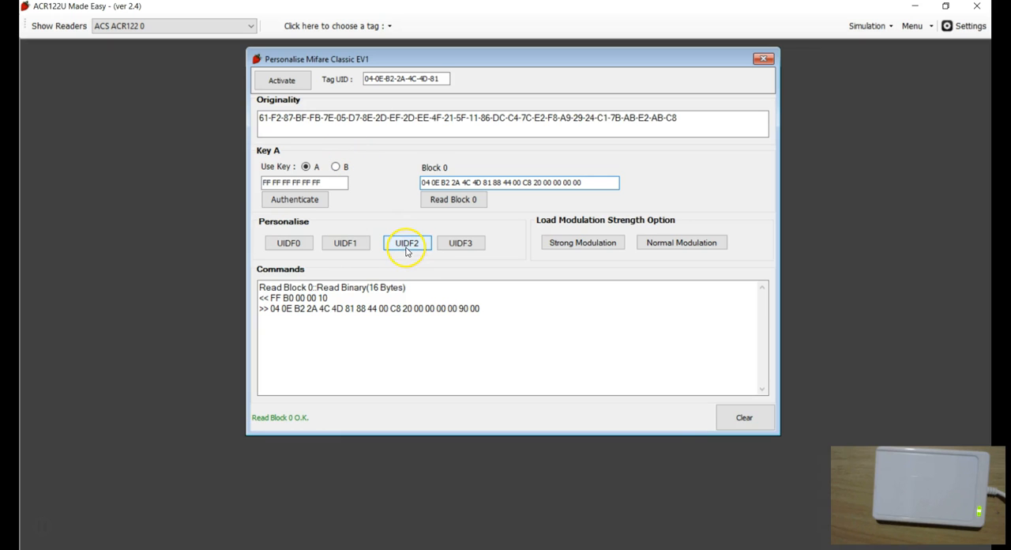
pyautogui.click(406, 250)
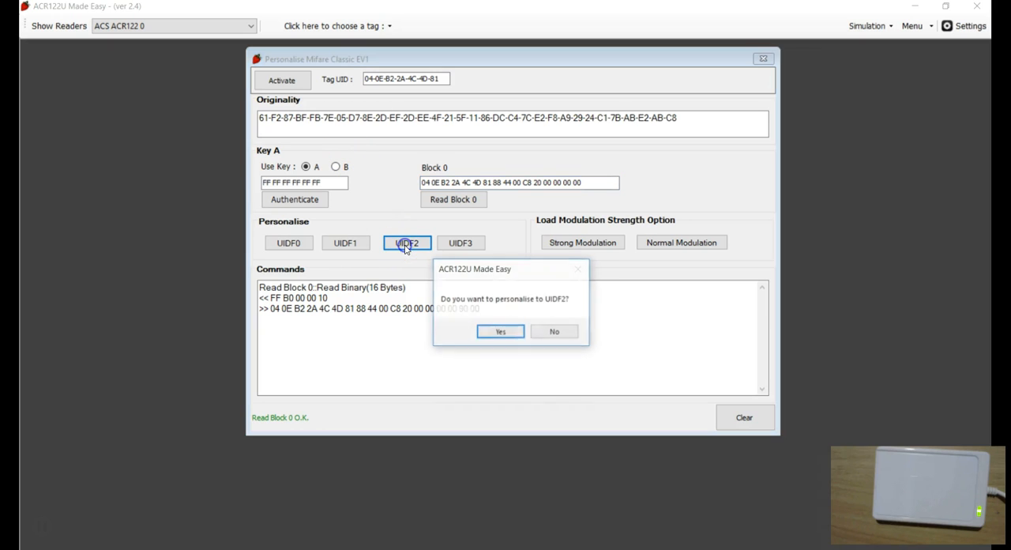
pyautogui.click(493, 335)
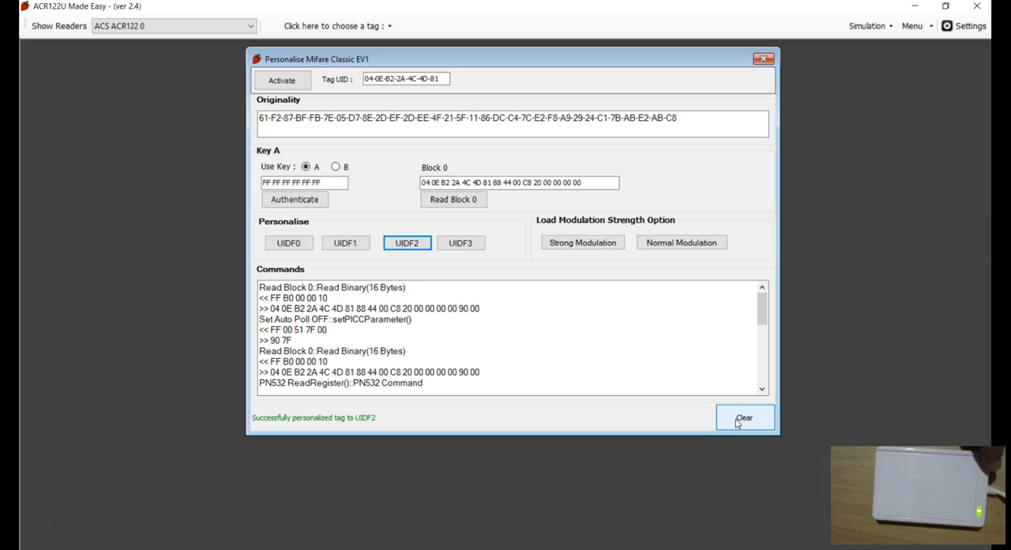
pyautogui.click(436, 393)
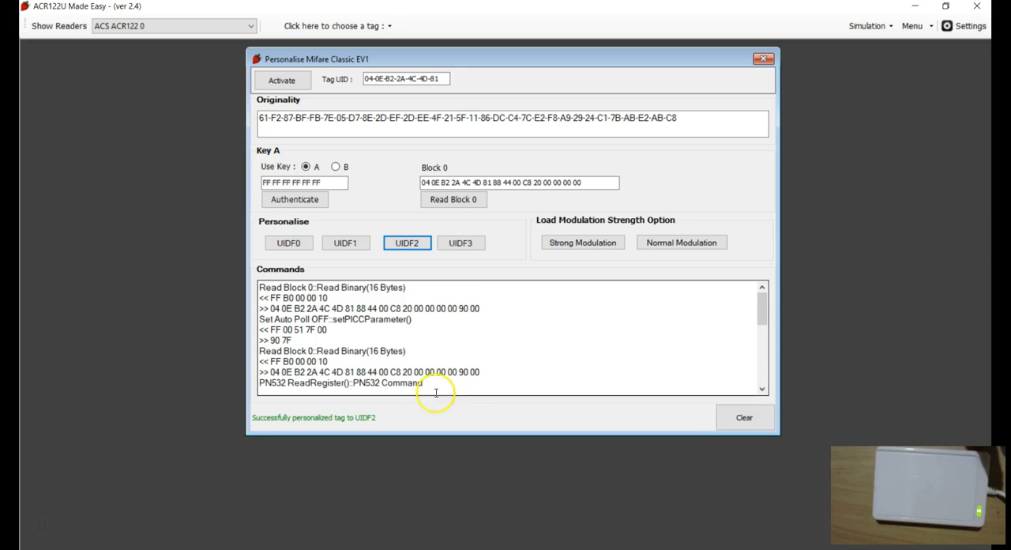
pyautogui.click(262, 351)
pyautogui.click(530, 379)
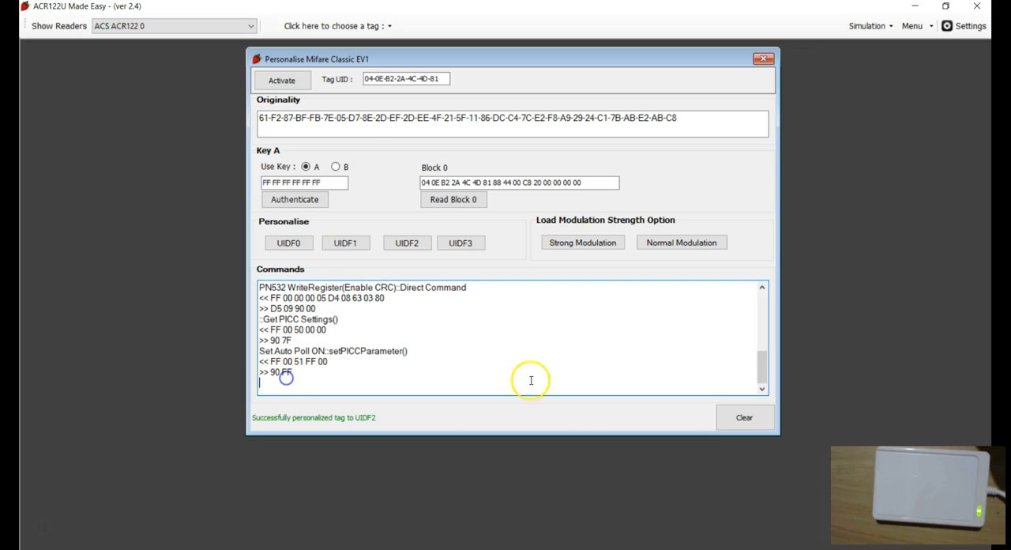
# Clear the commands log and reactivate the tag.
pyautogui.click(736, 418)
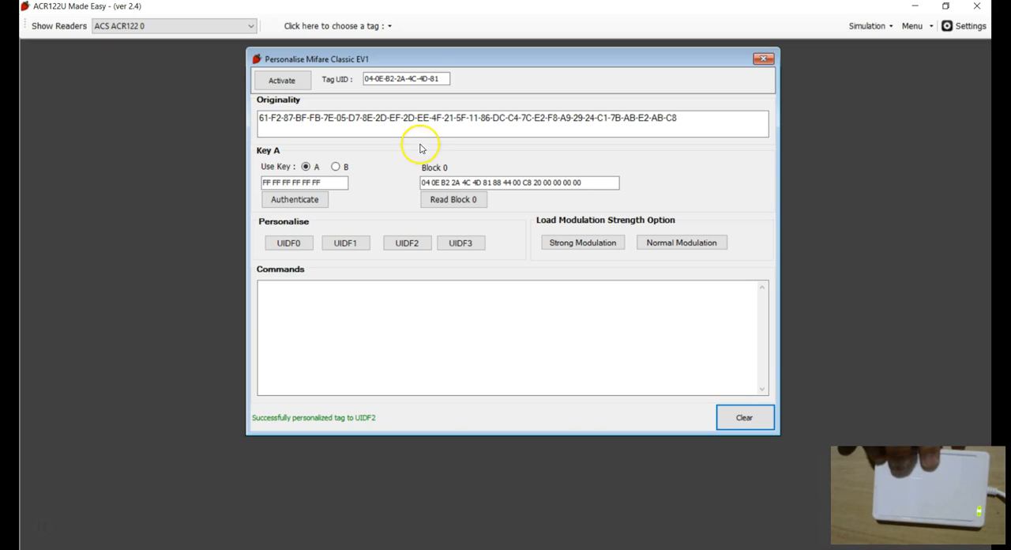
pyautogui.click(750, 417)
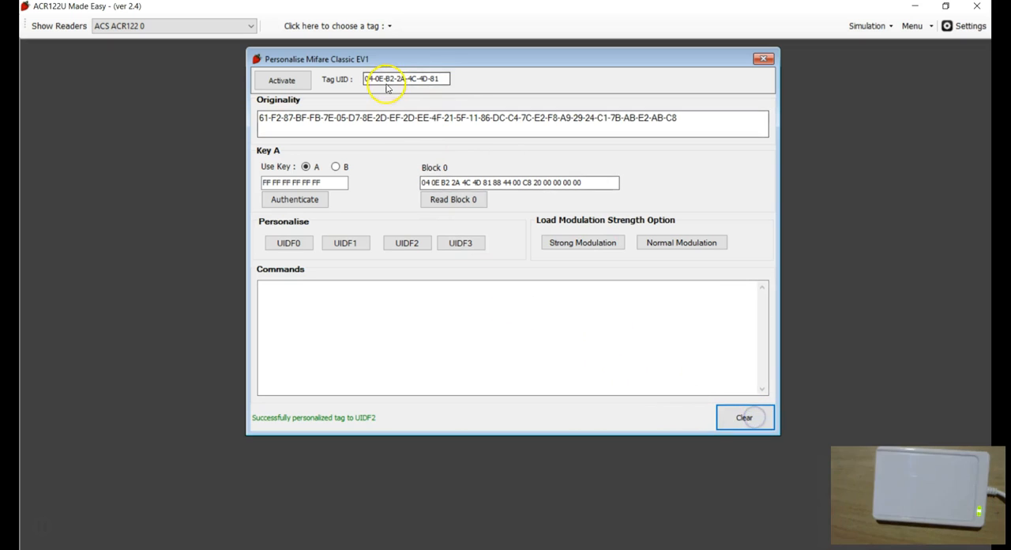
pyautogui.click(292, 81)
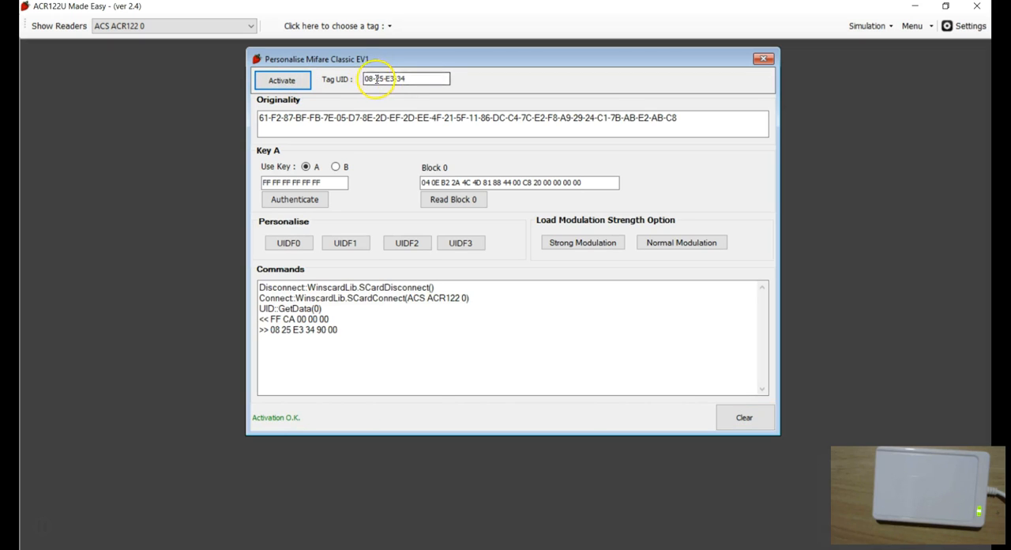
# Authenticate sector 0 with Key A, read block 0, and highlight its UID bytes.
pyautogui.click(292, 199)
pyautogui.click(440, 202)
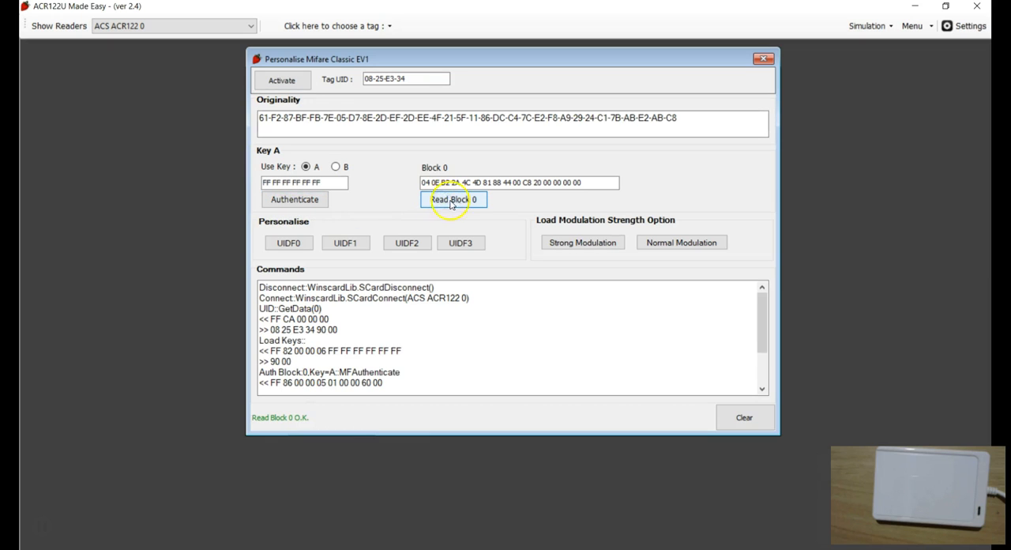
pyautogui.moveTo(482, 183); pyautogui.dragTo(428, 182)
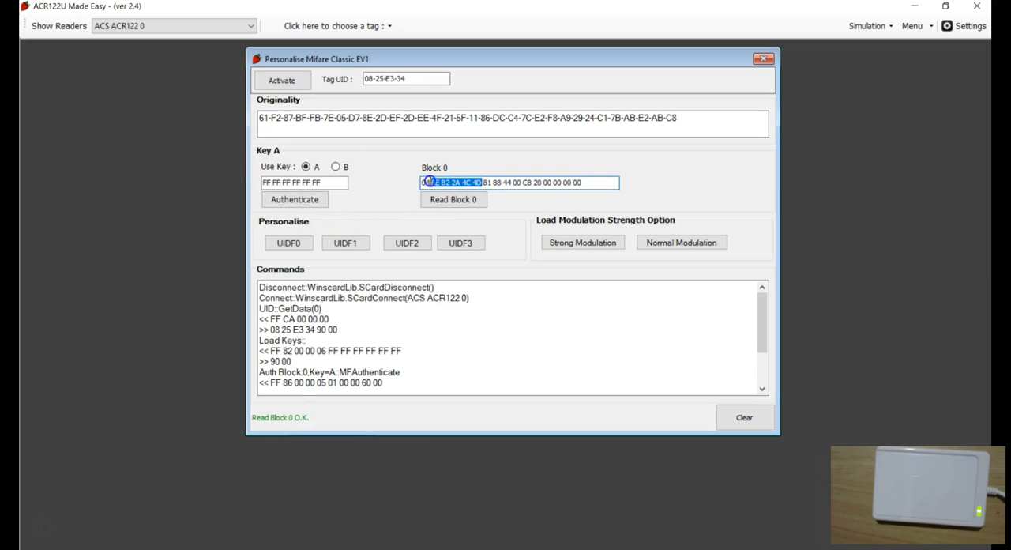
pyautogui.click(464, 182)
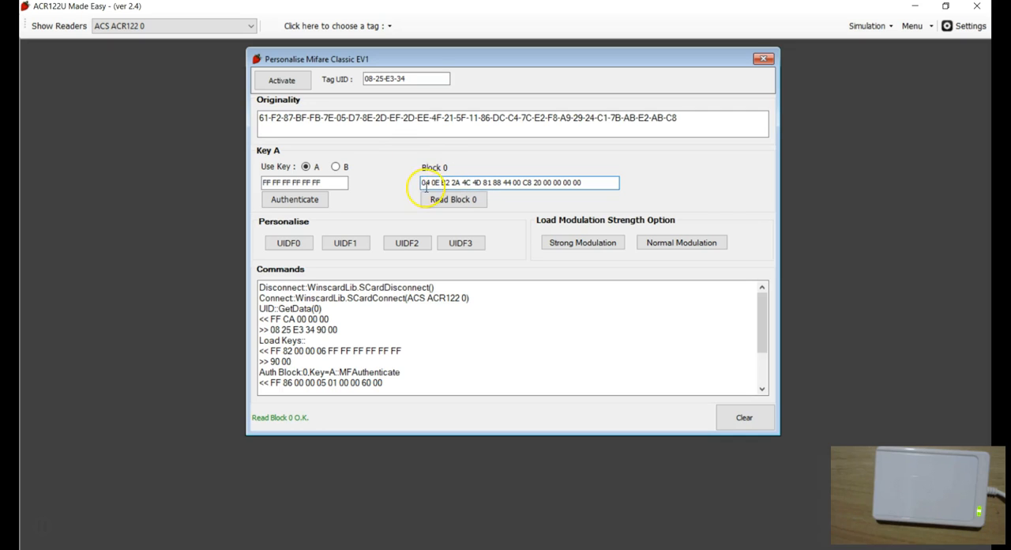
pyautogui.moveTo(424, 183); pyautogui.dragTo(468, 182)
pyautogui.click(491, 184)
# Close the personalisation dialog and reopen Personalise Mifare Classic EV1 from the tag chooser.
pyautogui.click(764, 58)
pyautogui.click(315, 26)
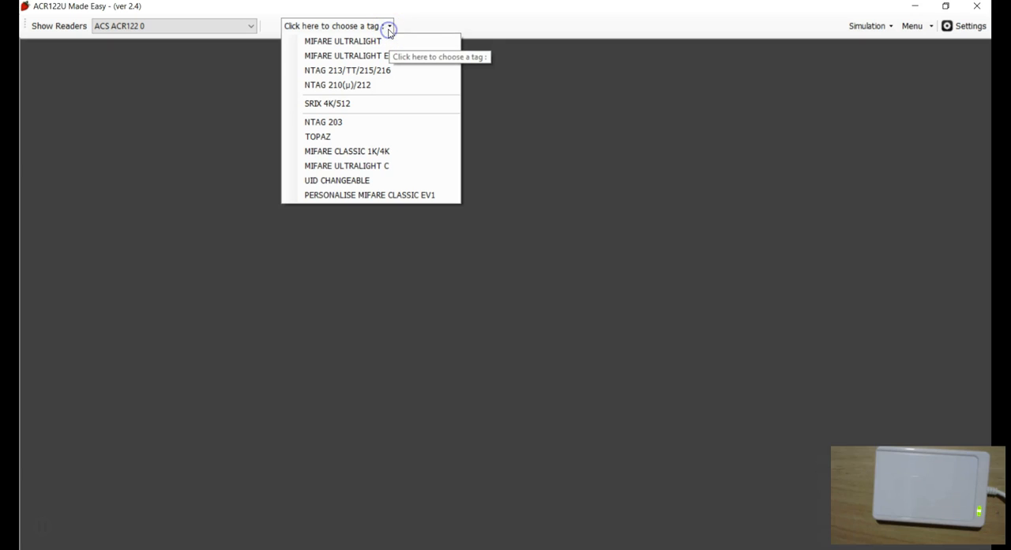
pyautogui.click(345, 202)
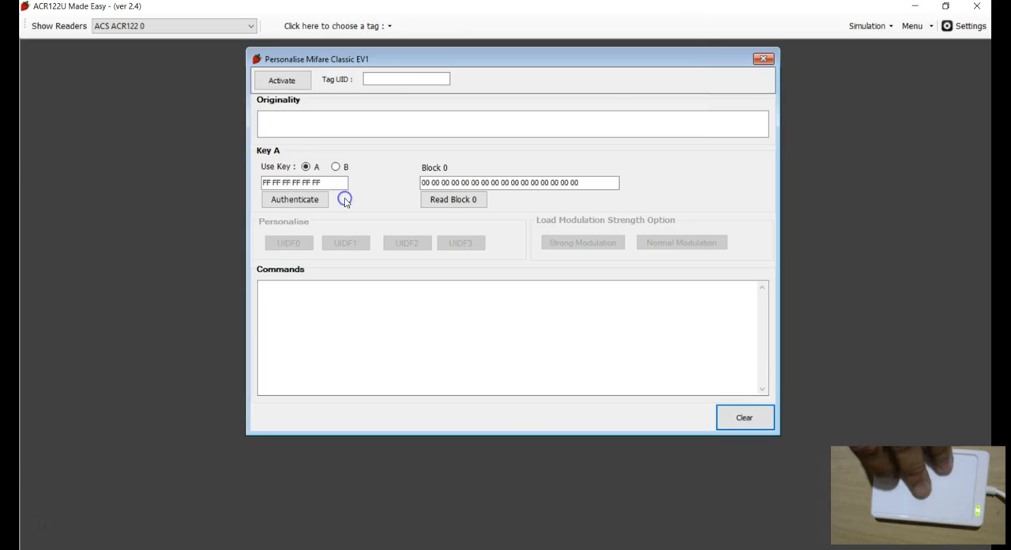
# Activate the tag, authenticate sector 0 with Key A, read block 0, and highlight its UID bytes.
pyautogui.click(282, 79)
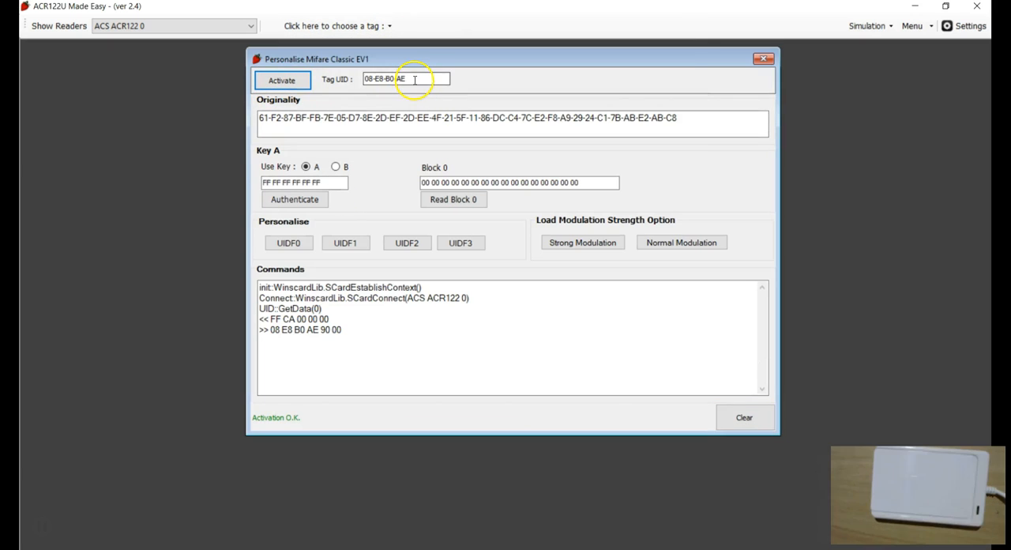
pyautogui.click(294, 199)
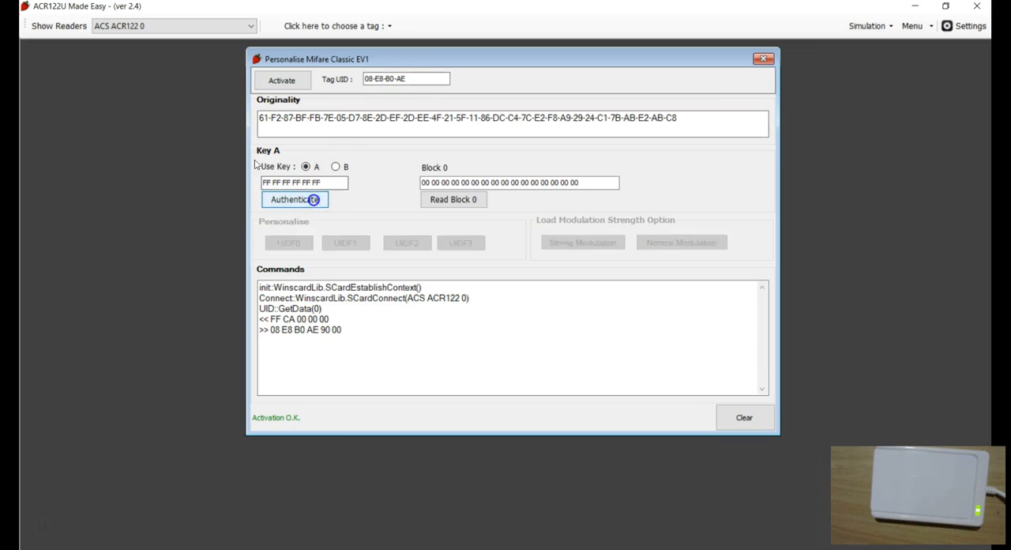
pyautogui.click(439, 200)
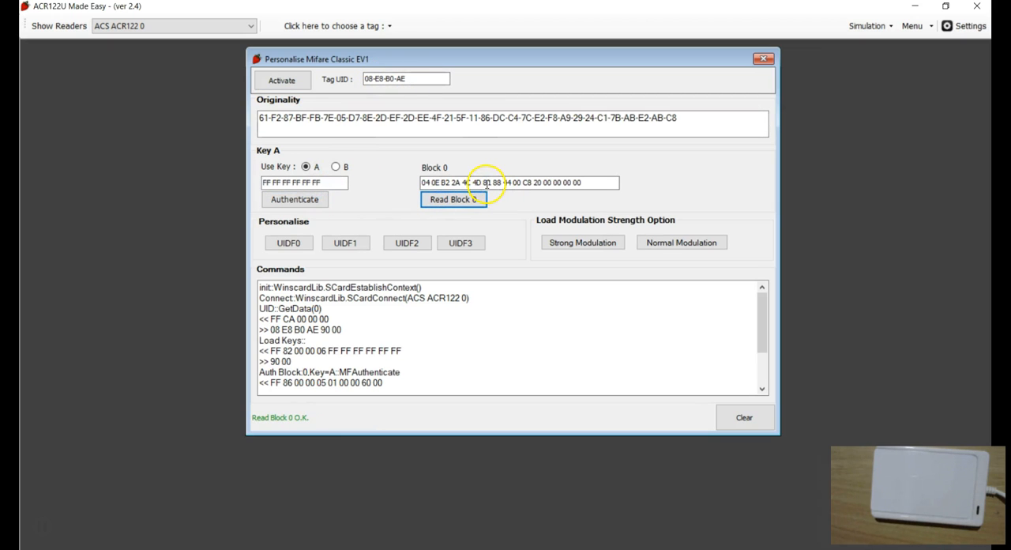
pyautogui.moveTo(490, 183); pyautogui.dragTo(439, 182)
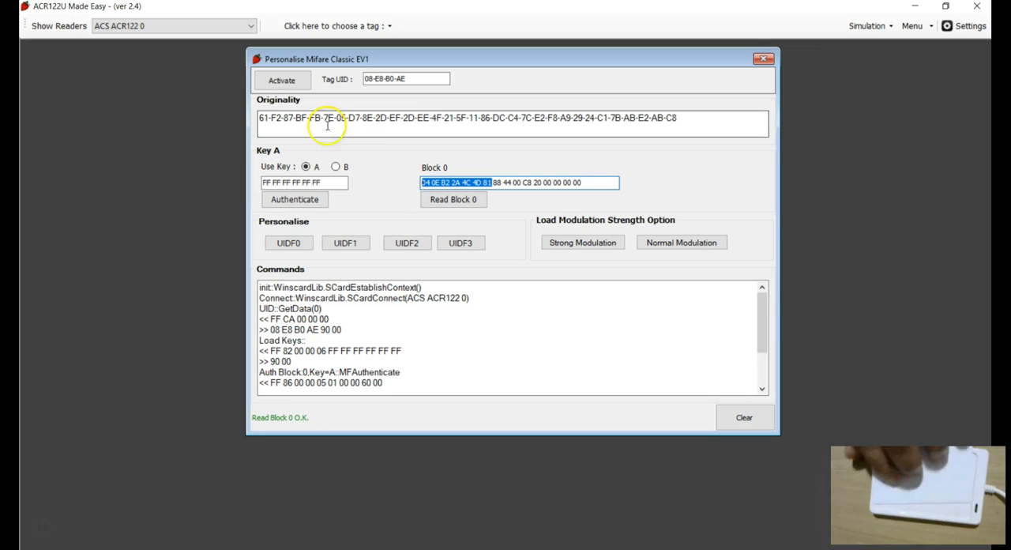
# Reactivate the tag, inspect its Tag UID, and clear the commands log.
pyautogui.click(272, 82)
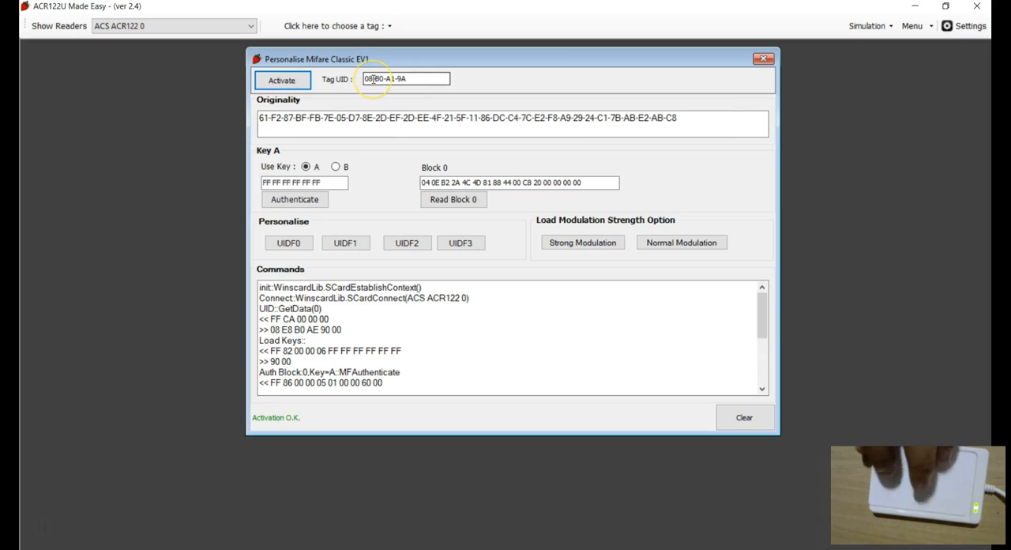
pyautogui.click(371, 79)
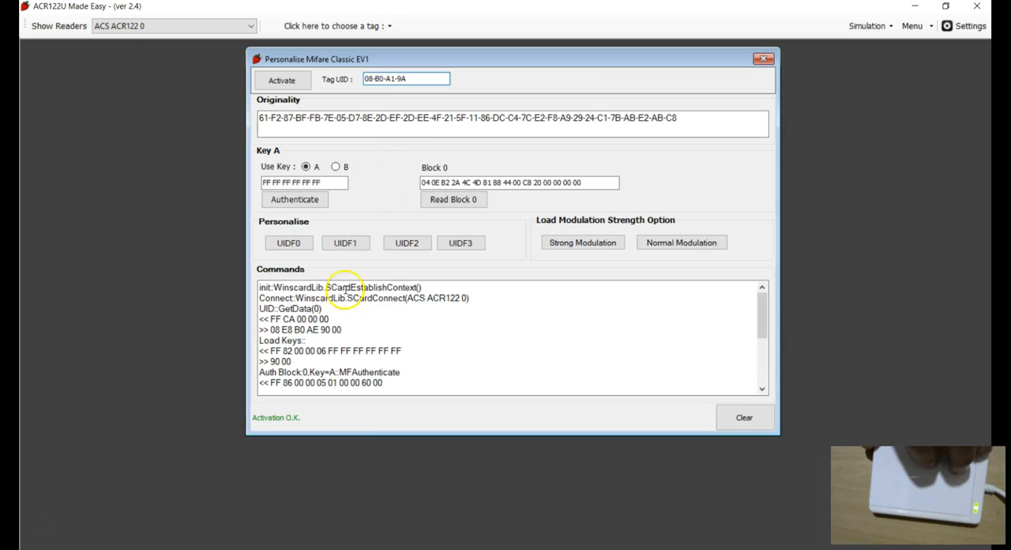
pyautogui.click(744, 416)
pyautogui.click(522, 334)
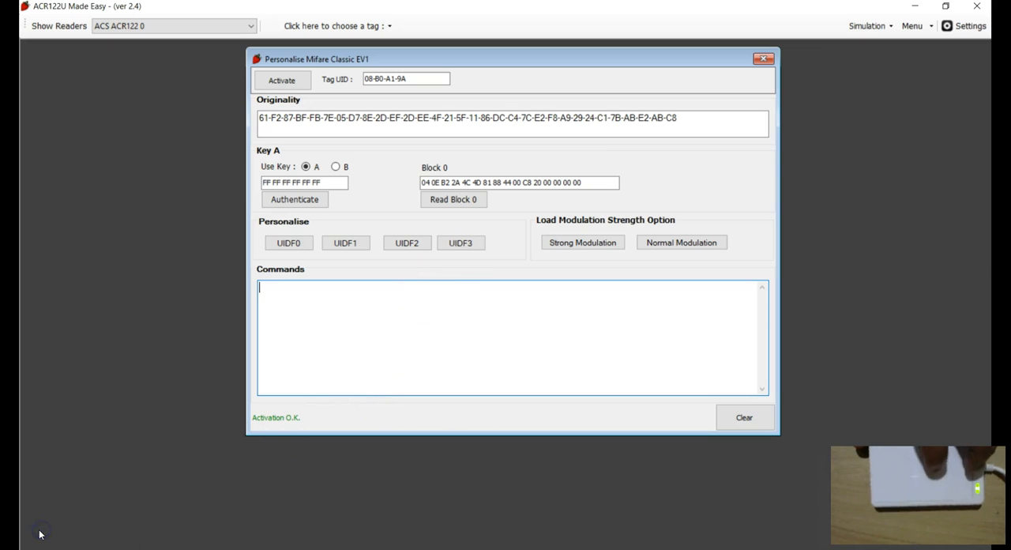
# Activate the newly placed tag, authenticate sector 0 with Key A, read block 0, and clear the log.
pyautogui.click(283, 81)
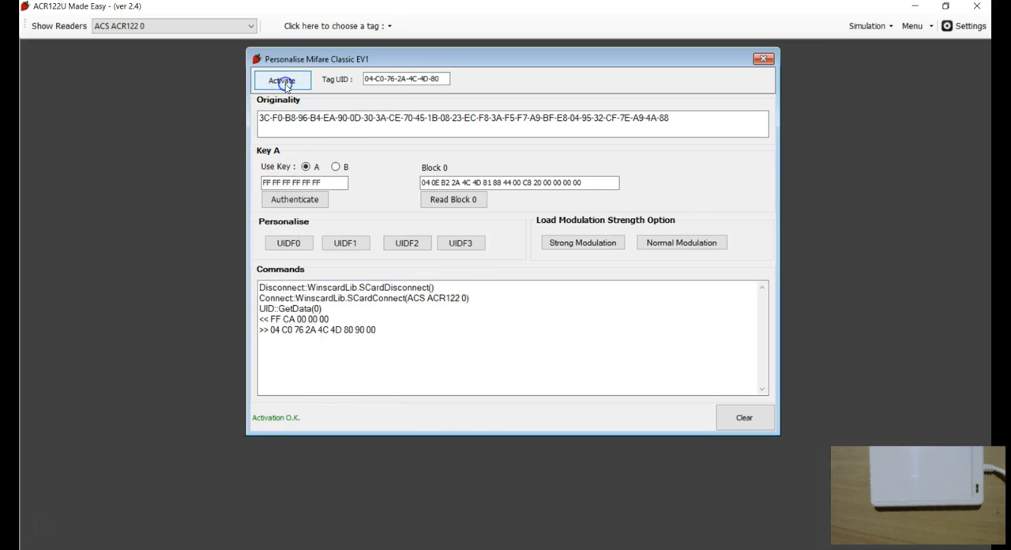
pyautogui.click(298, 199)
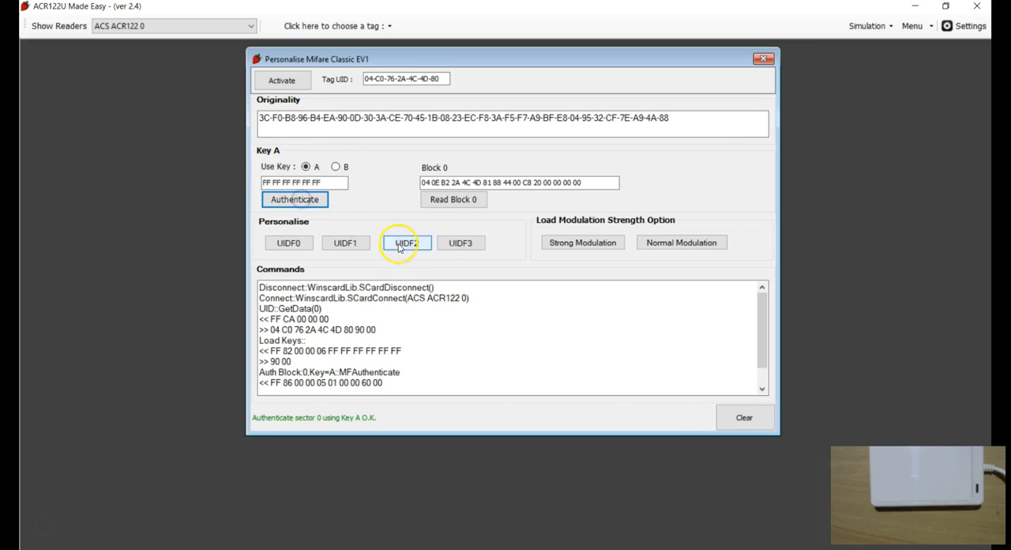
pyautogui.click(445, 200)
pyautogui.click(744, 421)
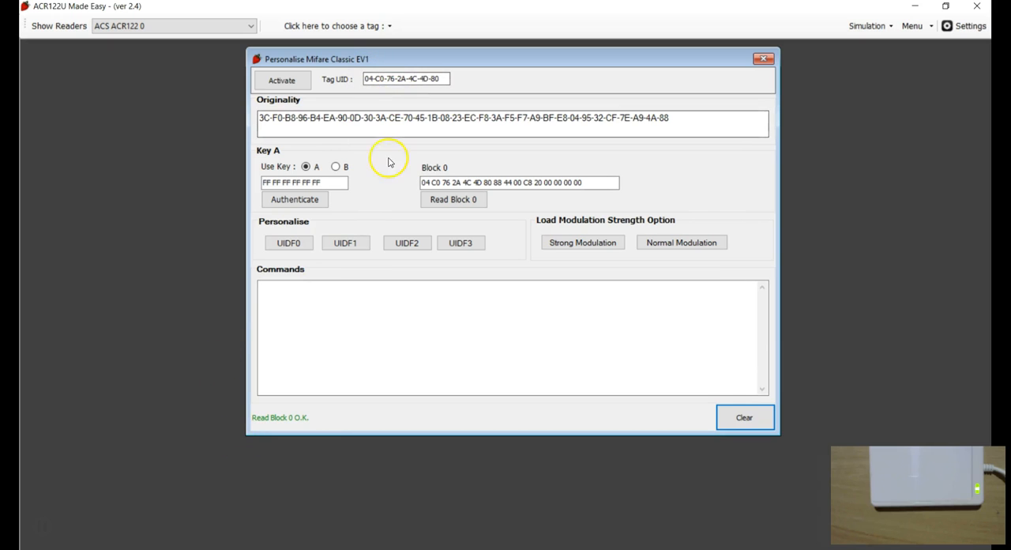
# Inspect the Tag UID, authenticate sector 0 and read block 0 again, then clear the log.
pyautogui.click(392, 81)
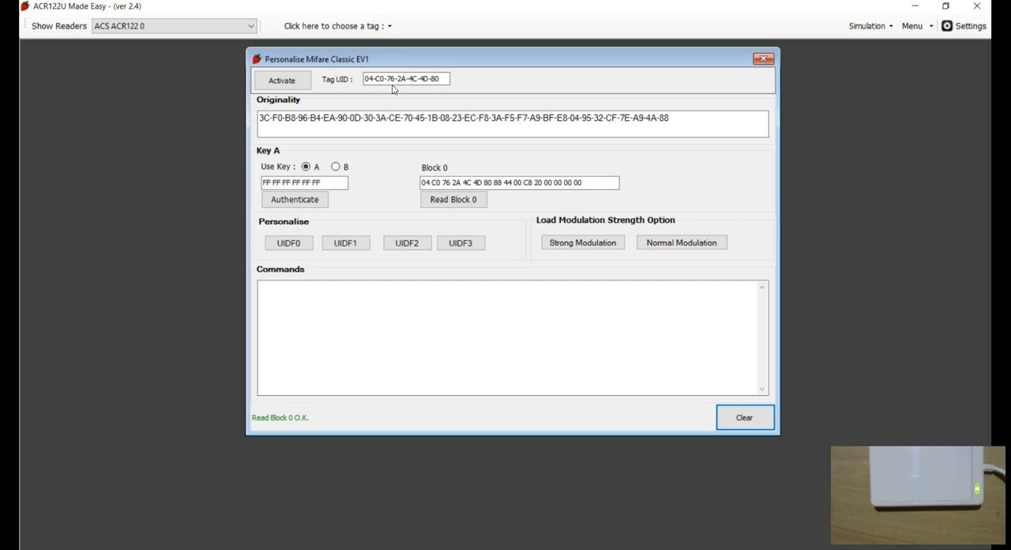
pyautogui.click(390, 81)
pyautogui.click(305, 203)
pyautogui.click(452, 201)
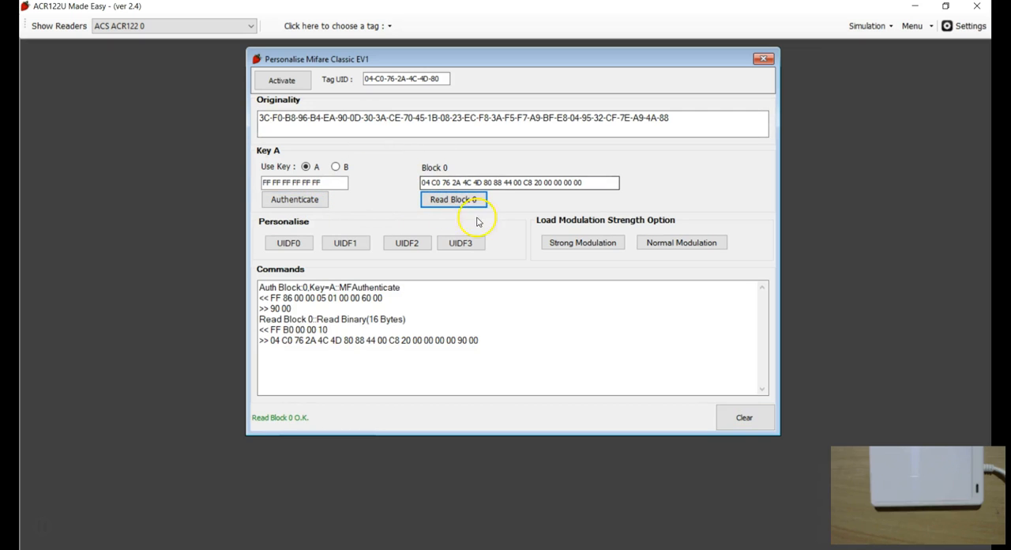
pyautogui.click(744, 417)
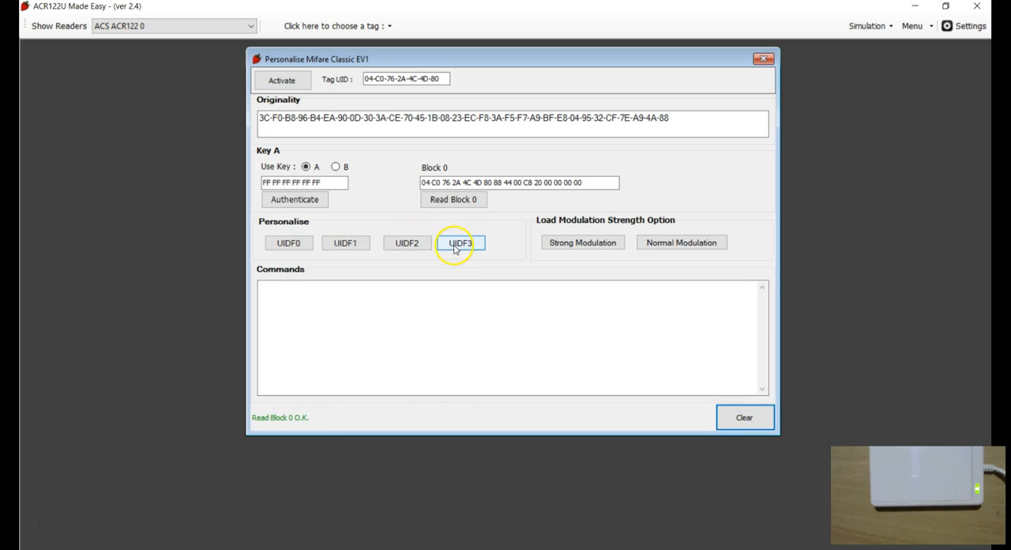
# Personalise the tag to UIDF3, confirming the prompt.
pyautogui.click(454, 248)
pyautogui.click(500, 337)
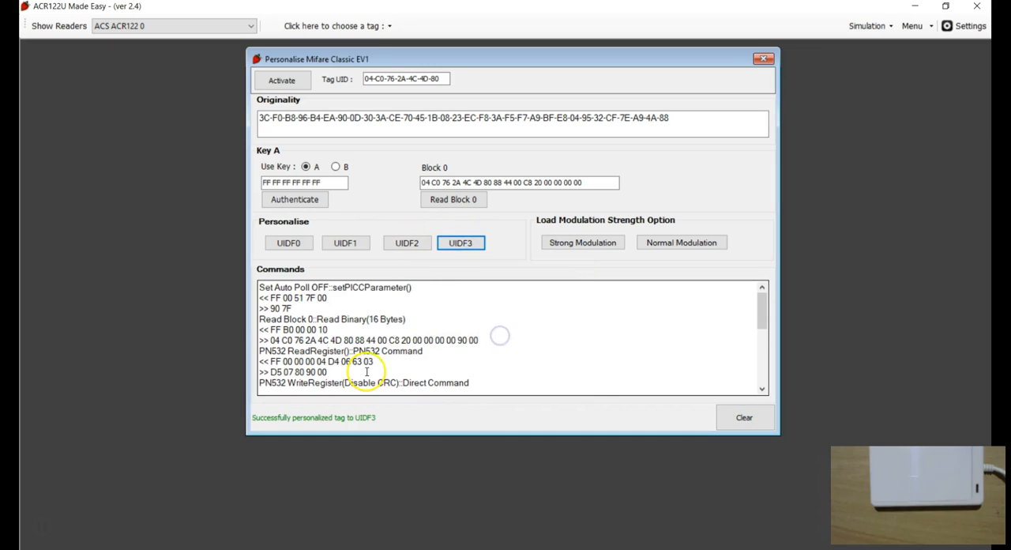
# Clear the commands log, reactivate the tag, authenticate sector 0 with Key A, and read block 0.
pyautogui.click(743, 419)
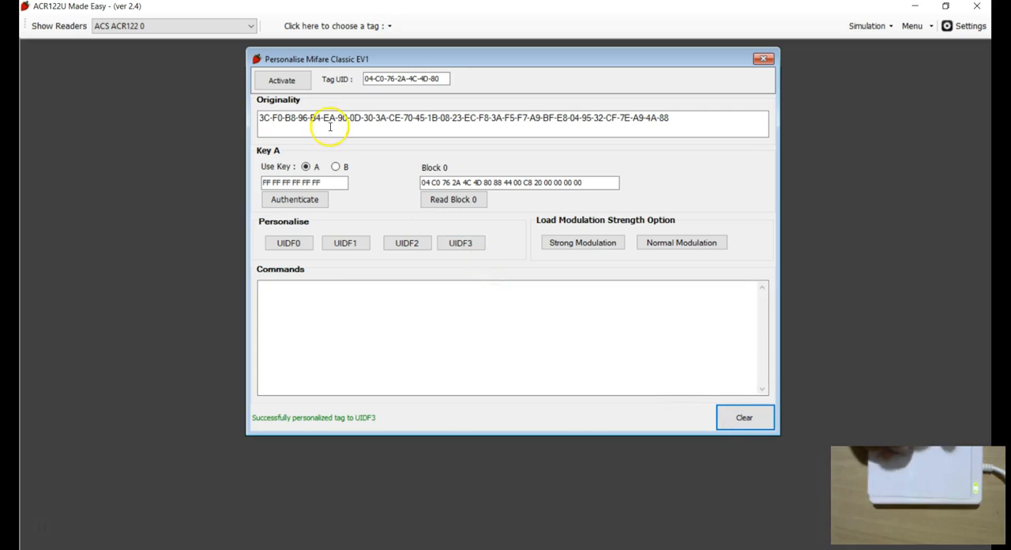
pyautogui.click(283, 80)
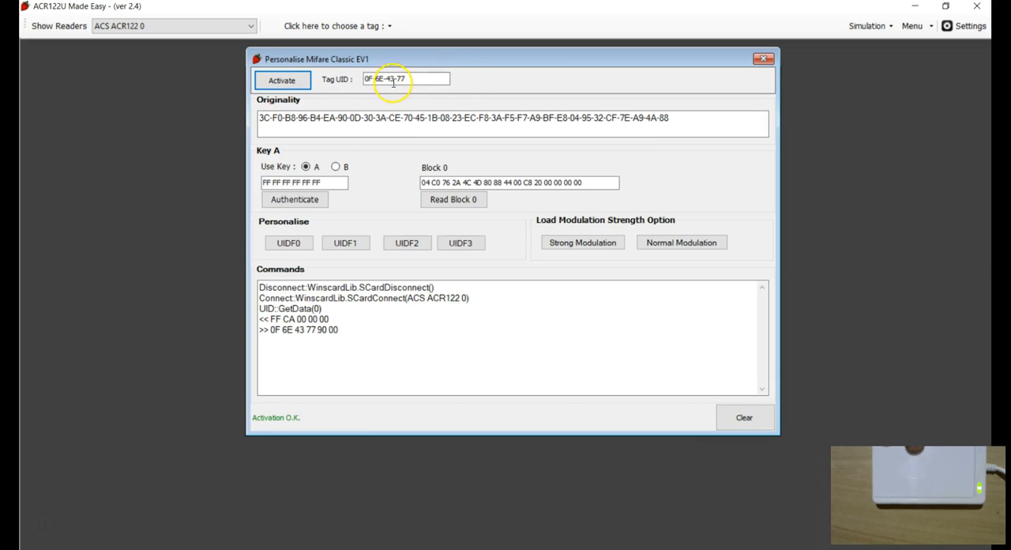
pyautogui.click(306, 200)
pyautogui.click(464, 201)
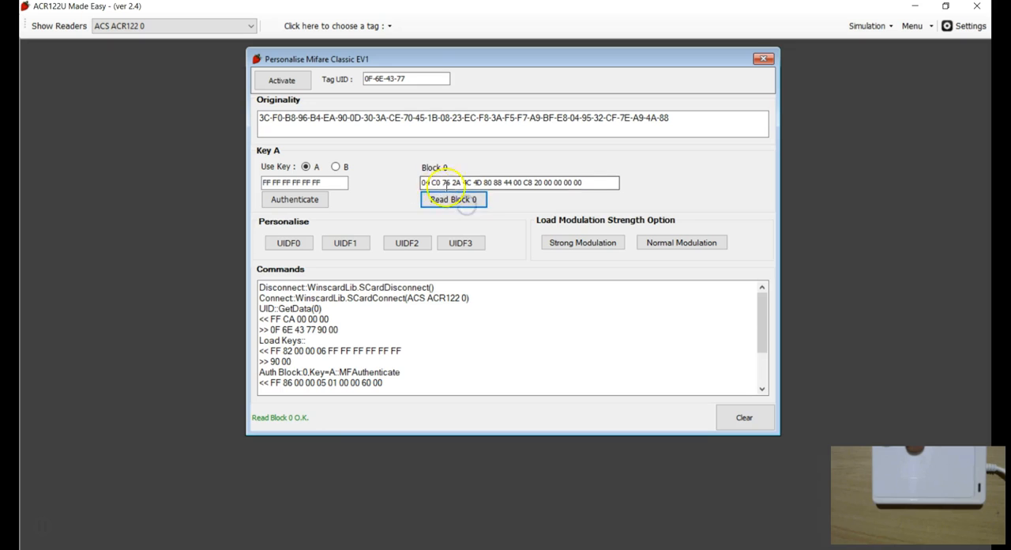
# Compare the leading bytes of block 0 with the Tag UID, then clear the commands log.
pyautogui.click(425, 183)
pyautogui.moveTo(423, 183); pyautogui.dragTo(469, 183)
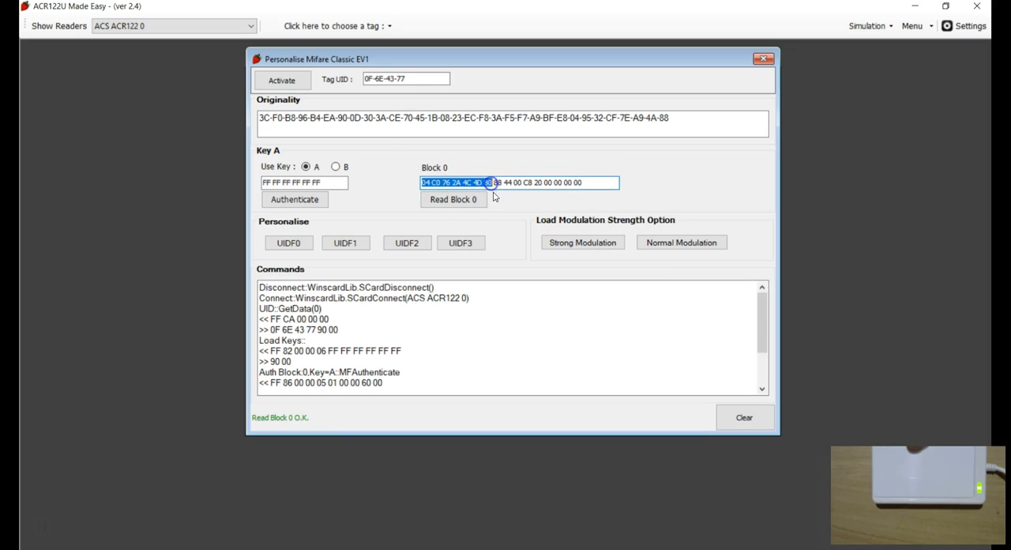
pyautogui.click(498, 182)
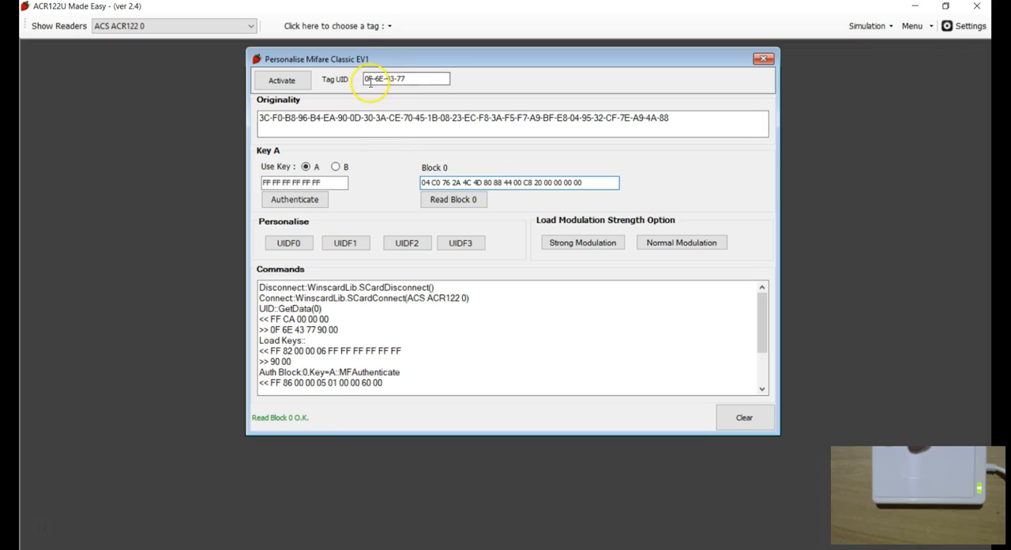
pyautogui.moveTo(367, 80); pyautogui.dragTo(419, 78)
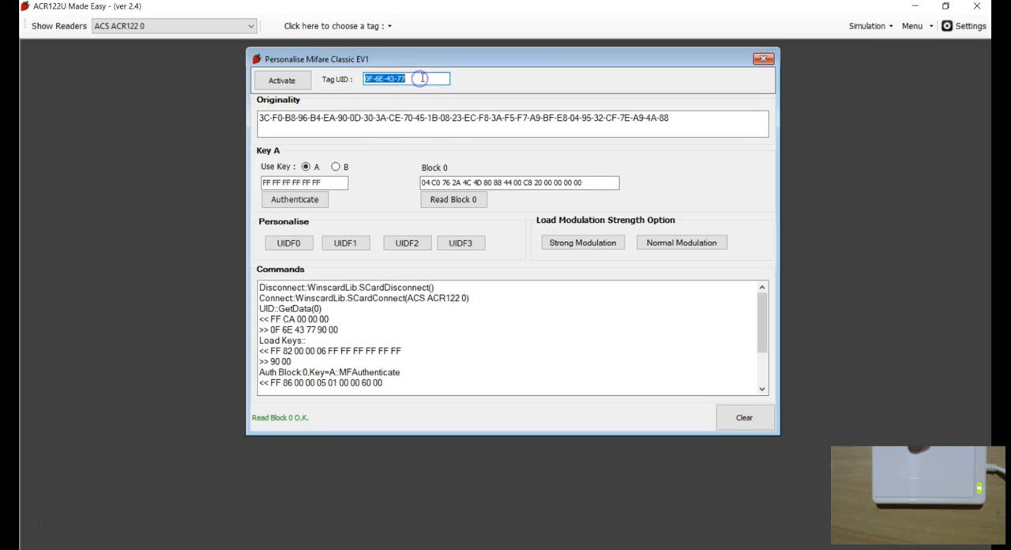
pyautogui.click(390, 78)
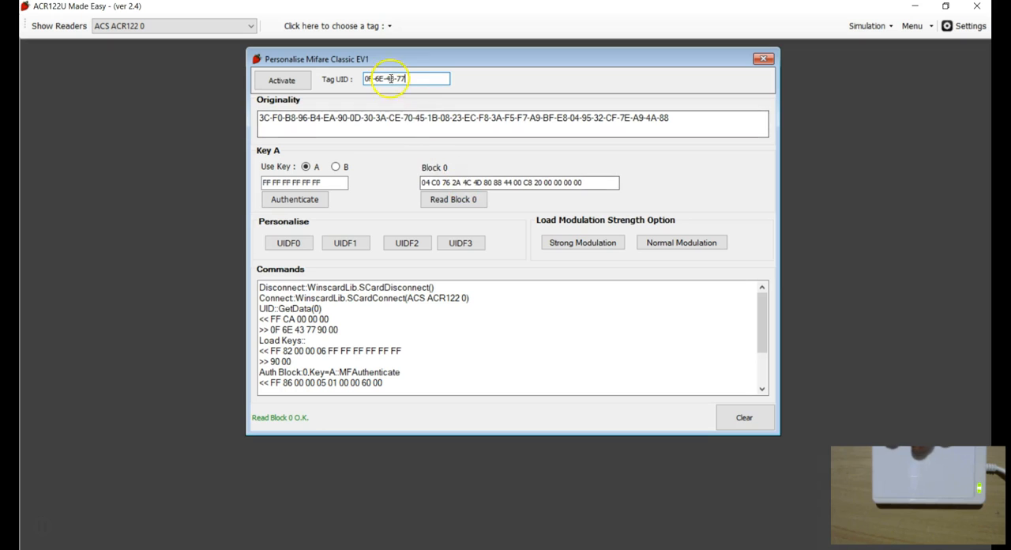
pyautogui.click(582, 183)
pyautogui.moveTo(582, 182); pyautogui.dragTo(413, 183)
pyautogui.click(445, 182)
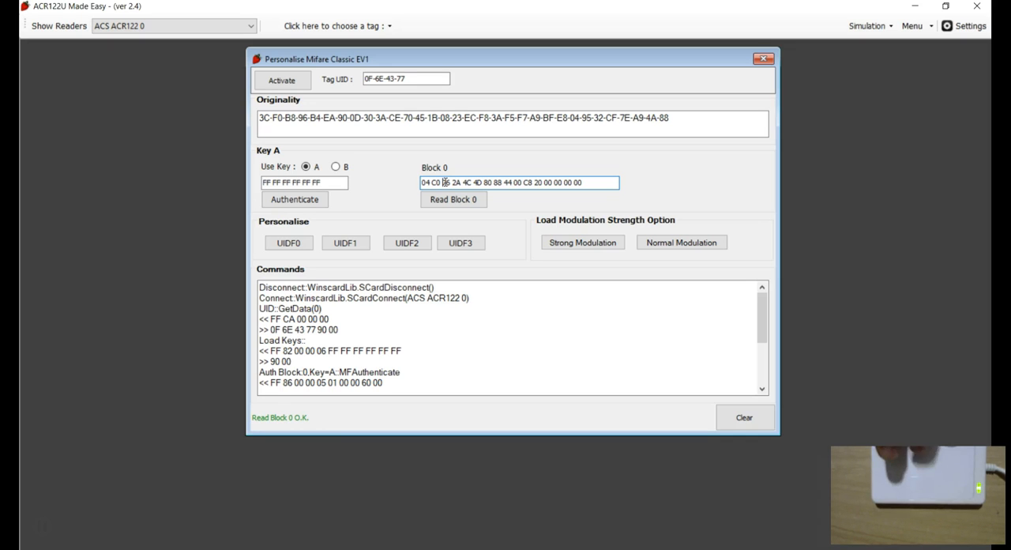
pyautogui.click(636, 322)
pyautogui.click(742, 418)
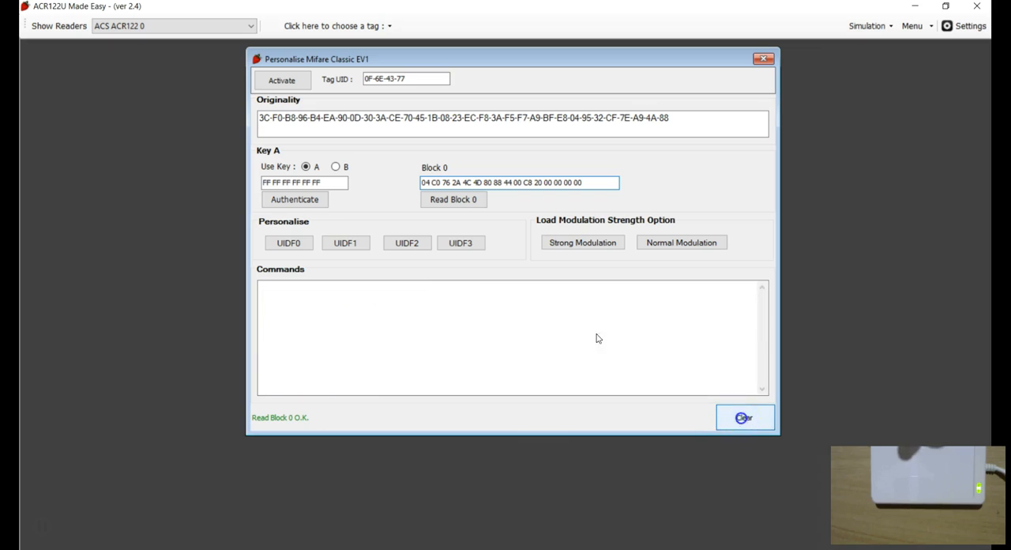
# Close and reopen the Personalise MIFARE Classic EV1 window, activate the tag, authenticate sector 0 and read block 0.
pyautogui.click(306, 83)
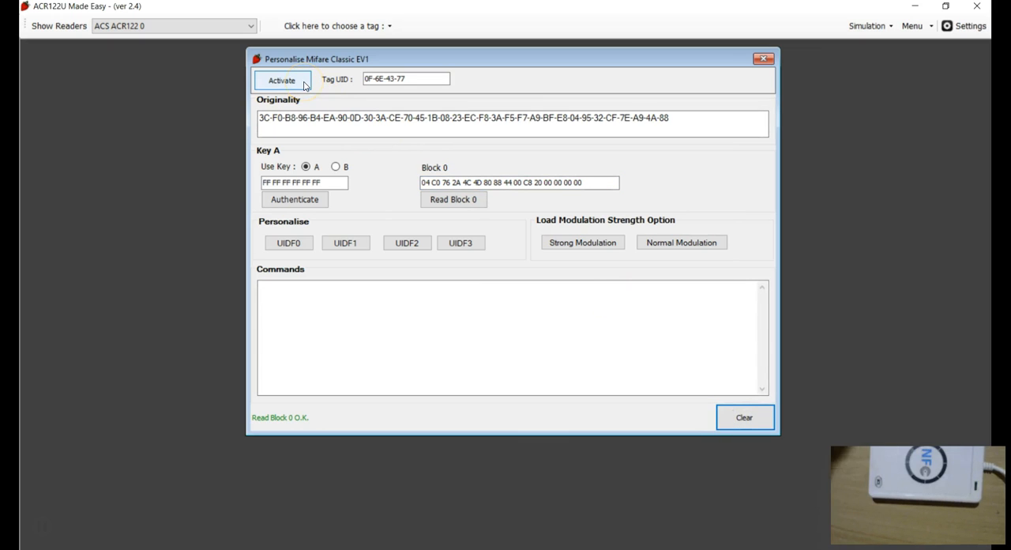
pyautogui.click(763, 60)
pyautogui.click(384, 25)
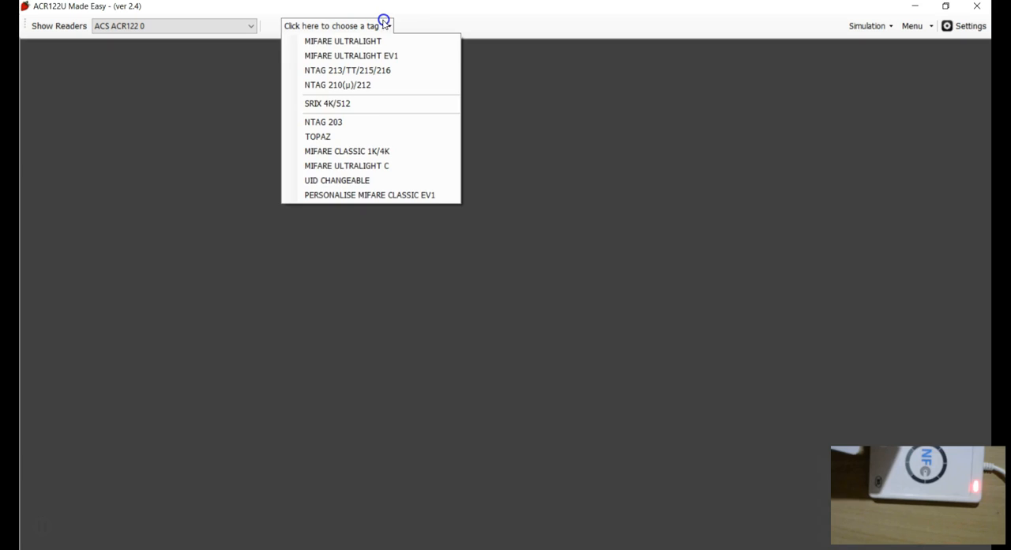
pyautogui.click(345, 198)
pyautogui.click(282, 80)
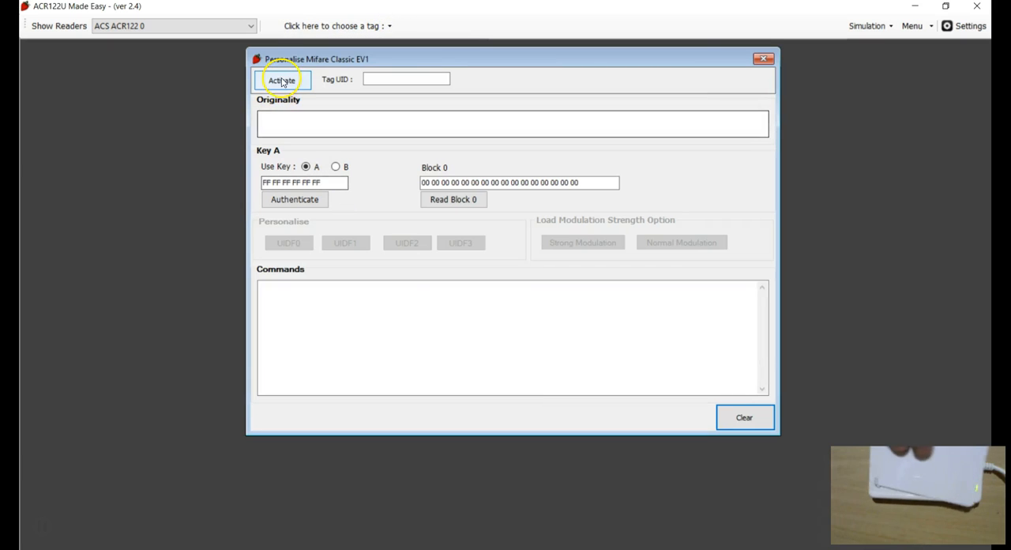
pyautogui.click(283, 79)
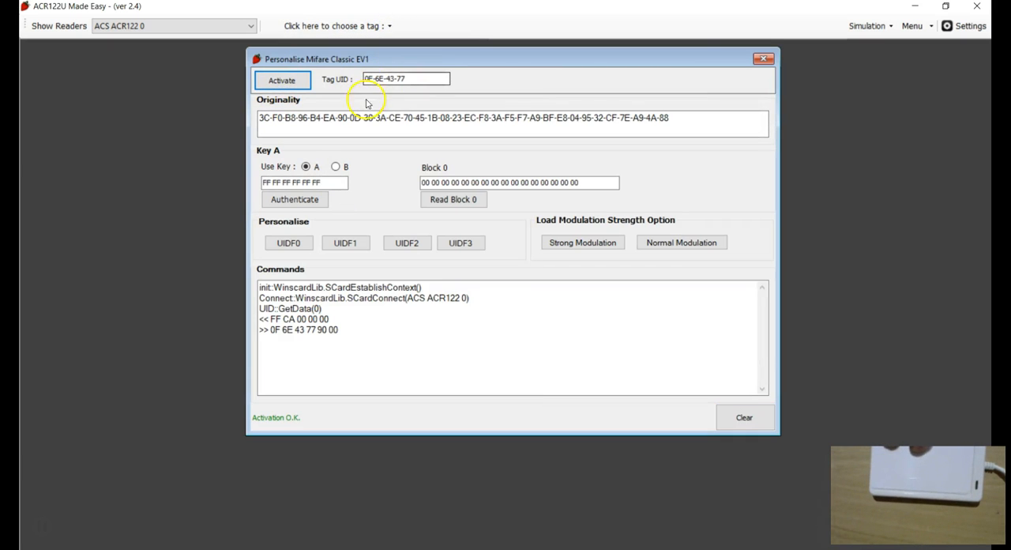
pyautogui.click(250, 159)
pyautogui.click(295, 199)
pyautogui.click(452, 199)
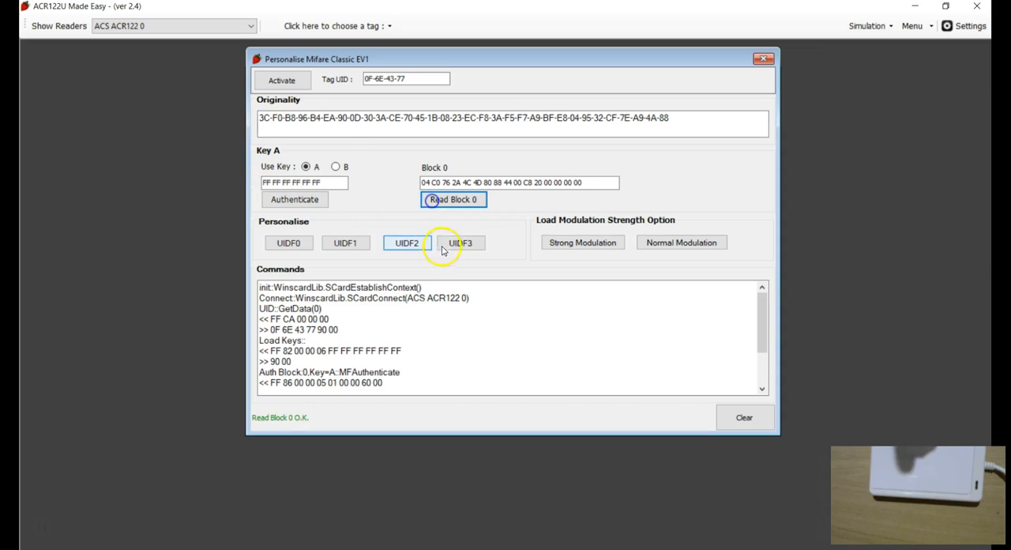
# Clear the log, set strong load modulation and read block 0, then set normal modulation and read block 0 again.
pyautogui.click(497, 376)
pyautogui.click(721, 421)
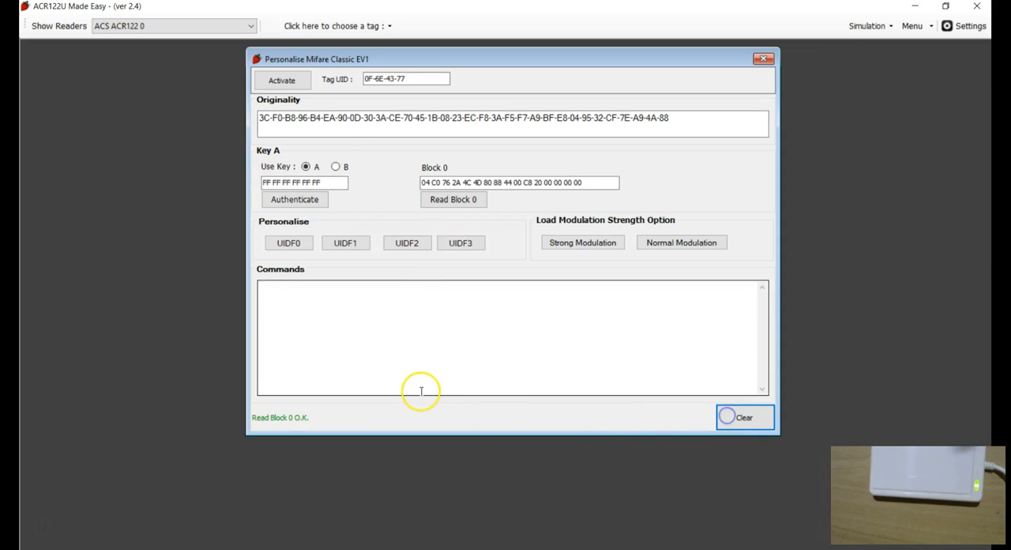
pyautogui.click(580, 243)
pyautogui.click(468, 198)
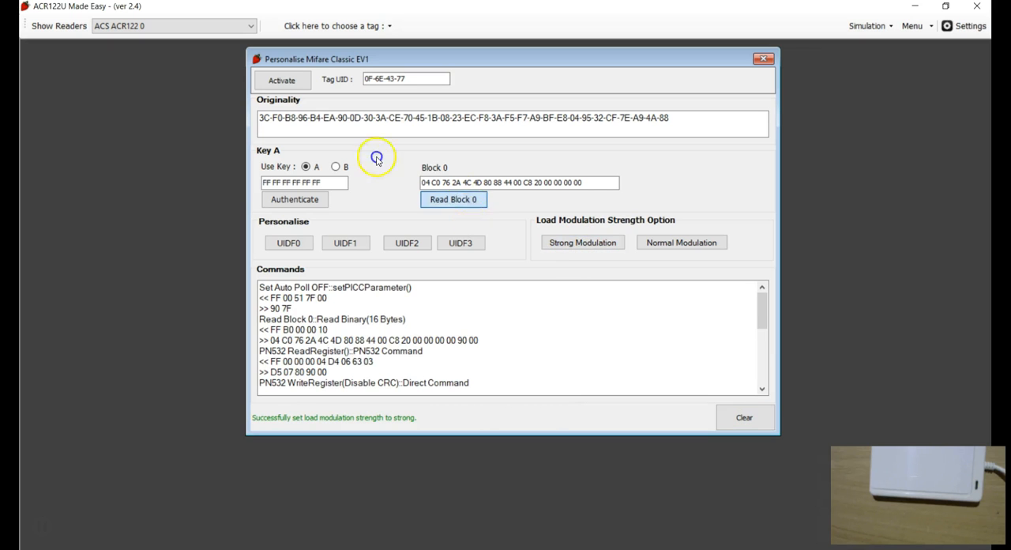
pyautogui.click(657, 245)
pyautogui.click(468, 199)
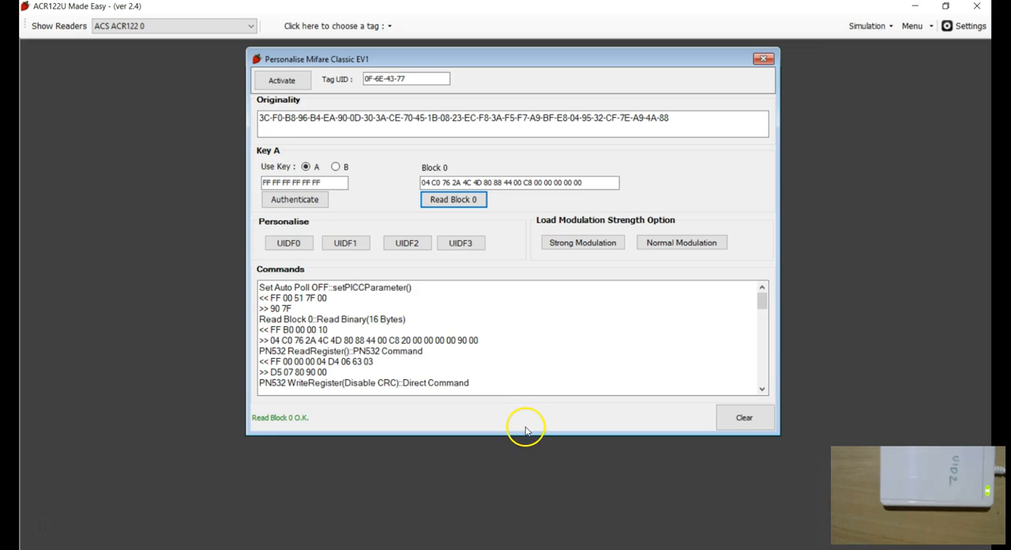
# Clear the log, activate the newly placed tag, authenticate sector 0 with Key A, and read block 0.
pyautogui.click(744, 417)
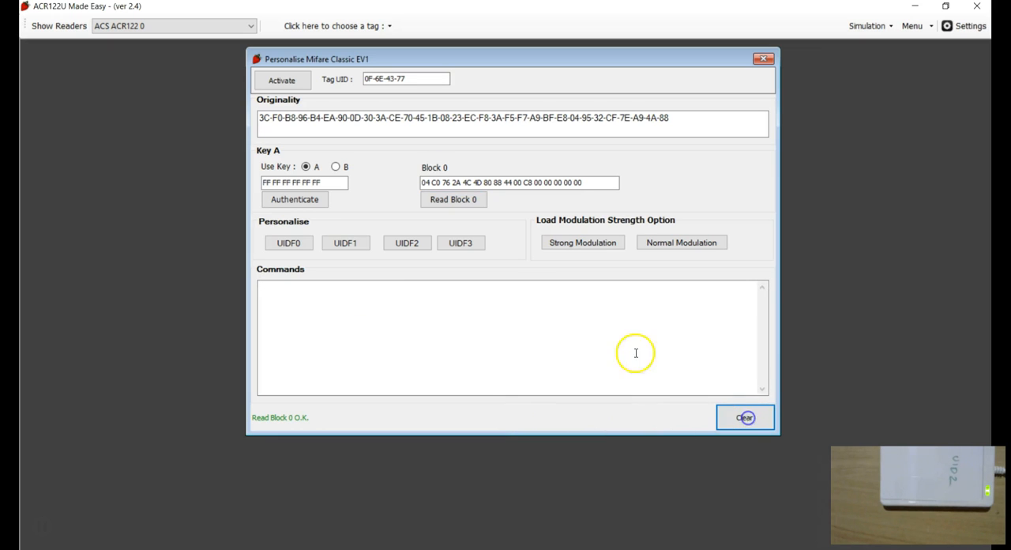
pyautogui.click(282, 80)
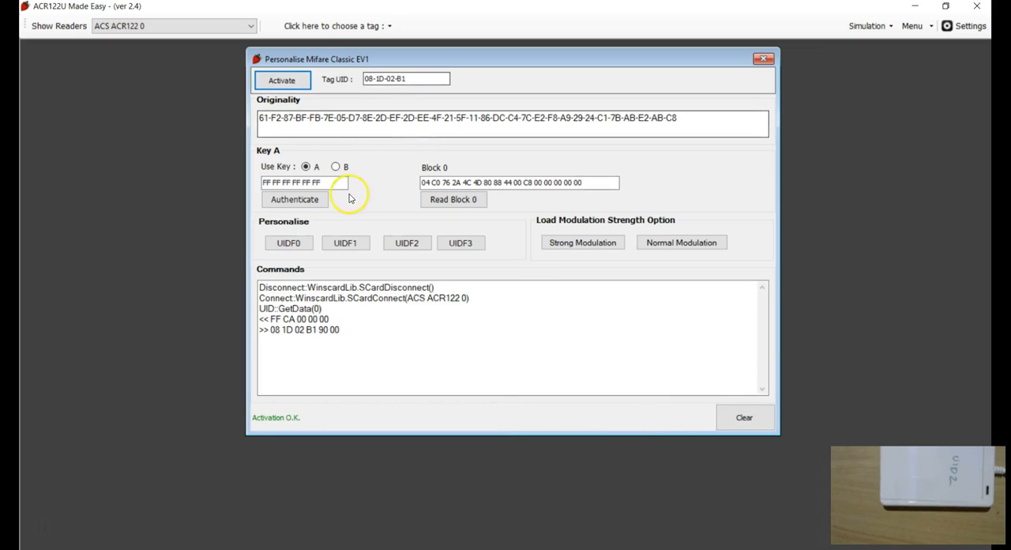
pyautogui.click(315, 199)
pyautogui.click(454, 200)
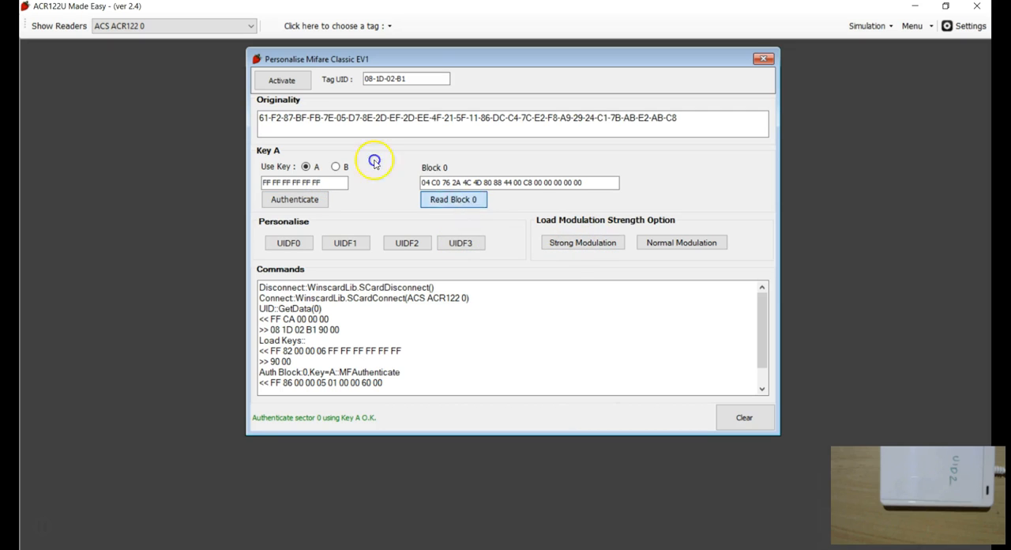
# Set normal load modulation on the new tag and read block 0 again.
pyautogui.doubleClick(537, 182)
pyautogui.click(669, 246)
pyautogui.click(465, 199)
# Scroll through the commands log, then clear it.
pyautogui.click(459, 332)
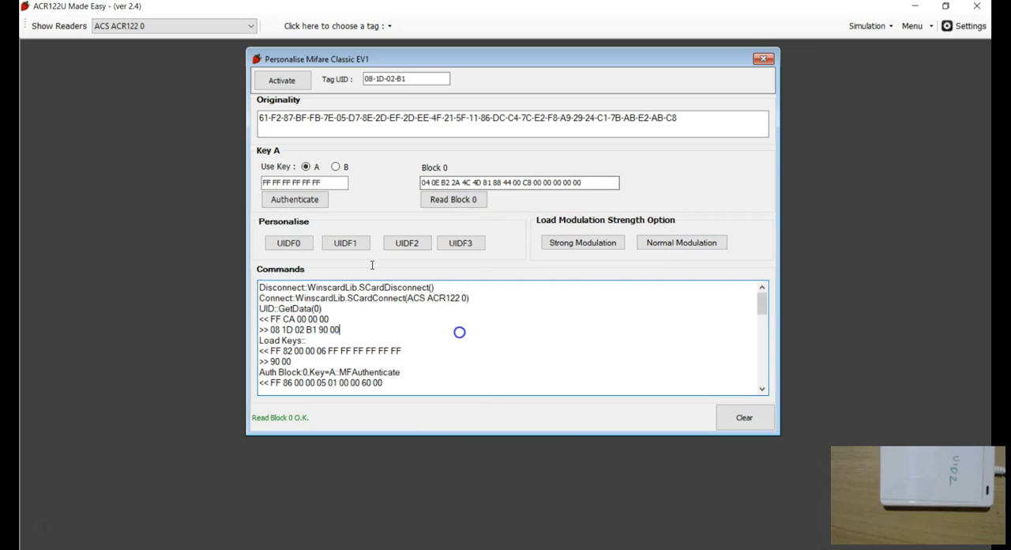
pyautogui.scroll(-10, 666, 361)
pyautogui.click(745, 417)
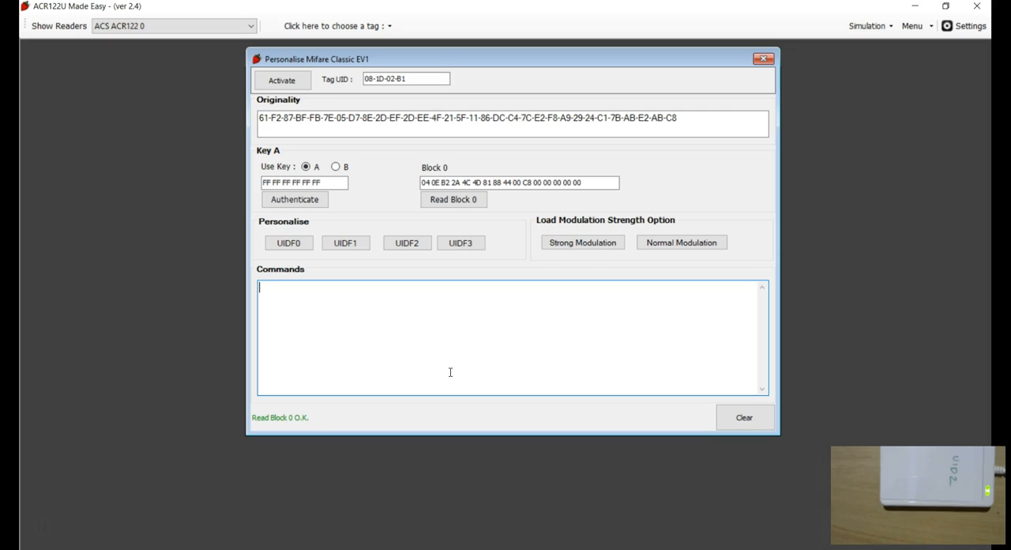
pyautogui.click(585, 255)
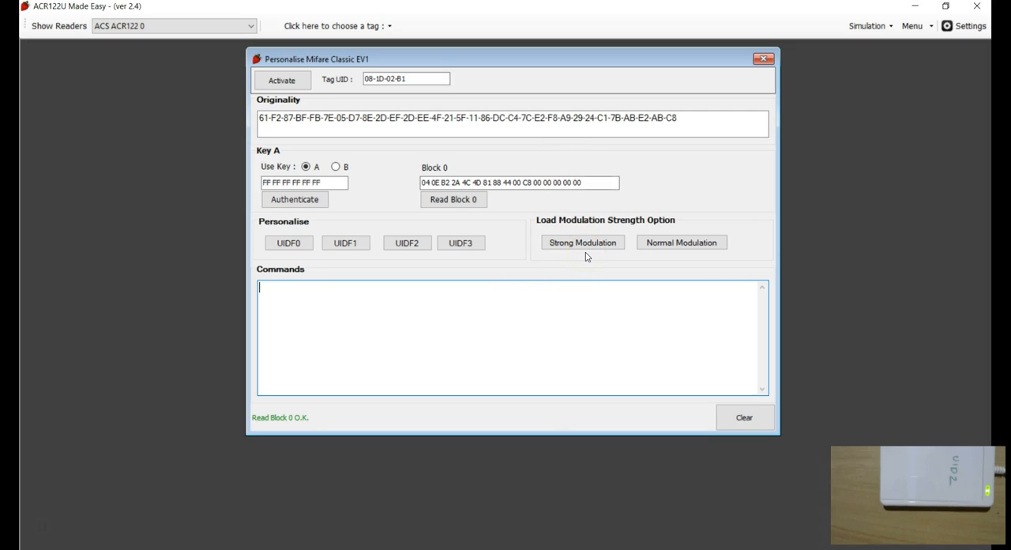